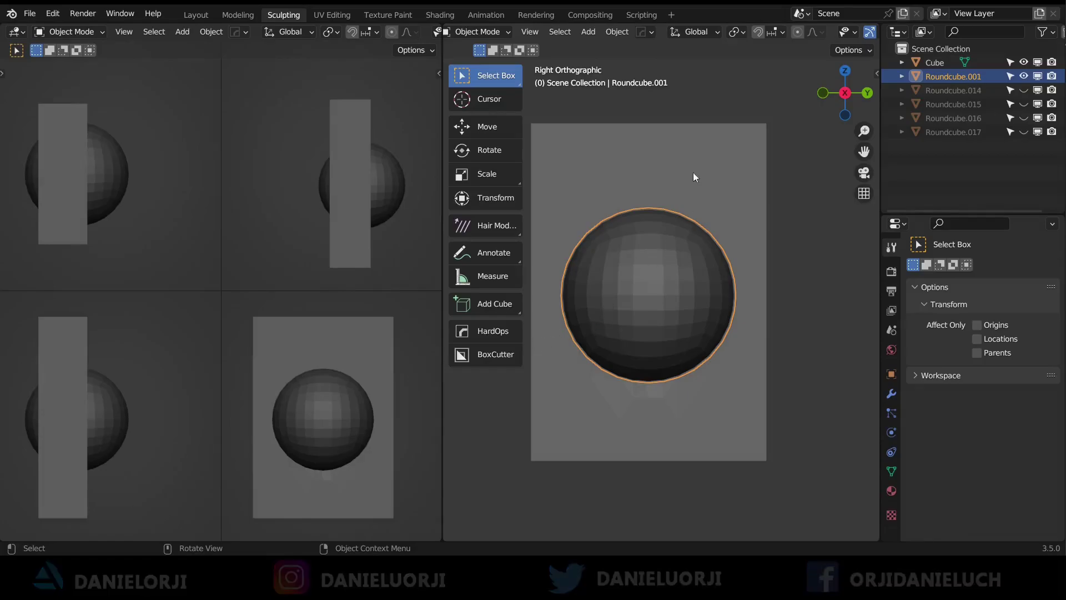
- Put the sphere into Sculpt Mode and set the Grab brush radius to 180 px
middle_drag(676, 265, 698, 194)
click(697, 198)
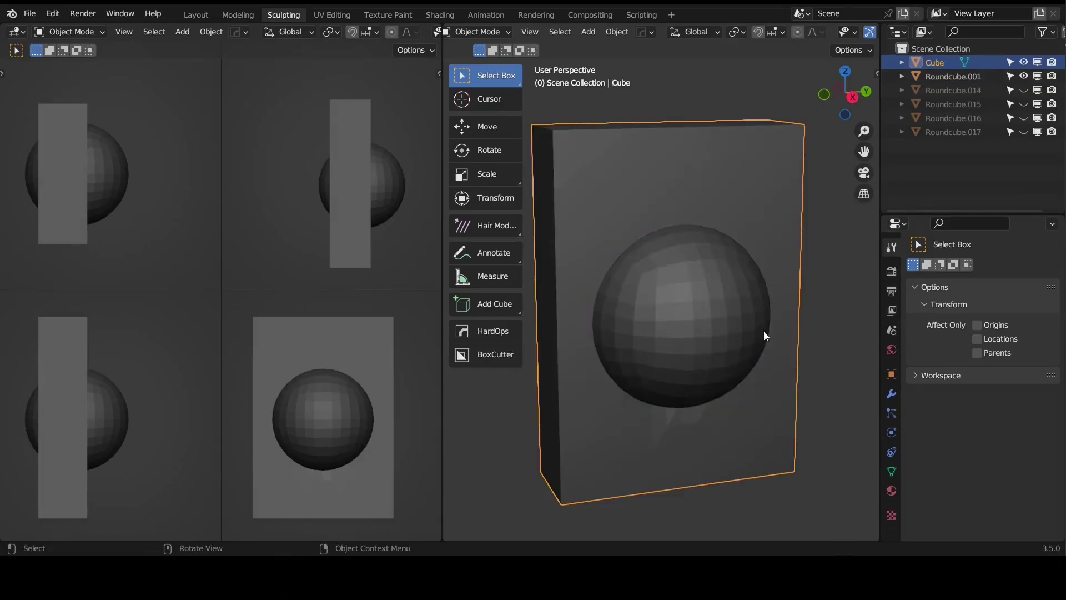
middle_drag(761, 340, 635, 309)
key(KP_3)
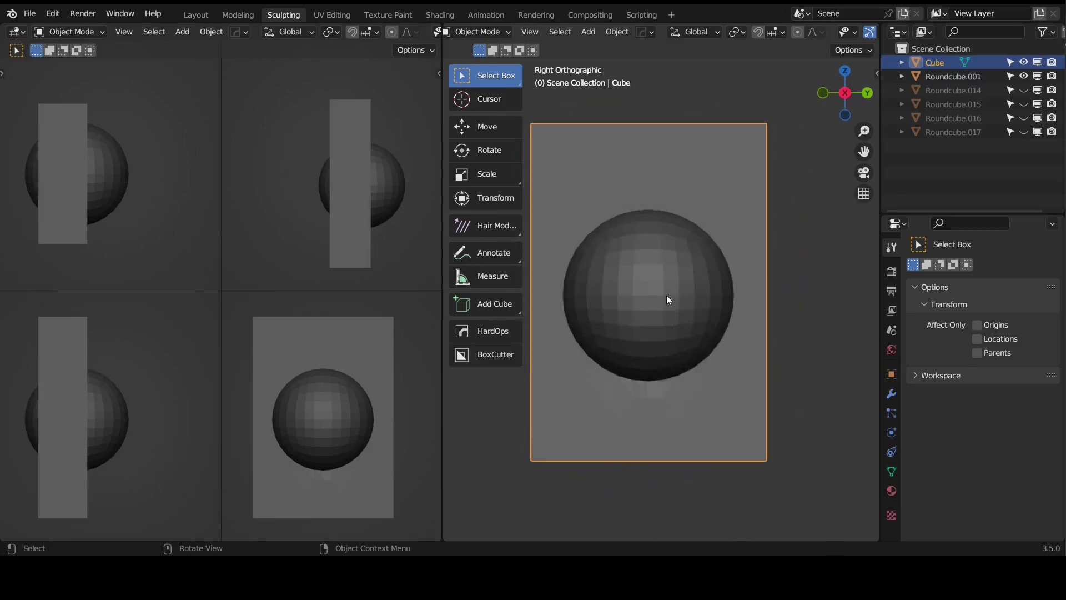
click(687, 229)
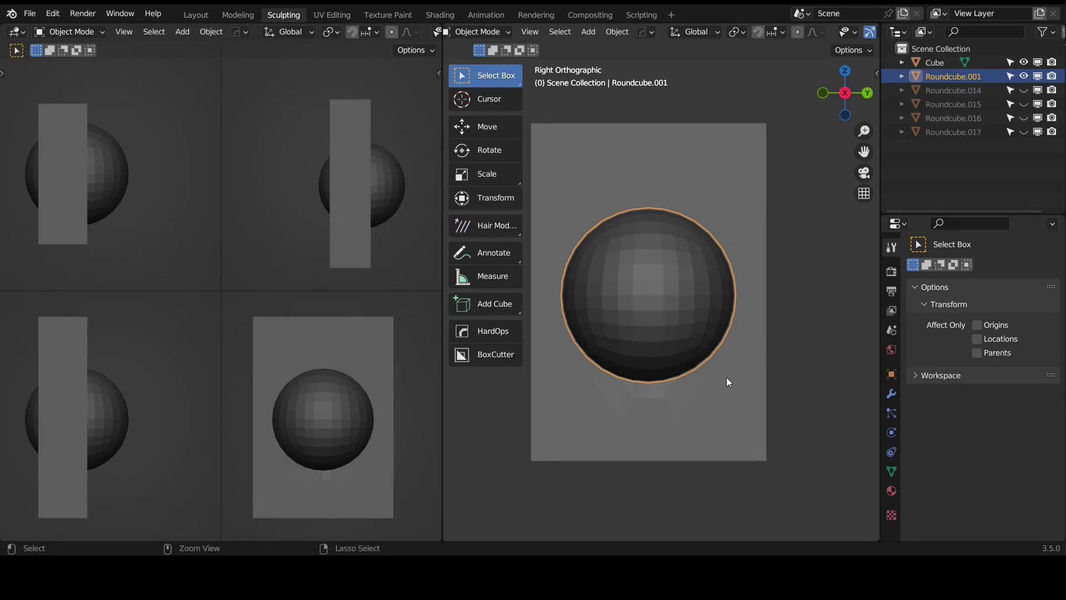
key(ctrl+Tab)
click(685, 429)
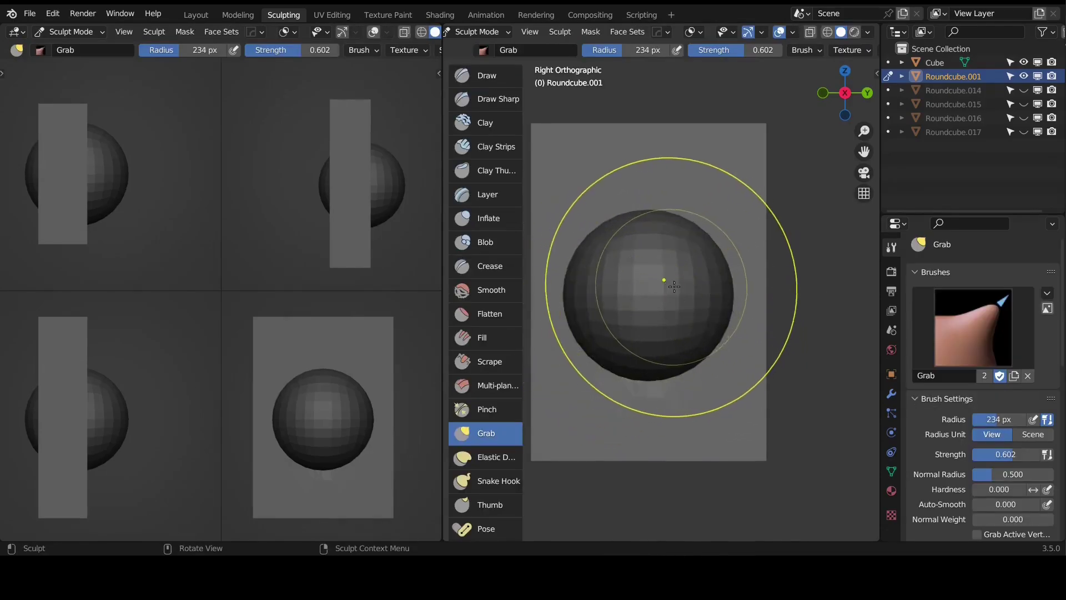
key(f)
click(646, 250)
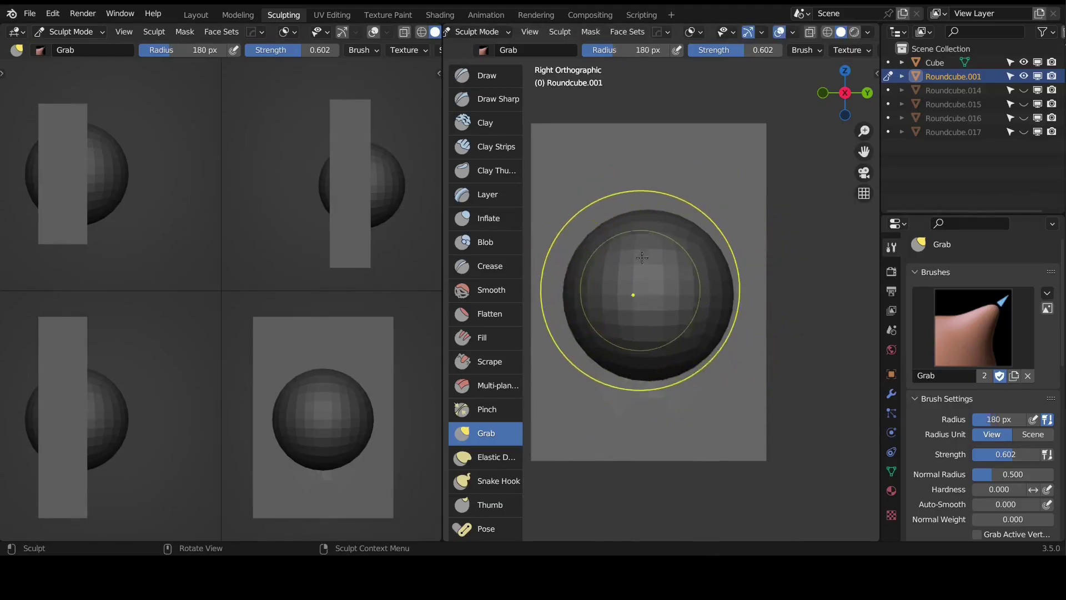
- Grab the sphere in the right side view into a rough ear outline, broad at the top and narrowing toward the lobe
key(t)
drag(657, 226, 650, 191)
drag(687, 236, 708, 227)
drag(650, 368, 625, 406)
drag(610, 388, 581, 410)
- Adjust the ear's thickness from the front with the Grab brush, tapering its lower end toward the block
mouse_move(666, 374)
alt+mouse_down()
mouse_move(774, 387)
mouse_move(771, 369)
mouse_move(773, 381)
alt+mouse_up()
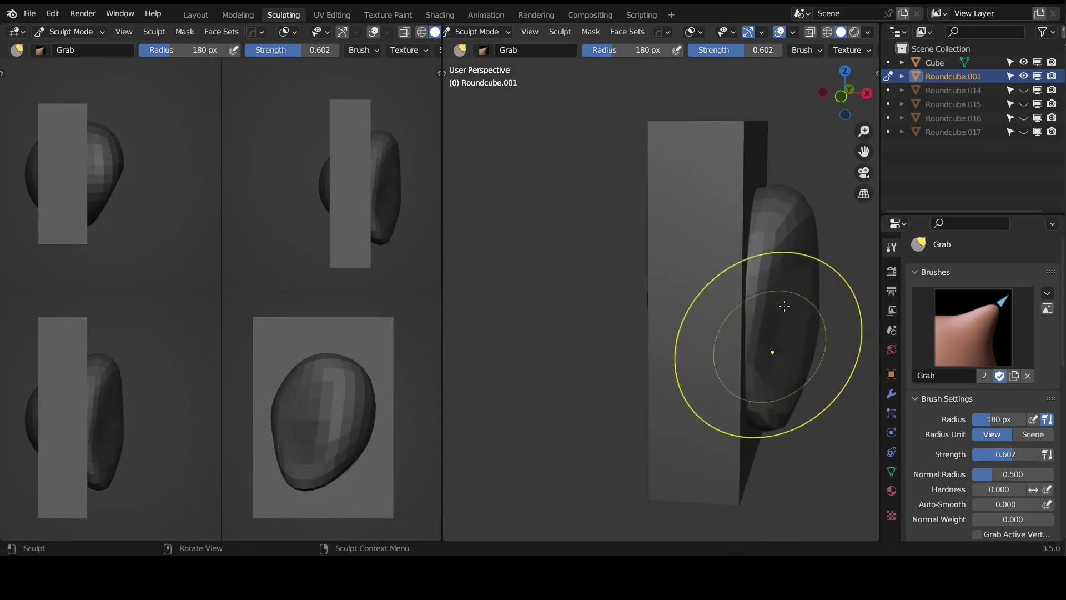
drag(764, 262, 771, 271)
middle_drag(805, 324, 819, 328)
drag(792, 381, 777, 387)
key(KP_1)
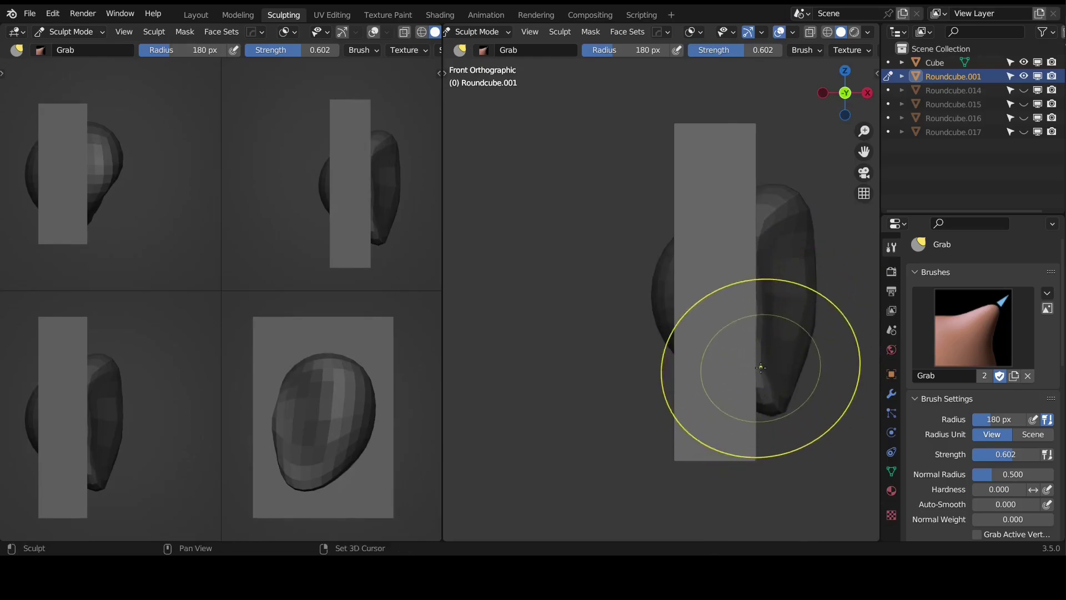
shift+middle_drag(761, 367, 719, 380)
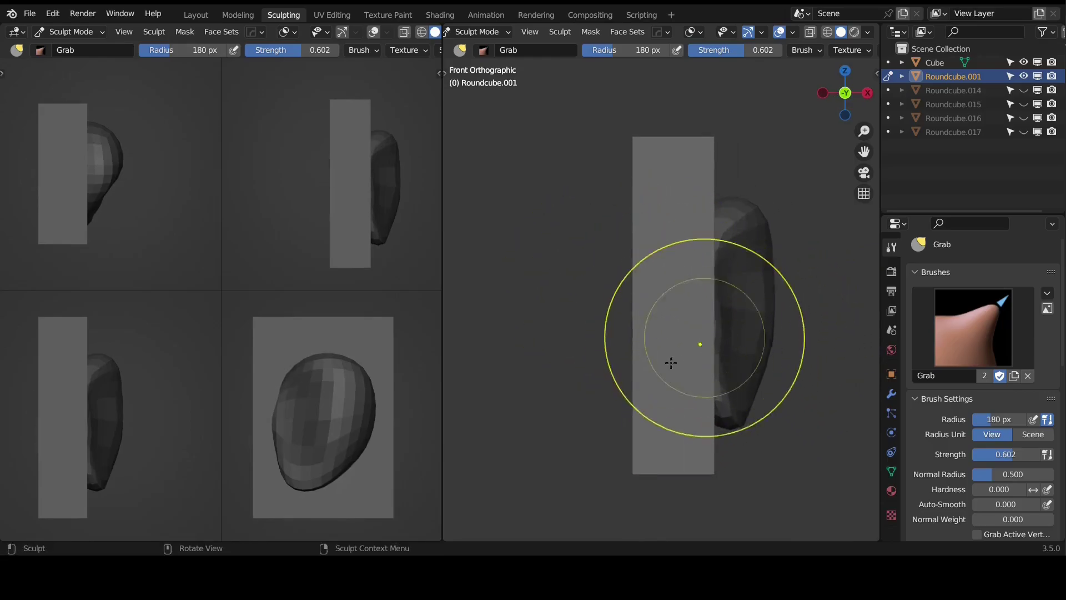
- Set the Grab brush radius to 120 px and reshape the ear's front surface just above the lobe
key(f)
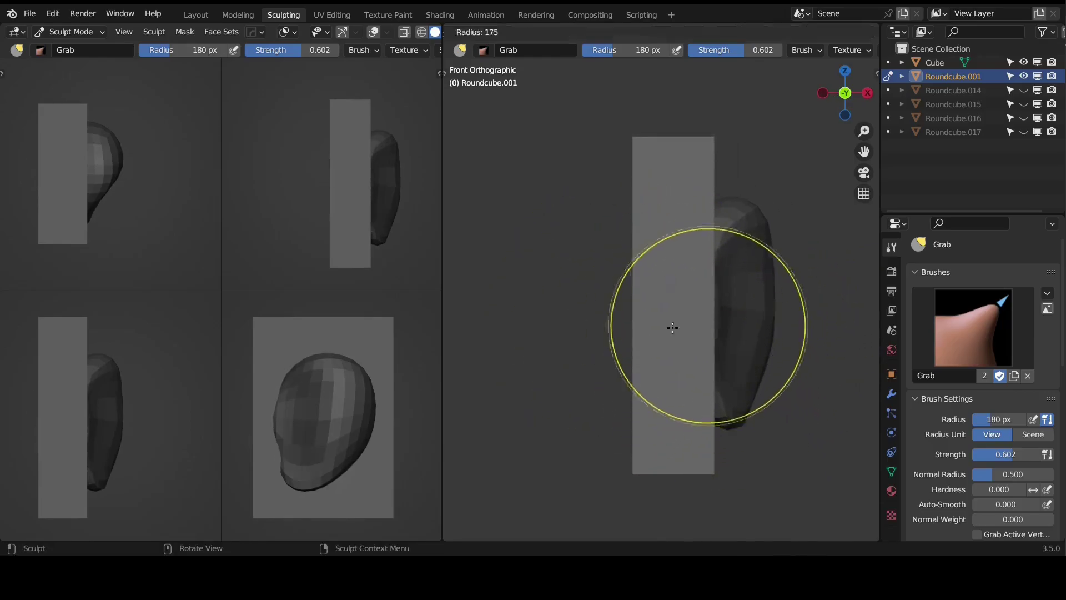
click(675, 325)
alt+drag(708, 334, 694, 341)
mouse_move(722, 336)
mouse_down()
mouse_move(709, 343)
mouse_move(775, 301)
mouse_up()
- Set the Grab brush radius to 176 px and refine the ear's outline and inner surface in the right side view
key(f)
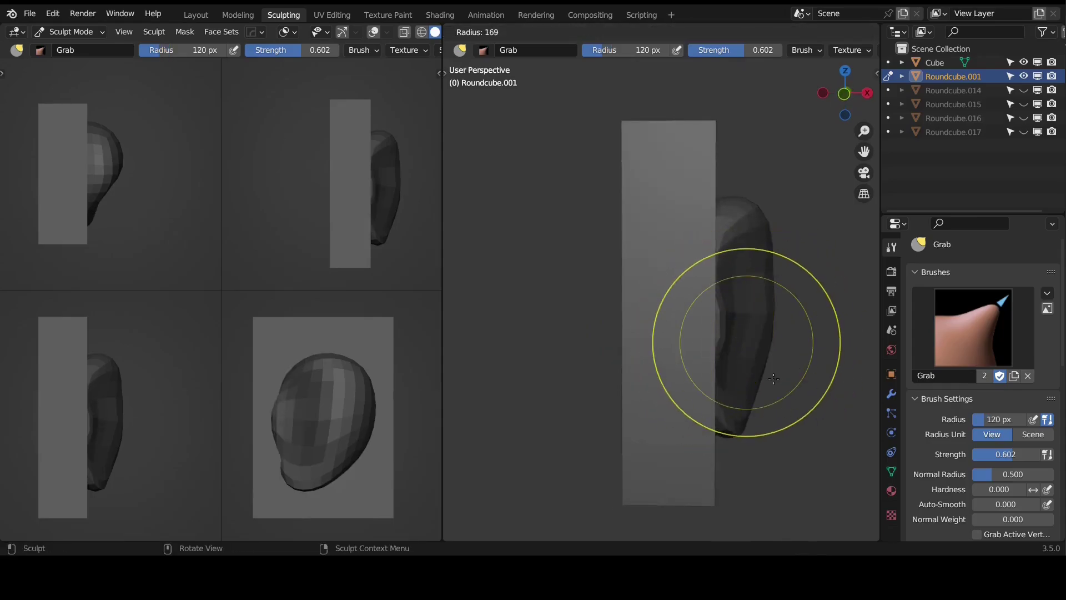
click(778, 367)
key(KP_3)
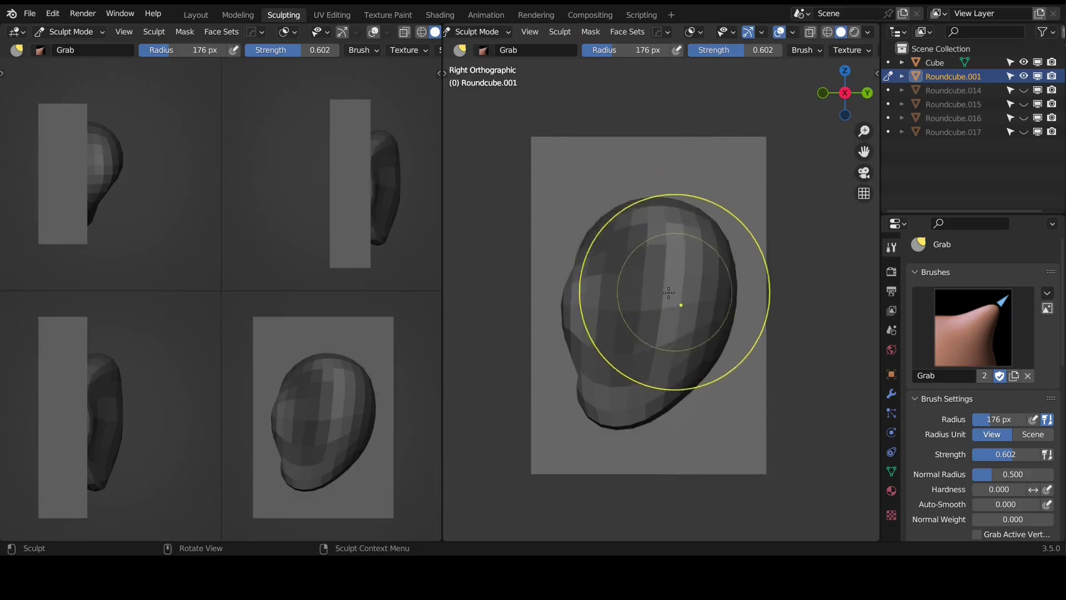
mouse_move(661, 307)
mouse_down()
mouse_move(693, 294)
mouse_move(655, 237)
mouse_up()
drag(696, 286, 661, 350)
alt+drag(588, 421, 699, 383)
- Pull the ear's upper back rim outward from the block with the Grab brush, working from behind
mouse_move(701, 380)
mouse_down()
mouse_move(725, 381)
mouse_move(668, 372)
mouse_move(690, 357)
mouse_move(668, 369)
mouse_move(574, 306)
mouse_up()
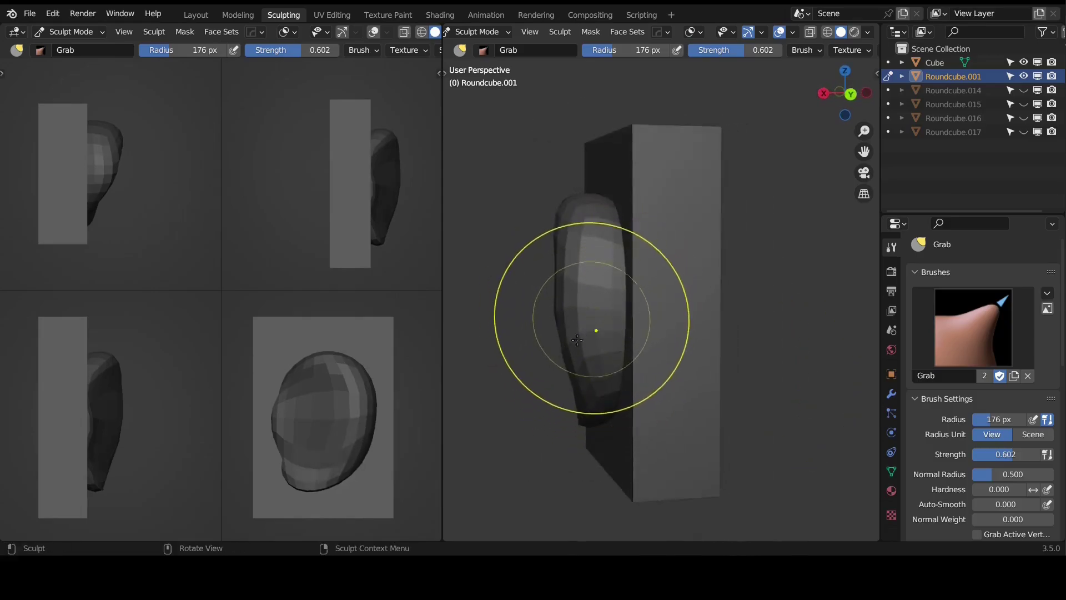
mouse_move(593, 328)
middle_down()
mouse_move(555, 340)
mouse_move(558, 358)
middle_up()
mouse_move(560, 315)
mouse_down()
mouse_move(552, 320)
mouse_move(593, 318)
mouse_up()
middle_drag(593, 318, 661, 252)
drag(662, 252, 633, 248)
mouse_move(634, 246)
middle_down()
mouse_move(726, 265)
mouse_move(744, 319)
middle_up()
- Set the Grab brush radius to 105 px and shape the hollow and outer rim on the ear's front side
key(f)
click(702, 280)
middle_drag(702, 280, 756, 326)
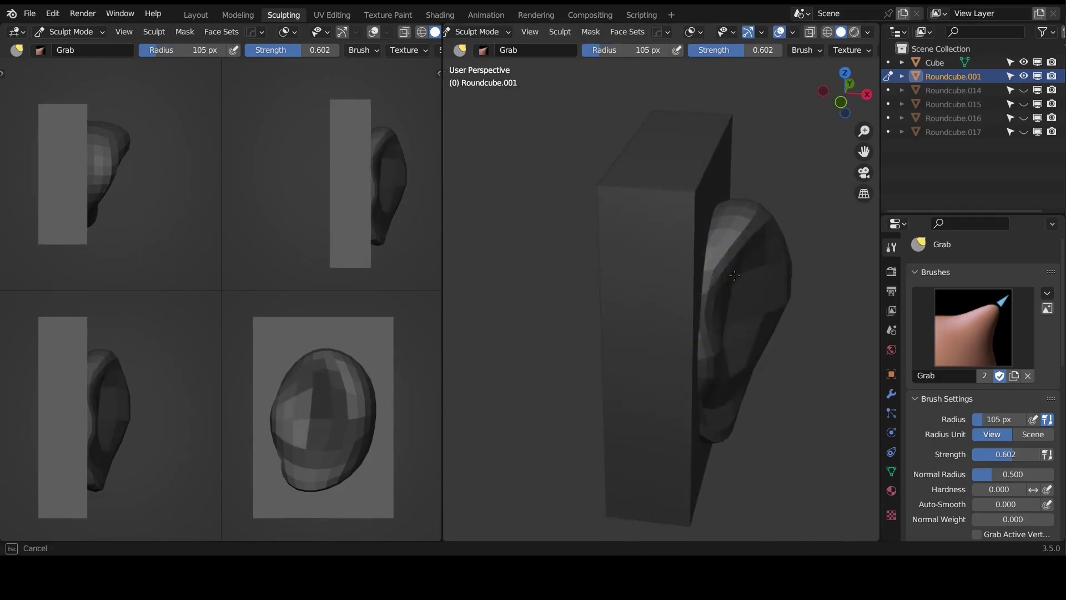
mouse_move(745, 311)
middle_down()
mouse_move(729, 362)
mouse_move(740, 310)
middle_up()
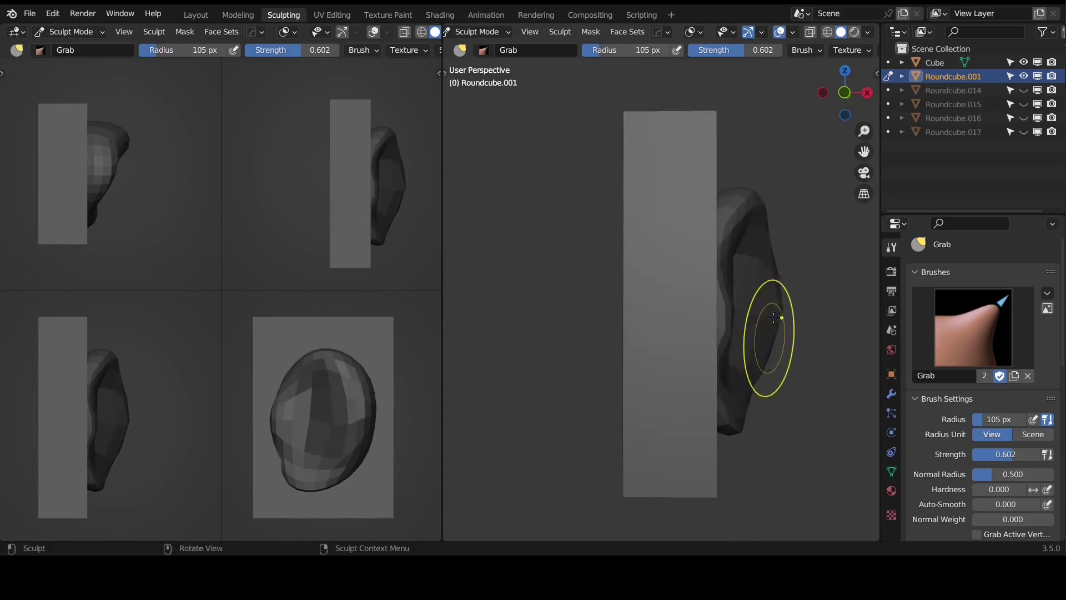
middle_drag(762, 327, 618, 305)
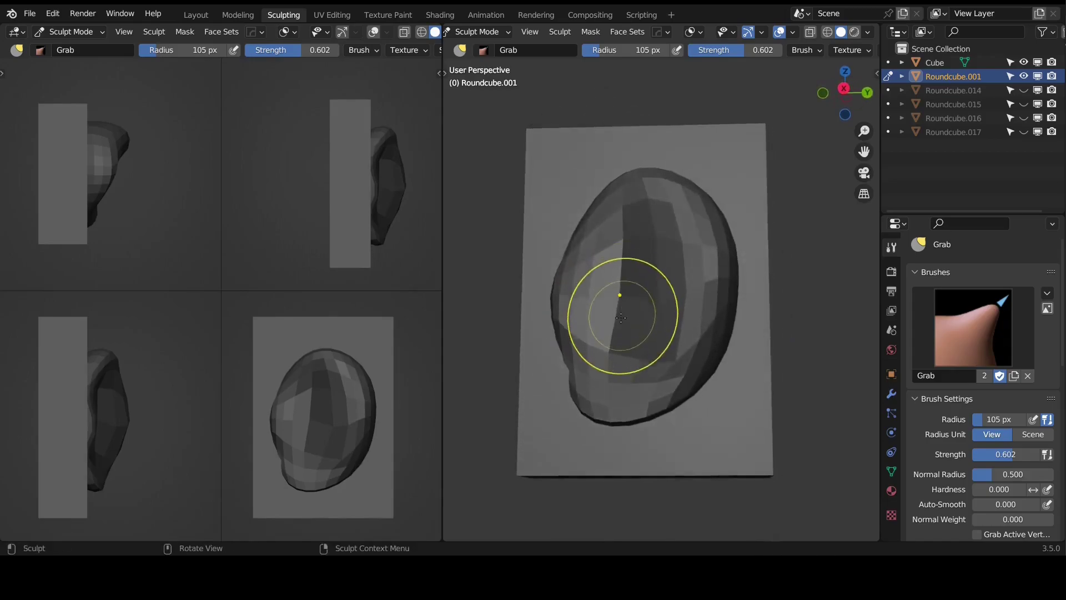
- Refine the ear's upper back outline in the right side view with a large Grab brush, then reduce its radius to 157 px
key(f)
click(675, 327)
key(KP_3)
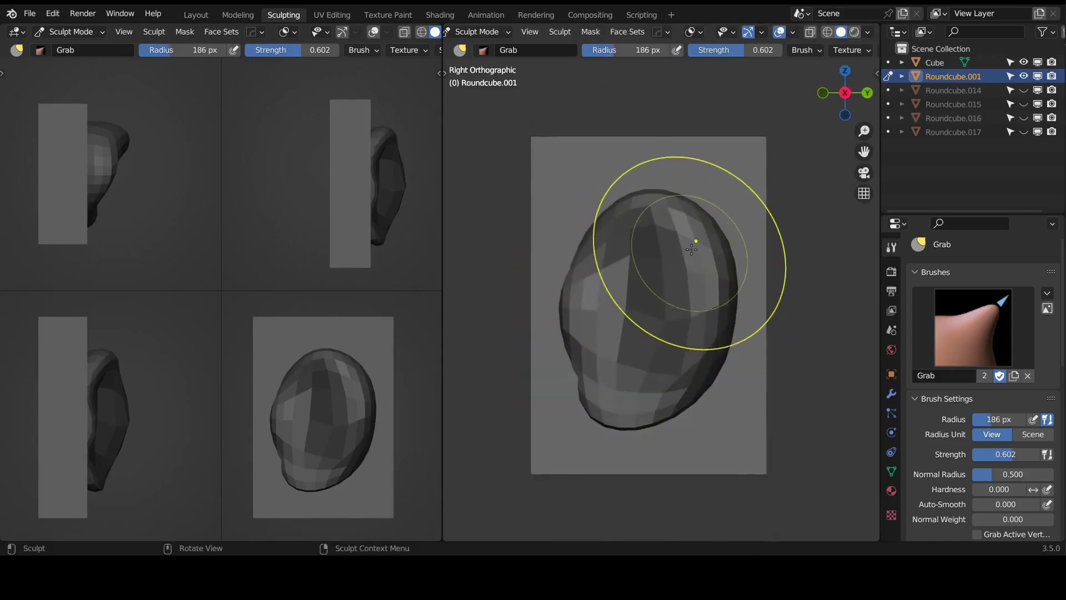
key(f)
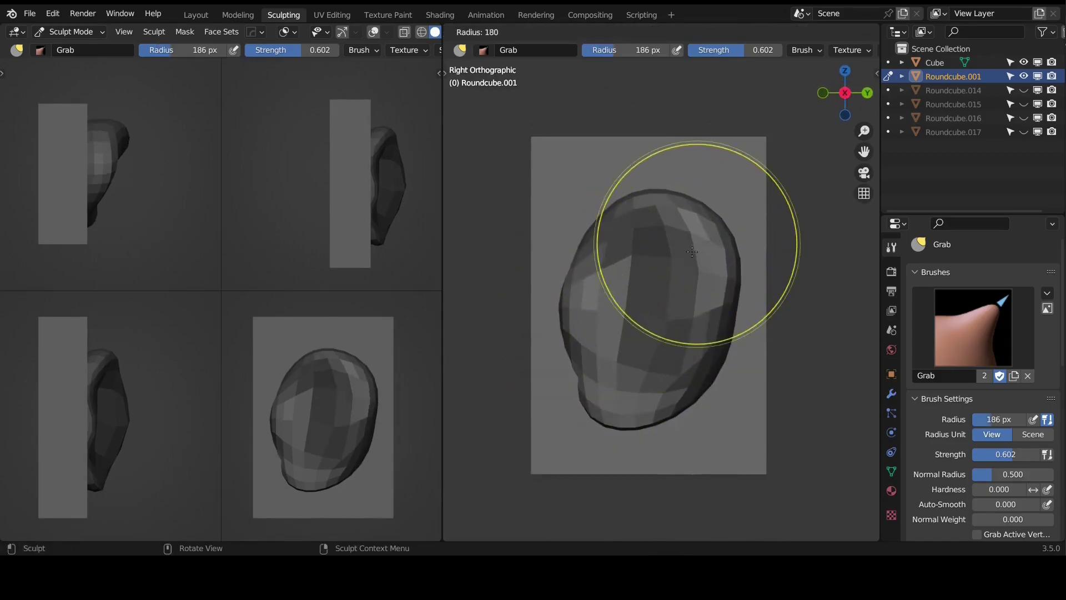
click(680, 254)
mouse_move(671, 254)
middle_down()
mouse_move(646, 395)
mouse_move(714, 393)
mouse_move(705, 411)
mouse_move(685, 400)
mouse_move(699, 274)
mouse_move(717, 304)
mouse_move(715, 277)
middle_up()
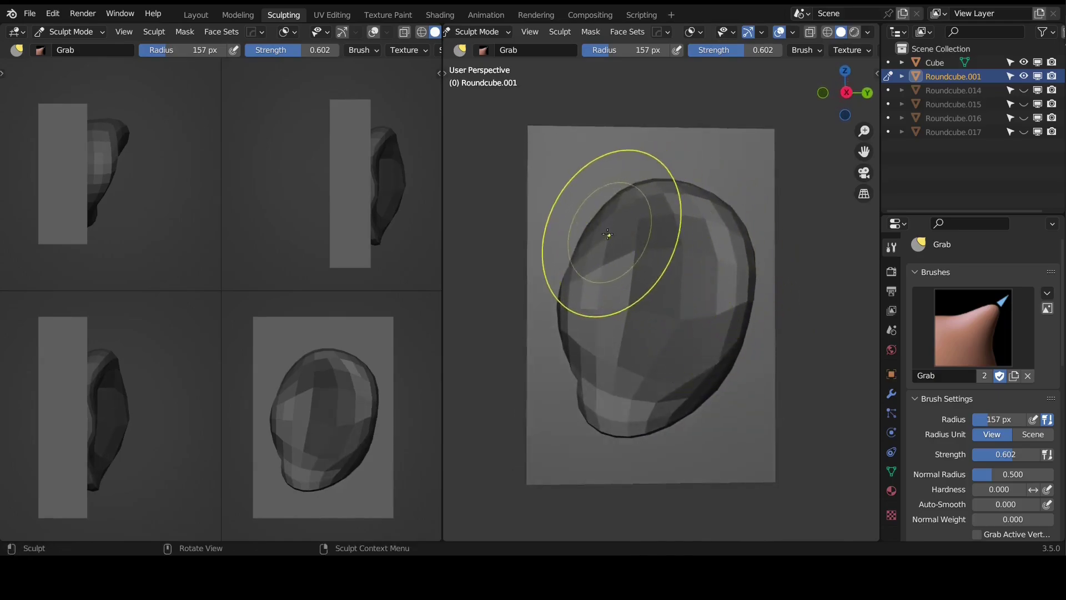
- Grab the ear's front edge inward above the lobe and adjust the rim to give a bean-shaped outline
middle_drag(575, 303, 576, 294)
drag(576, 295, 590, 280)
middle_drag(590, 279, 703, 304)
drag(700, 328, 688, 312)
key(f)
click(785, 238)
mouse_move(688, 311)
middle_down()
mouse_move(583, 262)
mouse_move(552, 281)
mouse_move(563, 255)
middle_up()
drag(558, 249, 547, 254)
mouse_move(558, 272)
middle_down()
mouse_move(607, 309)
mouse_move(621, 197)
middle_up()
- Carve a groove along the back of the ear behind the rim using Draw Sharp in Subtract mode at 64 px radius
key(x)
key(f)
click(668, 211)
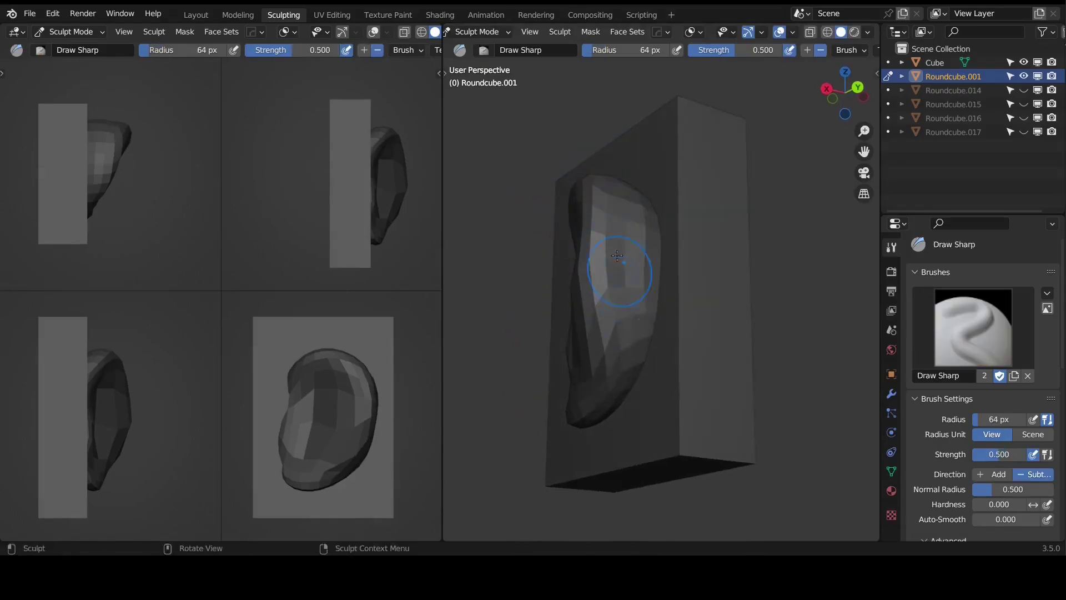
middle_drag(626, 386, 628, 404)
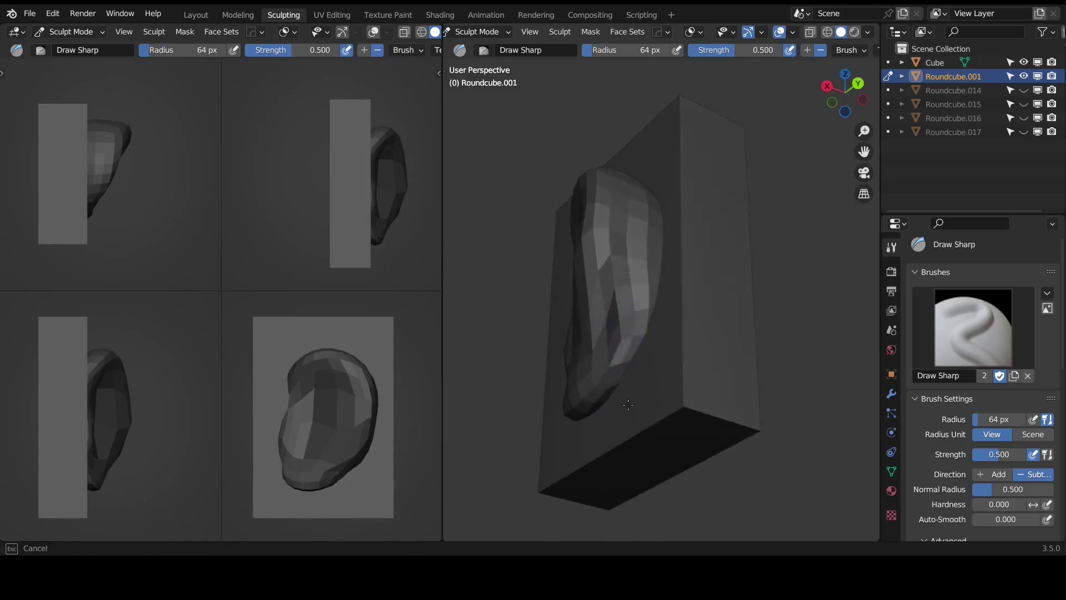
middle_drag(631, 351, 639, 362)
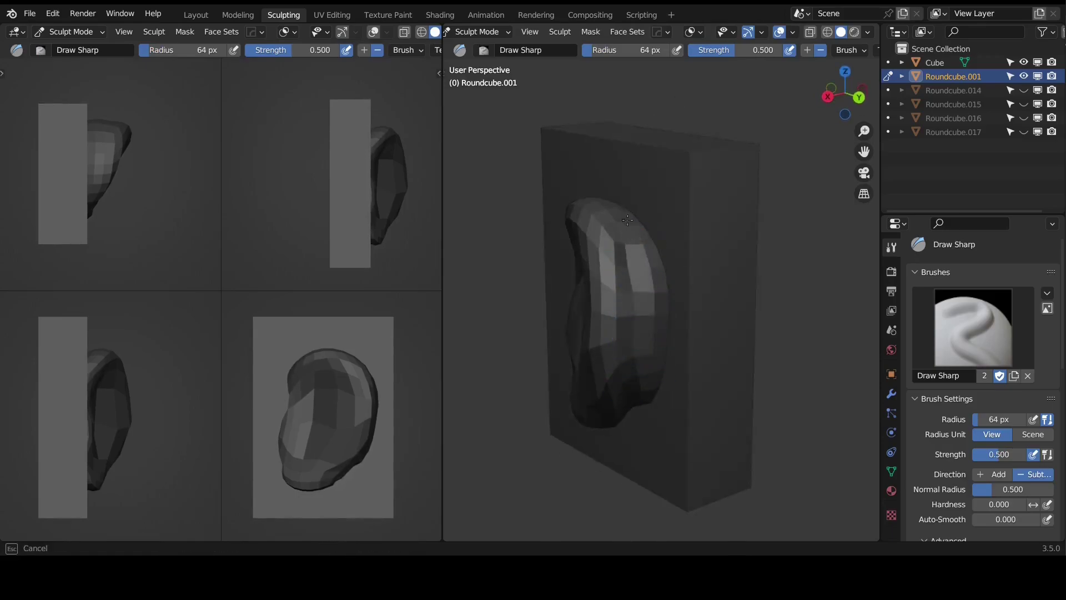
mouse_move(625, 225)
middle_down()
mouse_move(623, 264)
mouse_move(648, 217)
middle_up()
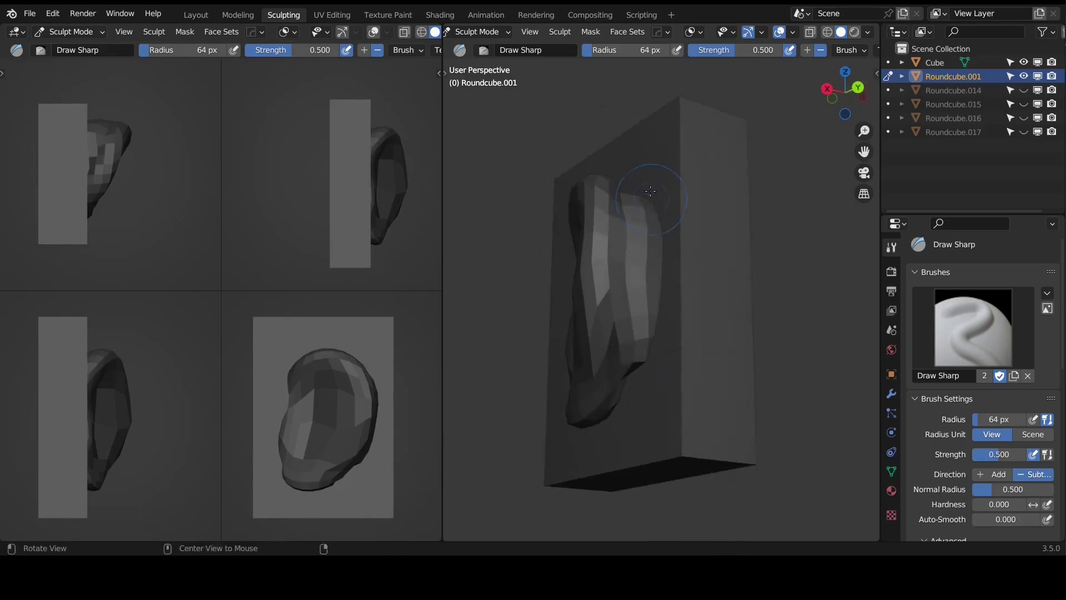
middle_drag(661, 324, 663, 316)
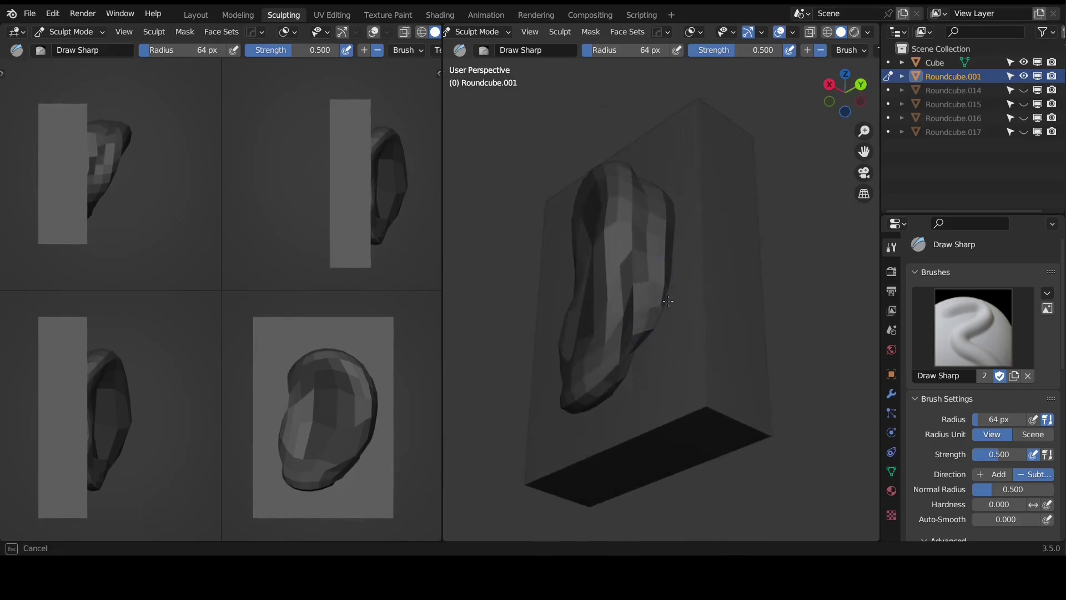
middle_drag(668, 268, 669, 225)
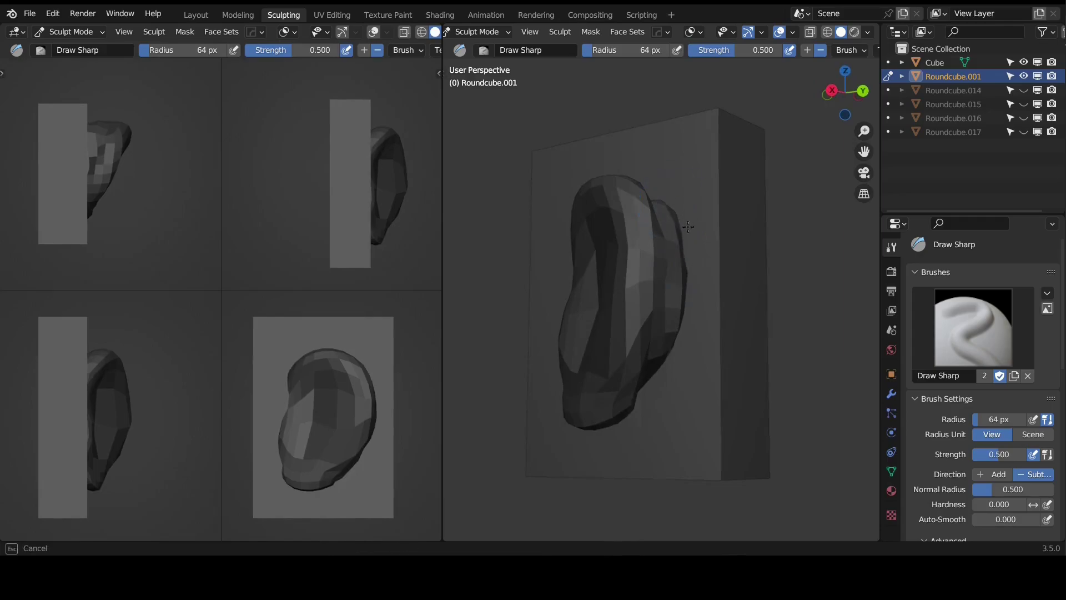
- Set the Grab brush radius to 141 px and reshape the back of the ear where it meets the block
alt+drag(688, 237, 653, 217)
key(g)
key(f)
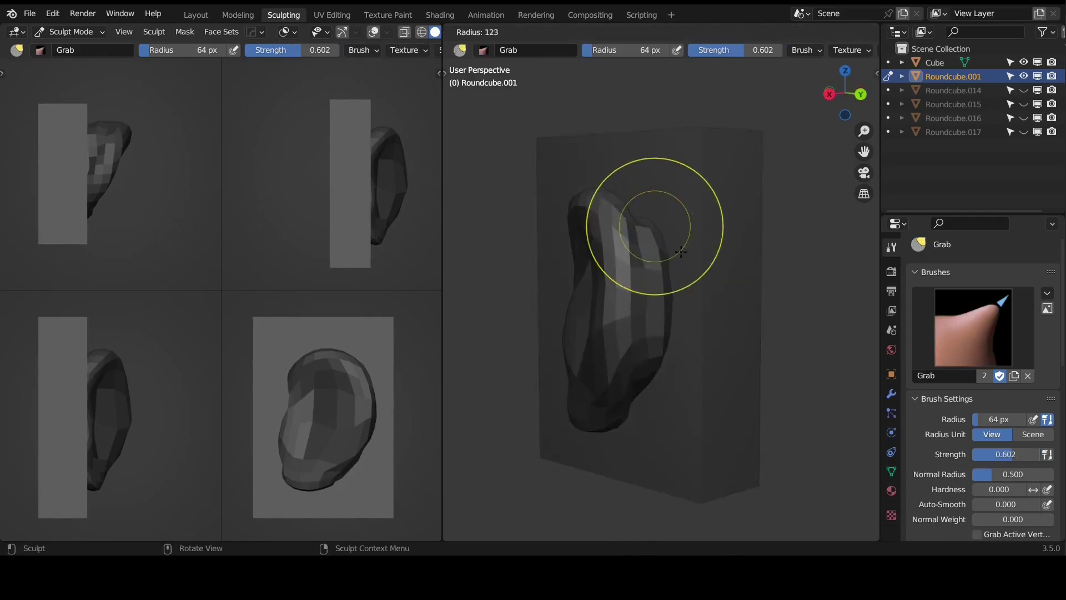
click(692, 253)
middle_drag(690, 238, 618, 211)
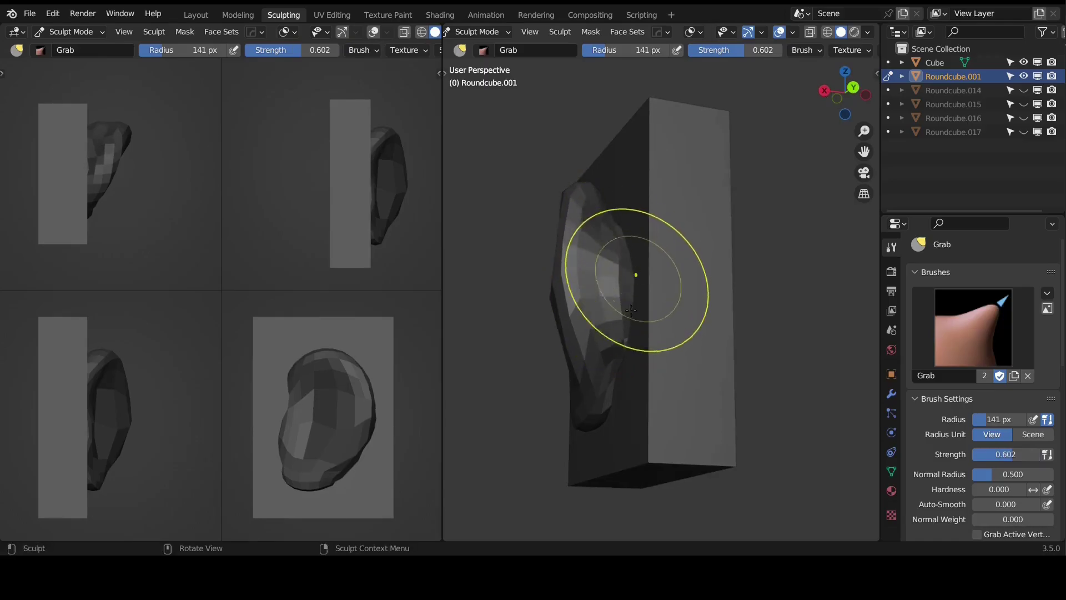
mouse_move(624, 314)
middle_down()
mouse_move(600, 310)
mouse_move(578, 374)
mouse_move(626, 283)
mouse_move(631, 322)
mouse_move(676, 286)
mouse_move(564, 371)
mouse_move(626, 318)
mouse_move(630, 278)
mouse_move(623, 325)
mouse_move(617, 313)
mouse_move(578, 309)
middle_up()
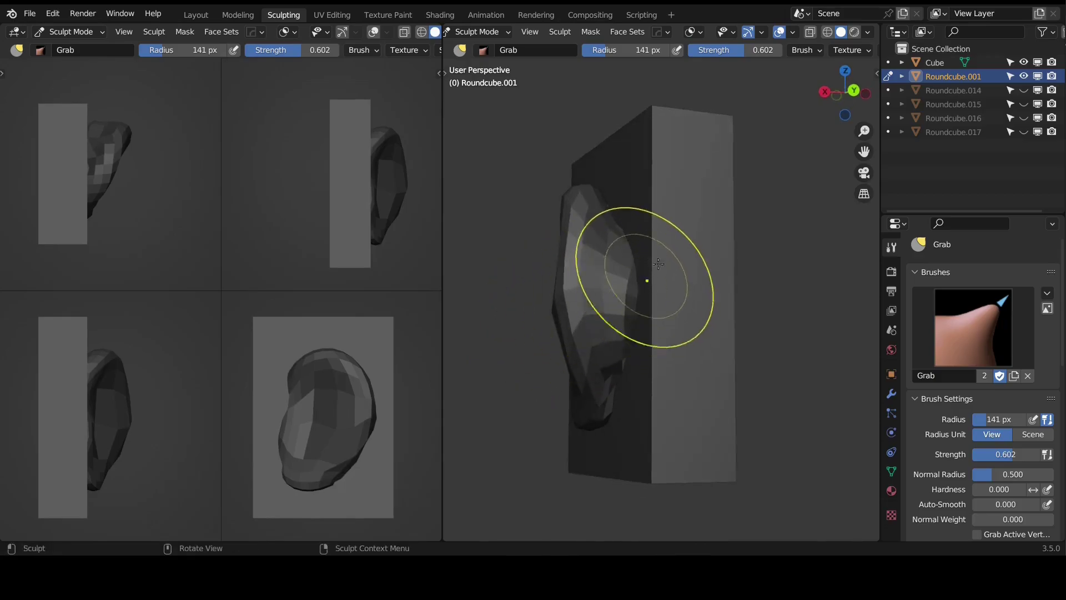
- Deepen the groove behind the ear's rim with the Crease brush in Subtract mode at 61 px radius
key(shift+c)
key(f)
click(677, 250)
alt+drag(607, 266, 598, 234)
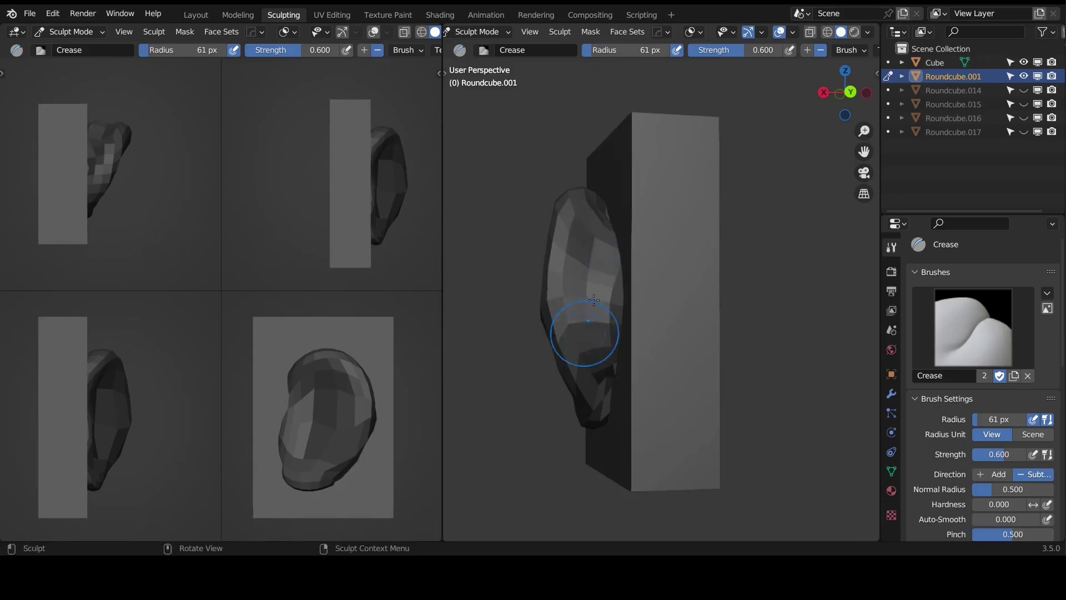
alt+drag(586, 290, 604, 288)
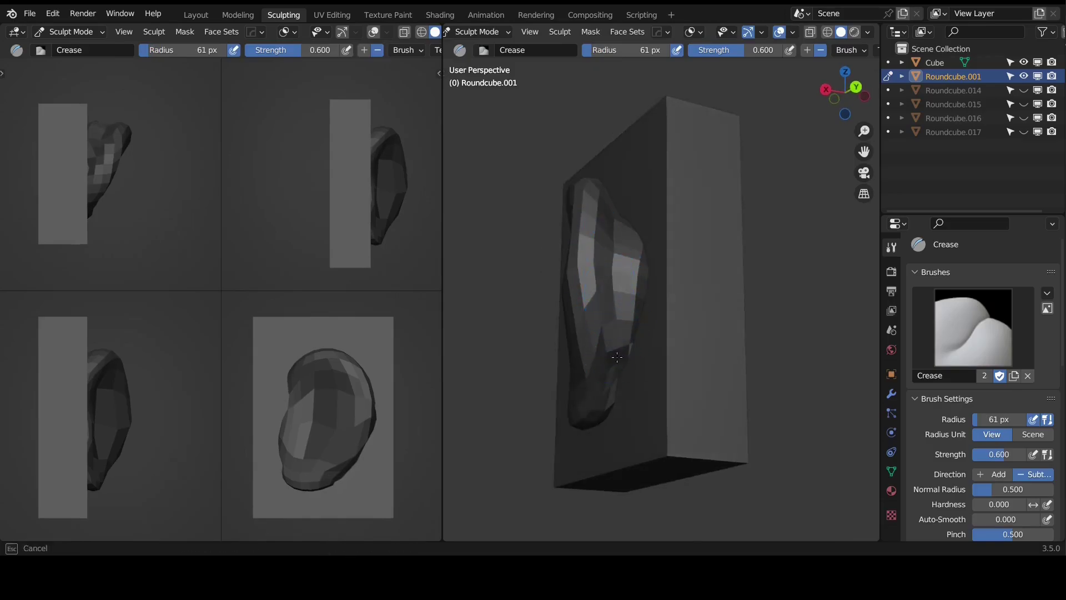
alt+drag(617, 354, 679, 229)
alt+drag(664, 272, 660, 252)
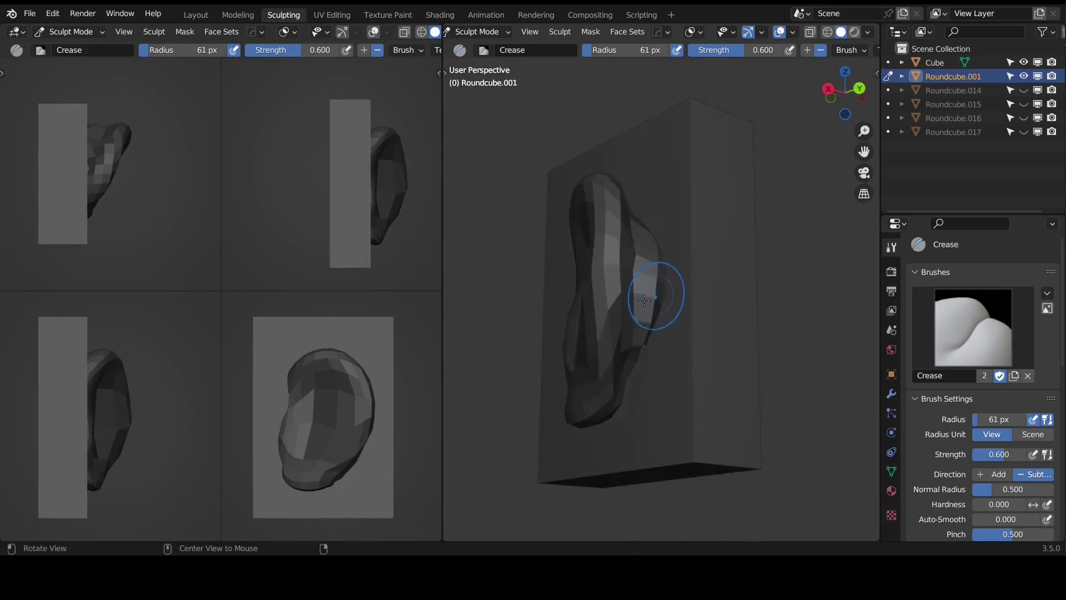
alt+drag(640, 301, 598, 261)
mouse_move(577, 315)
alt+mouse_down()
mouse_move(642, 278)
mouse_move(656, 283)
alt+mouse_up()
- Enlarge the Grab brush radius to 181 px and adjust the ear's overall outline and lobe
key(g)
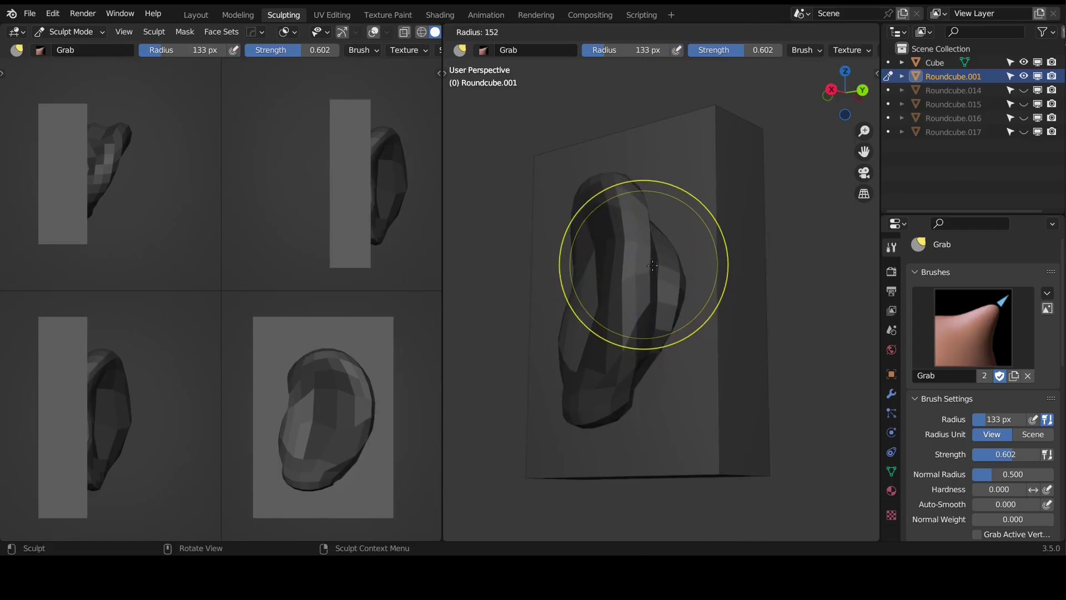
click(668, 278)
alt+drag(668, 278, 632, 247)
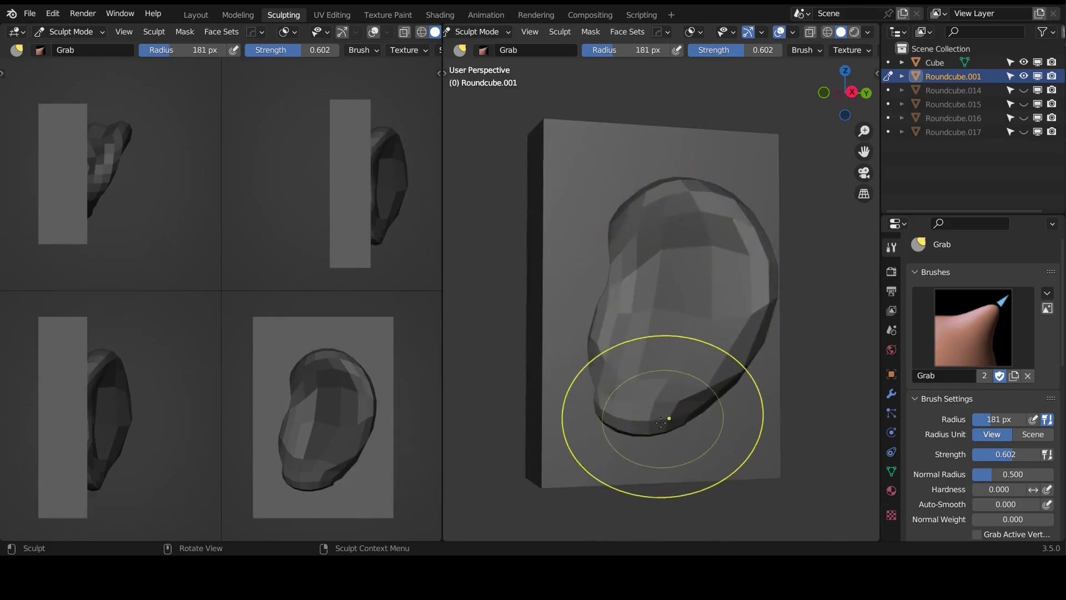
mouse_move(616, 440)
alt+mouse_down()
mouse_move(630, 441)
mouse_move(642, 400)
mouse_move(707, 377)
mouse_move(674, 333)
mouse_move(647, 253)
mouse_move(655, 357)
mouse_move(648, 341)
alt+mouse_up()
middle_drag(645, 350, 677, 260)
- Set the Grab brush radius to 130 px and refine the ear's upper front rim and inner hollow
key(f)
click(650, 263)
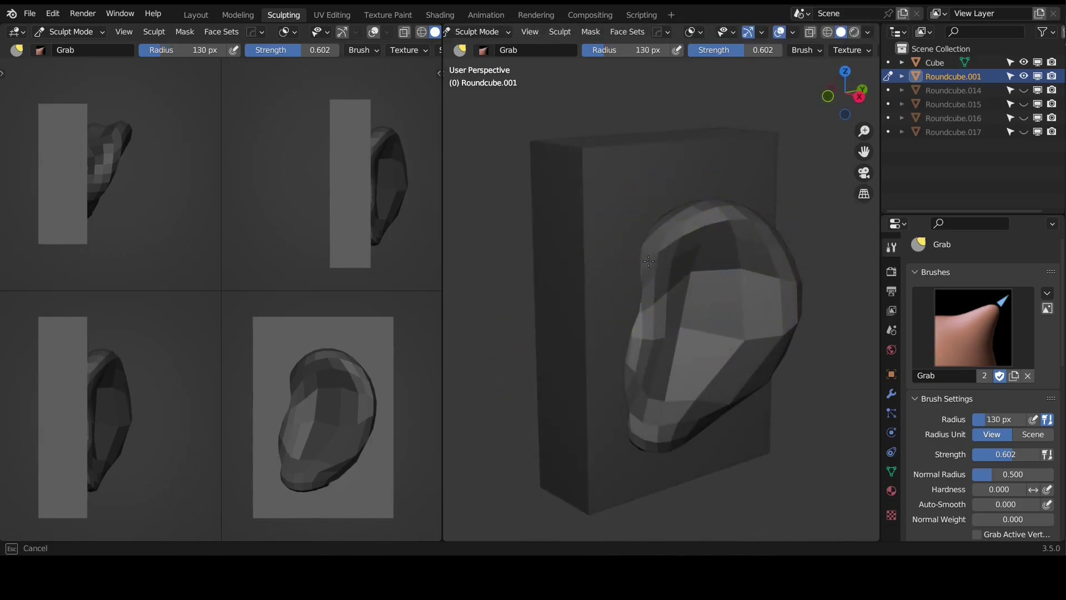
alt+drag(647, 268, 736, 268)
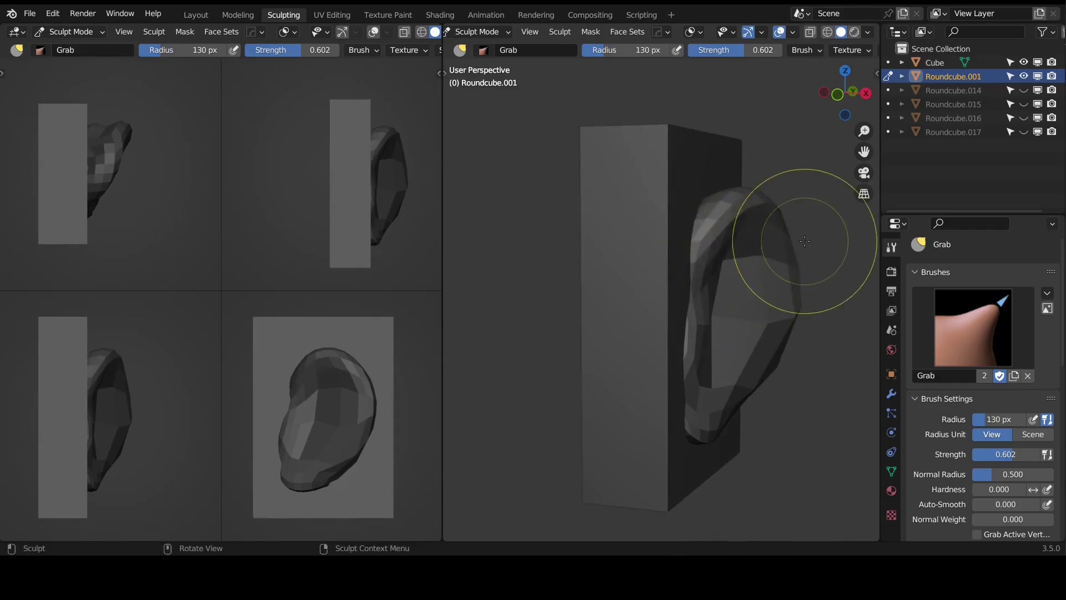
middle_drag(721, 233, 763, 228)
middle_drag(749, 289, 689, 305)
middle_drag(709, 252, 660, 239)
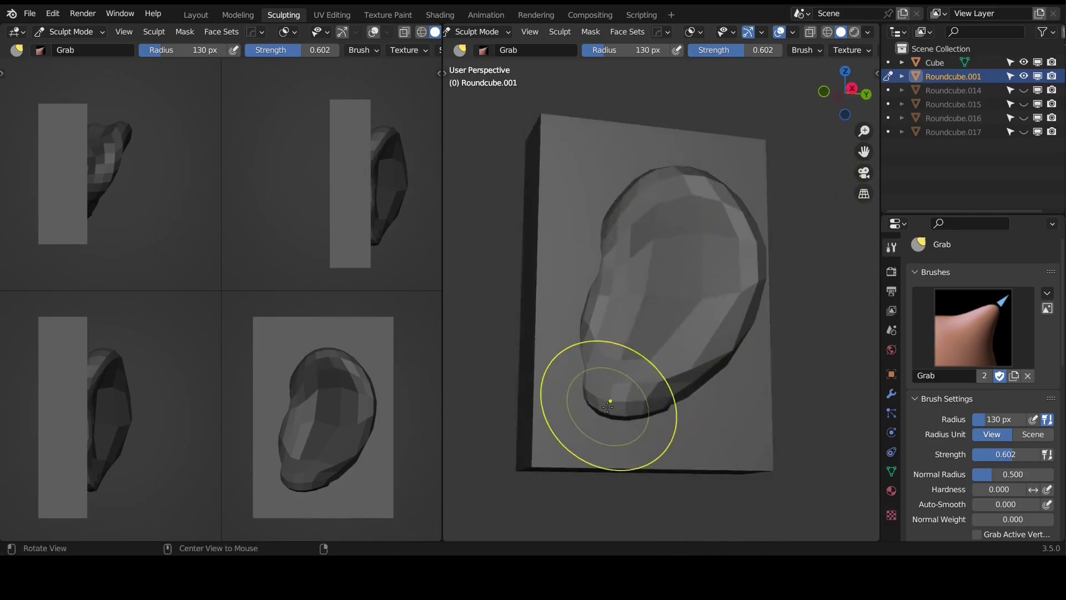
- Refine the ear's lobe, front edge and inner hollow with the Grab brush, starting at 130 px radius
drag(618, 410, 625, 413)
mouse_move(604, 429)
middle_down()
mouse_move(616, 397)
mouse_move(627, 425)
middle_up()
middle_drag(673, 362, 635, 359)
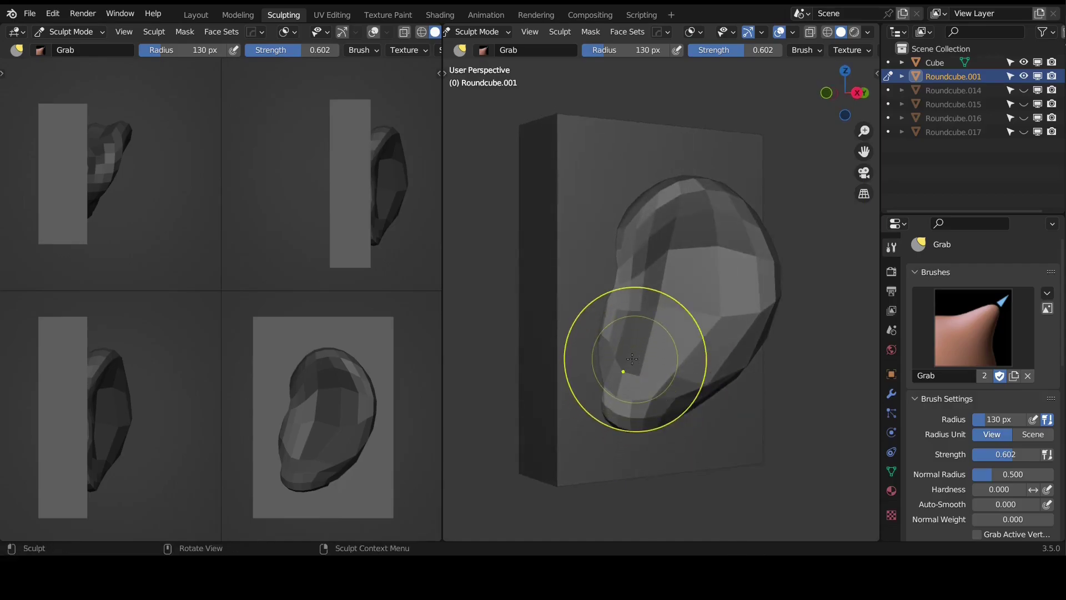
middle_drag(687, 295, 612, 209)
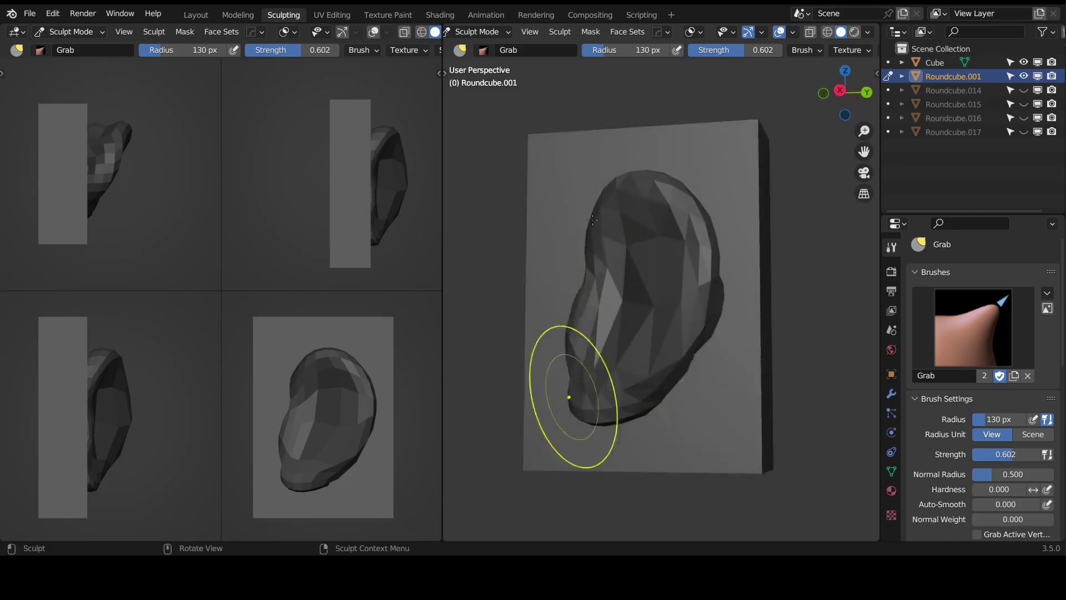
middle_drag(613, 286, 658, 281)
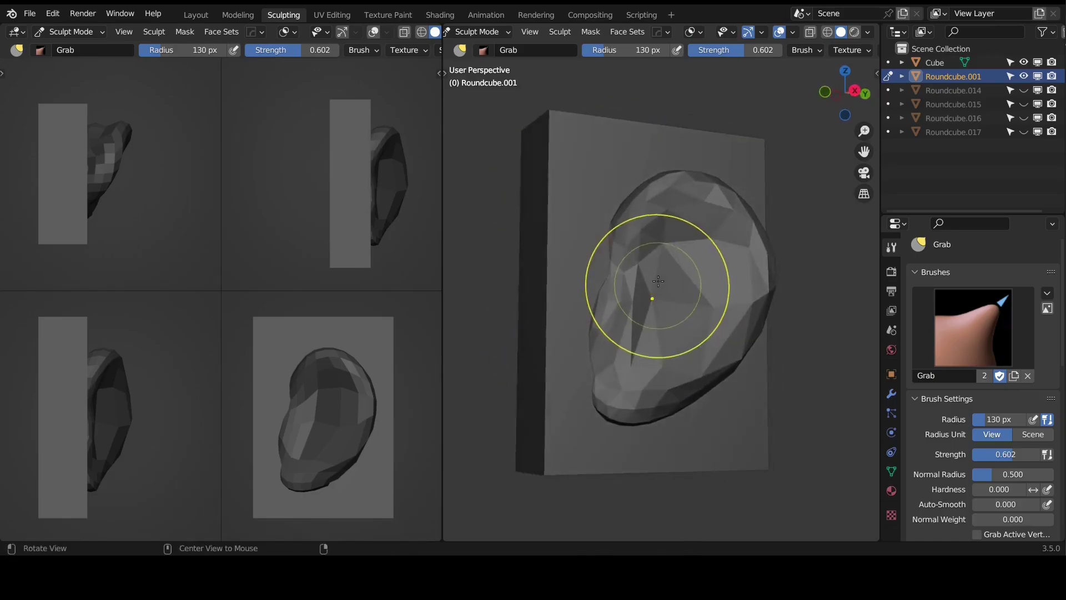
mouse_move(592, 323)
middle_down()
mouse_move(563, 319)
mouse_move(697, 323)
mouse_move(720, 311)
mouse_move(669, 272)
mouse_move(655, 238)
mouse_move(620, 240)
middle_up()
key(f)
click(684, 310)
mouse_move(620, 300)
middle_down()
mouse_move(642, 239)
mouse_move(645, 257)
mouse_move(641, 246)
mouse_move(629, 256)
middle_up()
- Build up the ear's outer rim from the upper front around to the lobe with the Clay Strips brush at 69 px radius
key(c)
key(f)
click(631, 250)
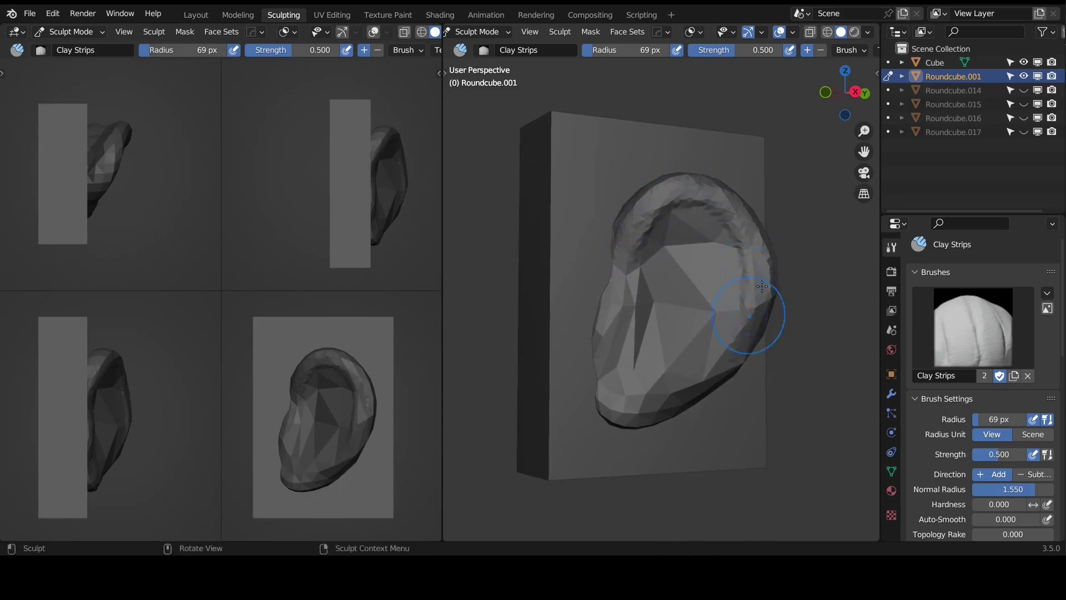
middle_drag(704, 373, 762, 319)
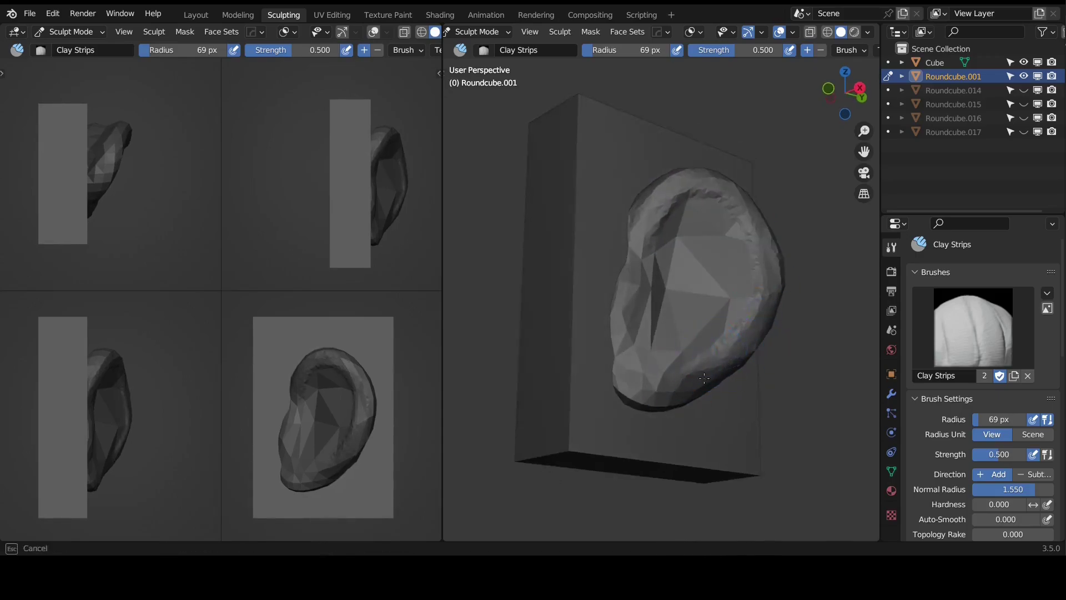
alt+drag(649, 388, 710, 376)
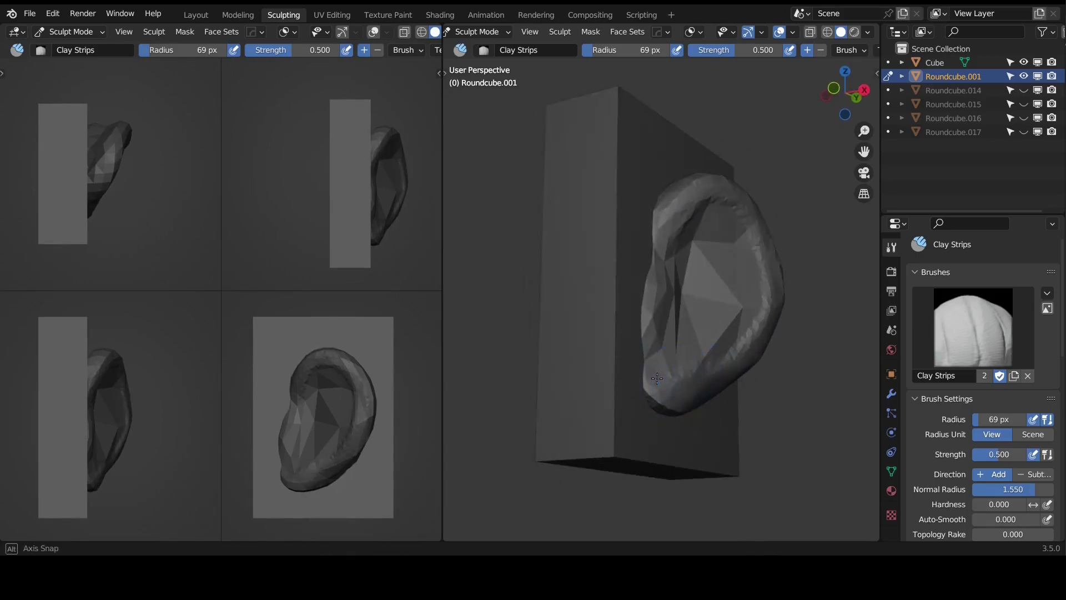
middle_drag(656, 380, 648, 388)
- Add volume to the rear rim and round out the lobe with the Clay Strips brush
middle_drag(694, 272, 654, 276)
mouse_move(650, 277)
alt+mouse_down()
mouse_move(638, 244)
mouse_move(638, 261)
alt+mouse_up()
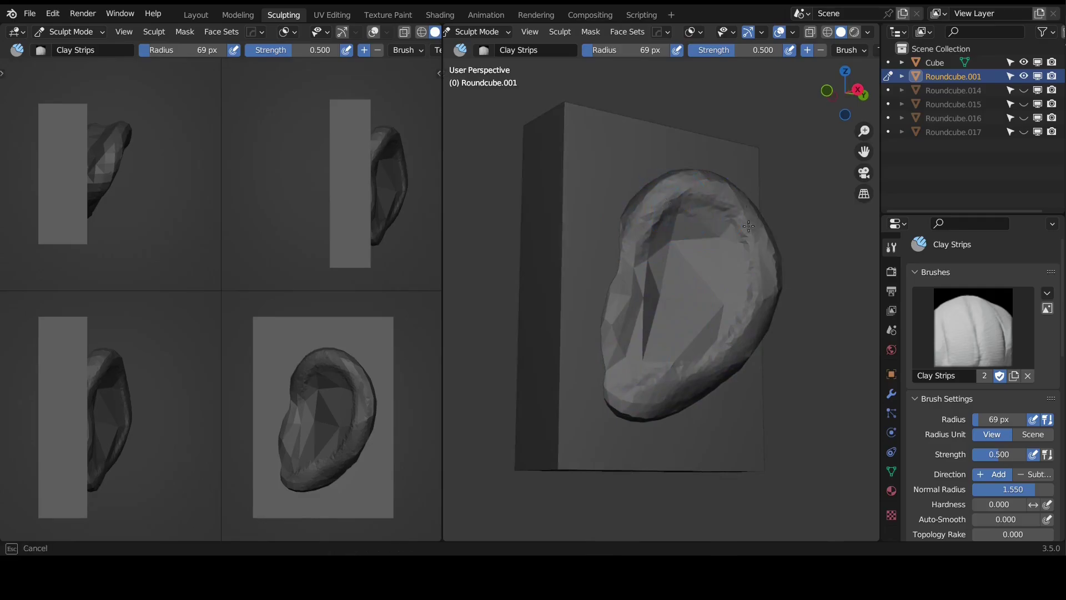
alt+drag(764, 282, 766, 307)
middle_drag(692, 384, 648, 424)
mouse_move(674, 392)
mouse_down()
mouse_move(620, 417)
mouse_move(667, 218)
mouse_up()
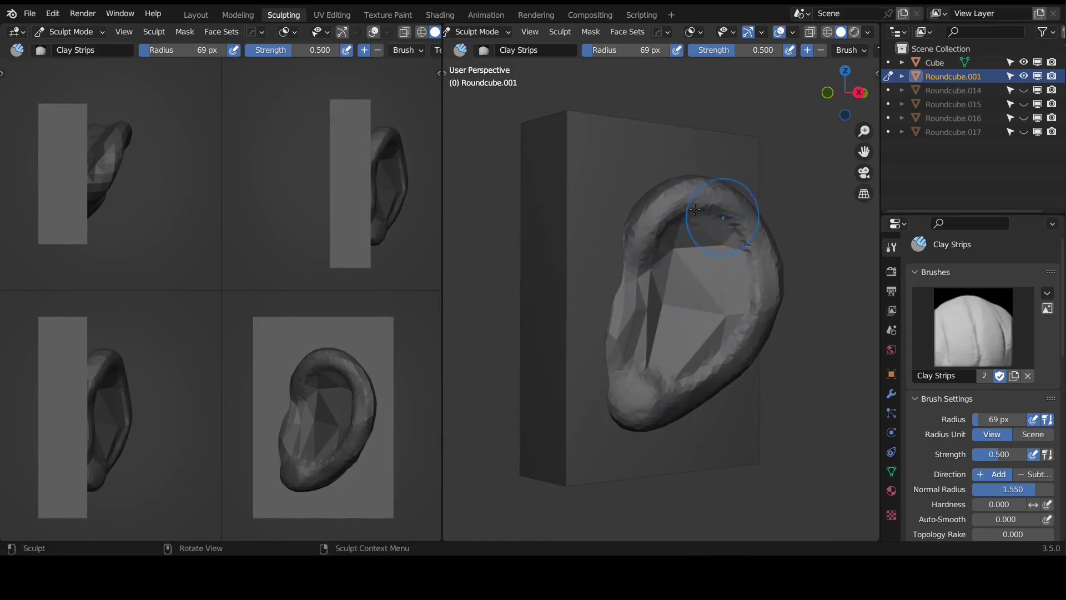
- Thicken the inner edge of the rim along the top, back and lower curve with the Clay Strips brush
mouse_move(690, 208)
mouse_down()
mouse_move(711, 208)
mouse_move(755, 271)
mouse_move(749, 300)
mouse_up()
mouse_move(760, 253)
mouse_down()
mouse_move(730, 348)
mouse_move(709, 371)
mouse_up()
middle_drag(709, 371, 748, 349)
middle_drag(721, 260, 657, 288)
alt+drag(658, 287, 636, 407)
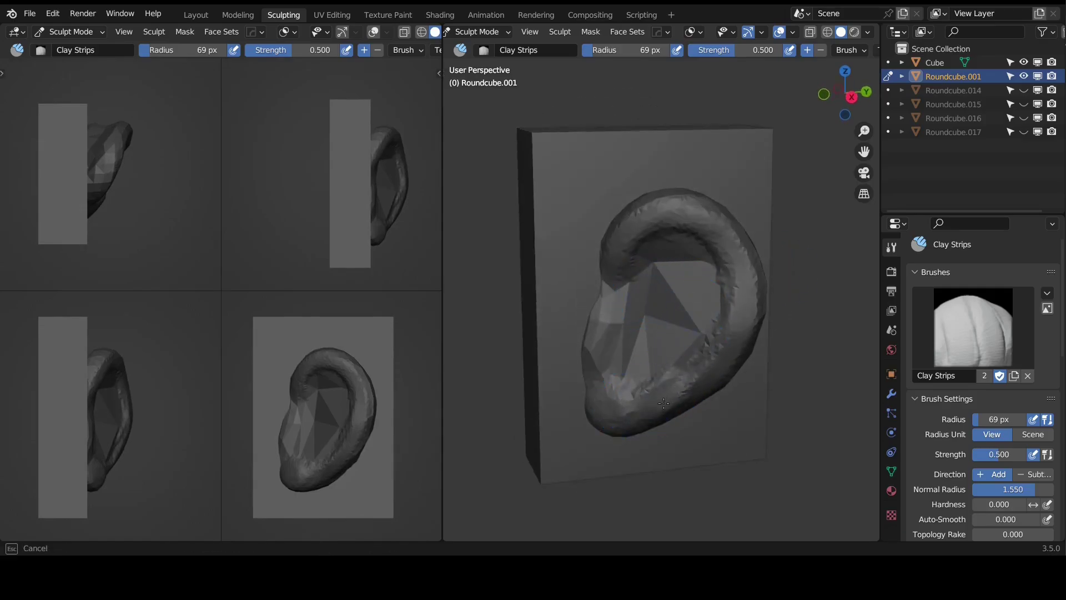
middle_drag(661, 407, 719, 353)
- Set the Clay Strips brush radius to 50 px and refine the outer side of the rim
mouse_move(718, 298)
middle_down()
mouse_move(690, 358)
mouse_move(644, 336)
mouse_move(633, 316)
mouse_move(666, 231)
mouse_move(600, 303)
mouse_move(660, 273)
mouse_move(607, 249)
middle_up()
key(f)
click(622, 326)
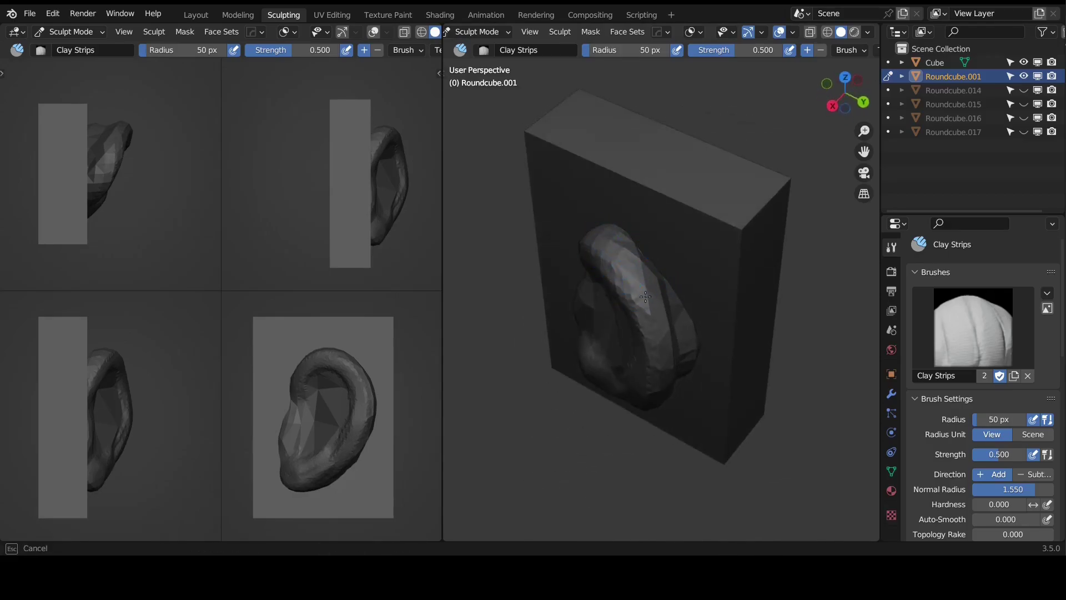
middle_drag(576, 280, 633, 215)
mouse_move(701, 271)
middle_down()
mouse_move(625, 293)
mouse_move(669, 284)
mouse_move(610, 282)
mouse_move(670, 272)
mouse_move(644, 275)
mouse_move(623, 303)
mouse_move(621, 346)
mouse_move(649, 334)
middle_up()
- Adjust the Clay Strips brush radius and build up the tragus on the front edge of the ear
key(f)
click(659, 286)
key(f)
click(667, 276)
key(f)
click(624, 274)
drag(653, 334, 651, 320)
middle_drag(650, 320, 671, 316)
drag(667, 328, 663, 299)
mouse_move(664, 286)
middle_down()
mouse_move(643, 297)
mouse_move(685, 339)
mouse_move(613, 328)
mouse_move(631, 340)
mouse_move(690, 321)
mouse_move(687, 342)
mouse_move(709, 333)
mouse_move(714, 345)
middle_up()
- Reshape the tragus and the ear's front edge against the block with the Grab brush at 106 px radius
key(g)
key(f)
click(712, 343)
key(f)
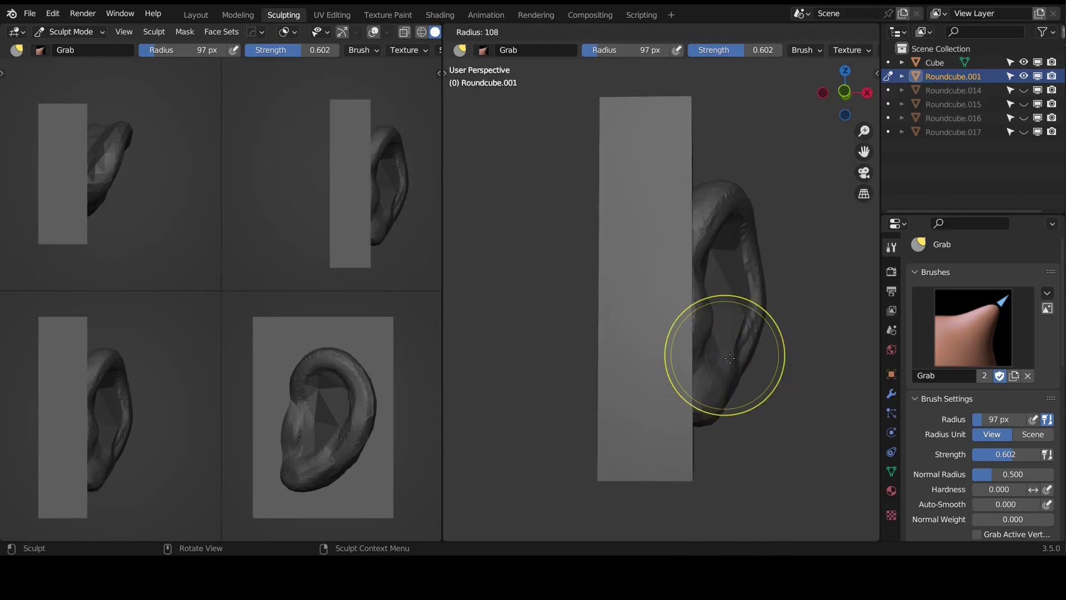
click(731, 357)
mouse_move(738, 333)
middle_down()
mouse_move(750, 289)
mouse_move(734, 303)
middle_up()
mouse_move(728, 348)
middle_down()
mouse_move(695, 349)
mouse_move(688, 309)
mouse_move(703, 330)
middle_up()
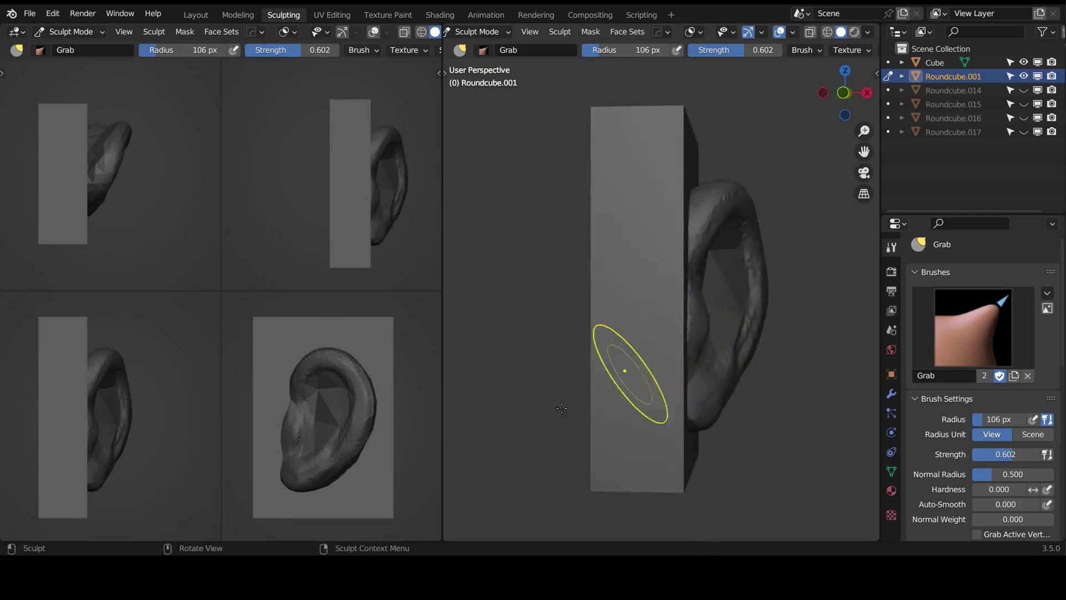
drag(676, 312, 704, 321)
- Set the Grab brush radius to 131 px and adjust the tragus in front orthographic view, undoing the last stroke
key(KP_1)
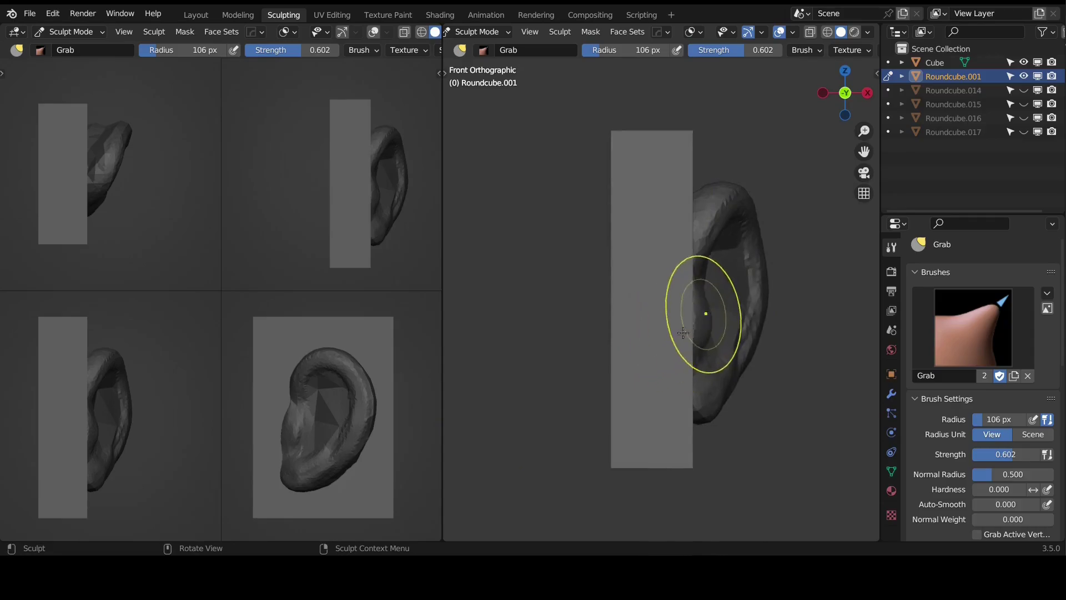
shift+middle_drag(705, 329, 707, 271)
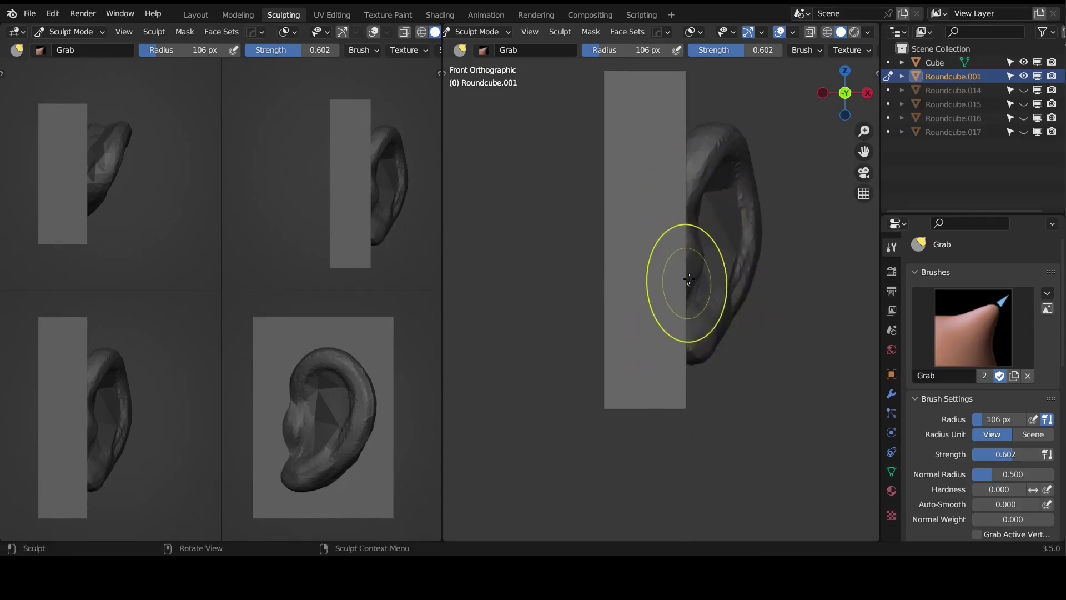
key(f)
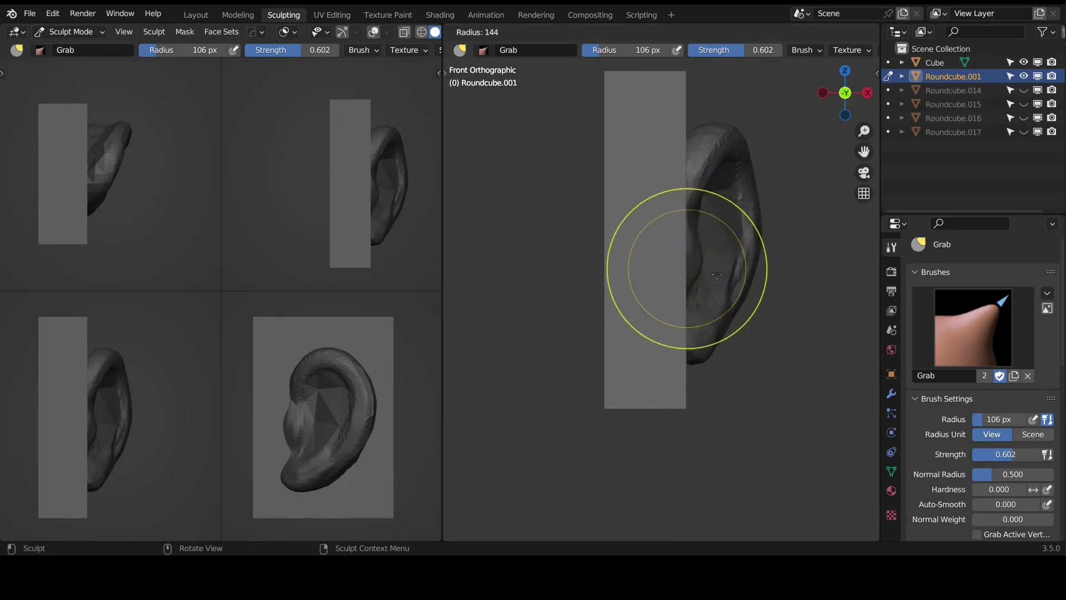
click(682, 267)
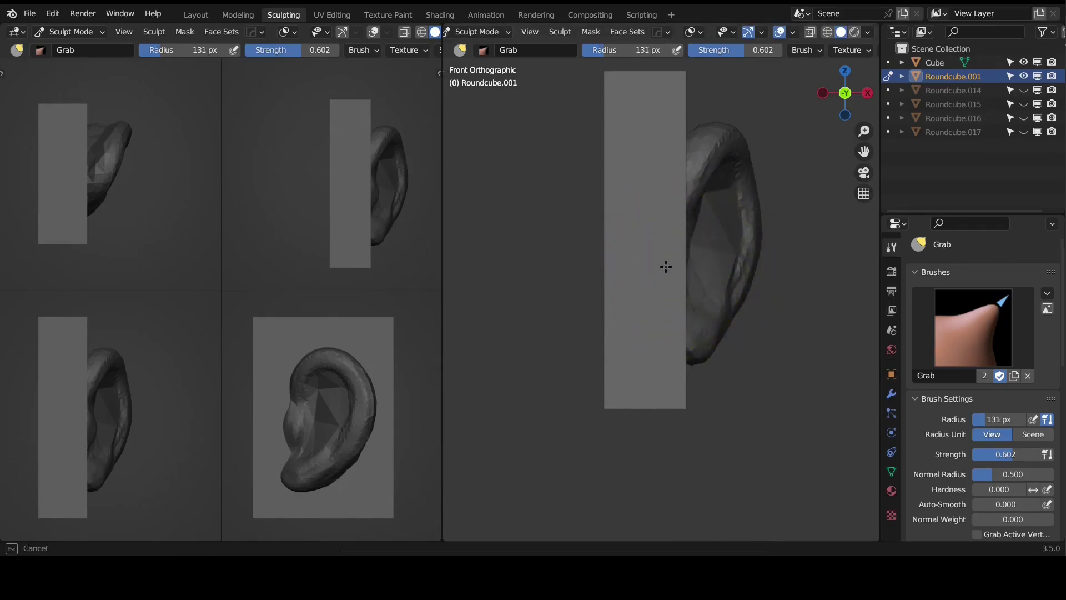
drag(666, 266, 673, 265)
key(ctrl+z)
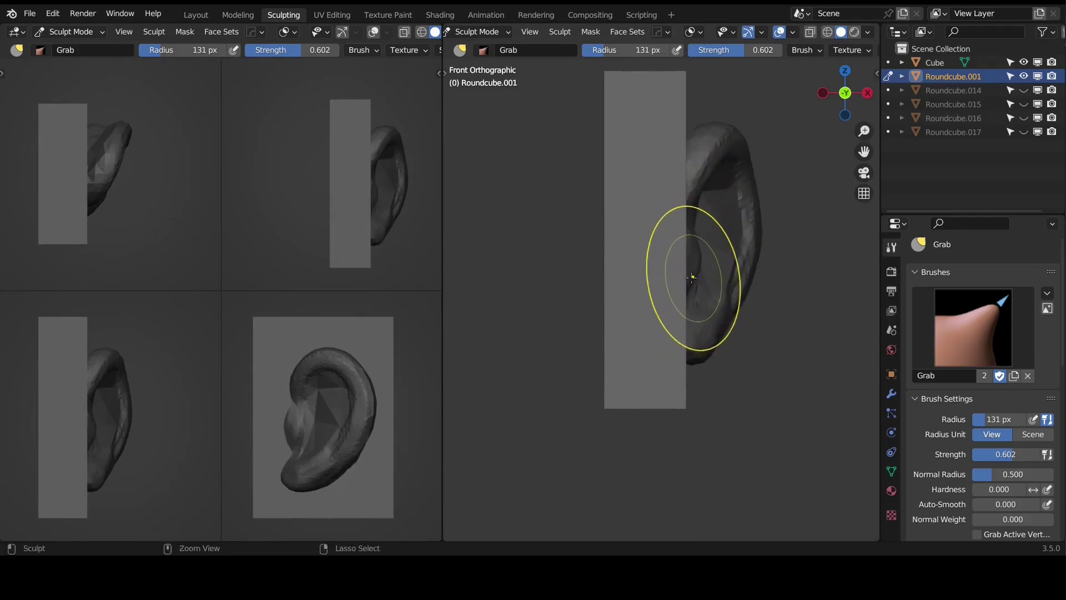
- Reduce the Clay Strips brush radius to 49 px and build up the area between the tragus and the lower rim
mouse_move(705, 307)
middle_down()
mouse_move(601, 310)
mouse_move(590, 340)
mouse_move(615, 295)
mouse_move(559, 321)
mouse_move(534, 295)
mouse_move(583, 256)
mouse_move(580, 278)
mouse_move(578, 267)
mouse_move(661, 250)
middle_up()
key(c)
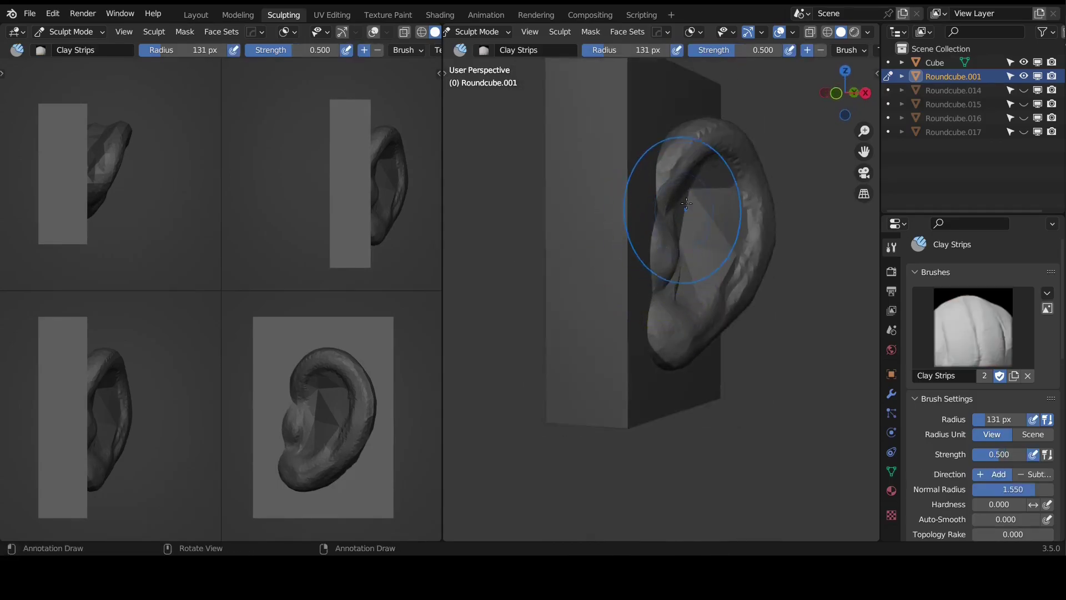
key(f)
click(641, 206)
mouse_move(640, 206)
middle_down()
mouse_move(615, 238)
mouse_move(637, 247)
mouse_move(609, 309)
middle_up()
key(f)
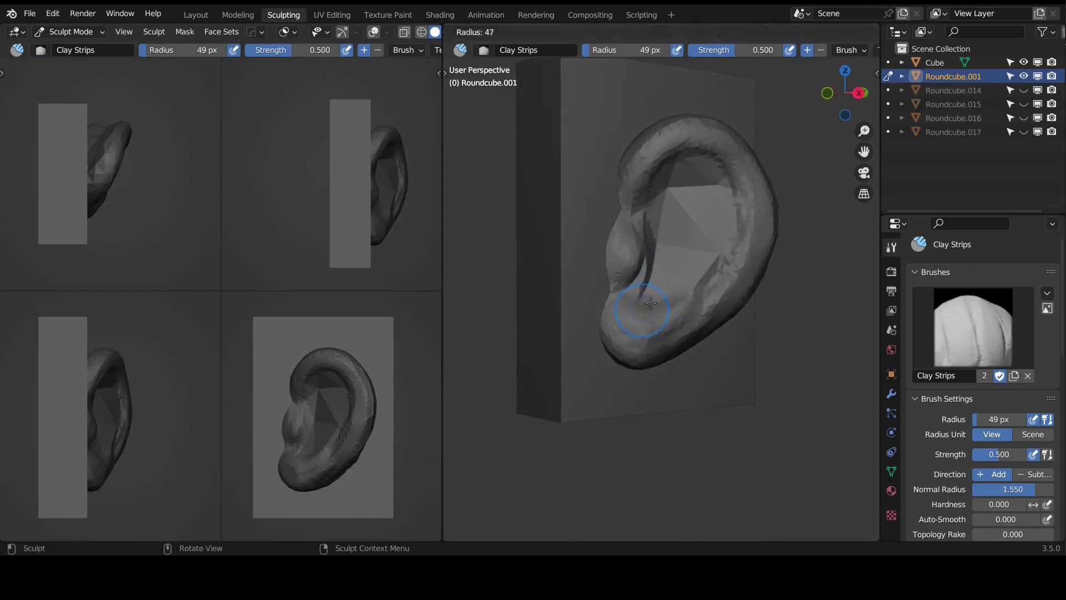
click(691, 310)
middle_drag(690, 310, 674, 321)
- Reshape the lower rim and lobe with the Grab brush at 144 px and 158 px radius
key(g)
key(f)
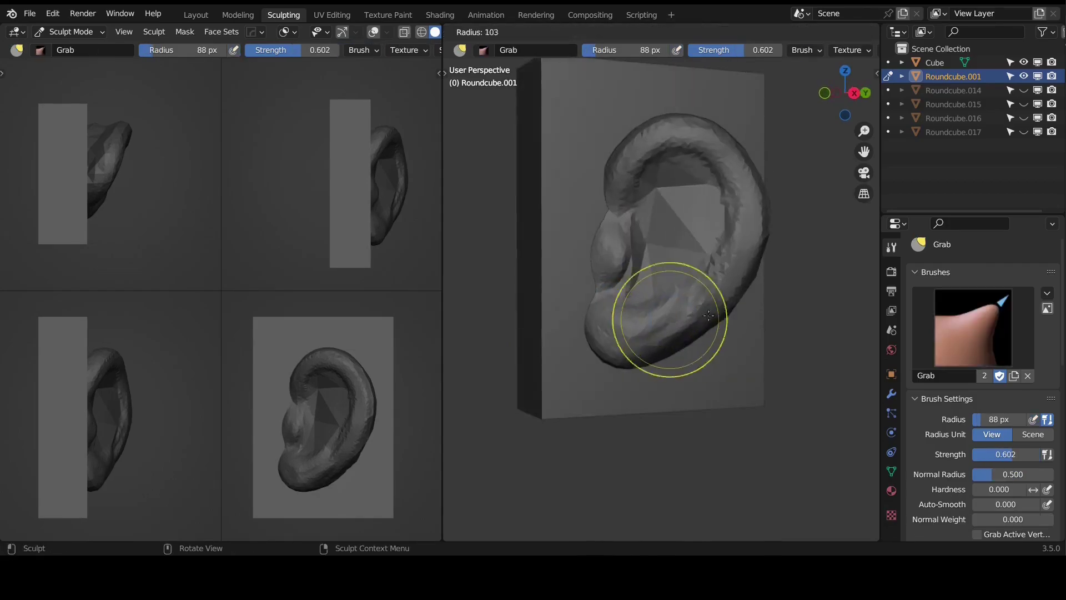
click(700, 334)
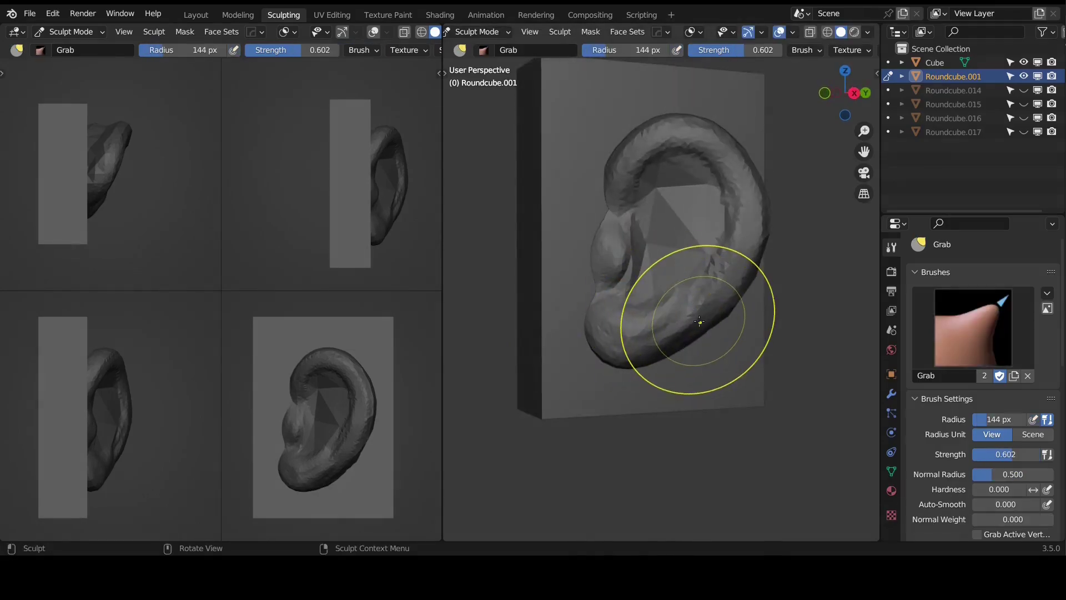
key(f)
click(685, 340)
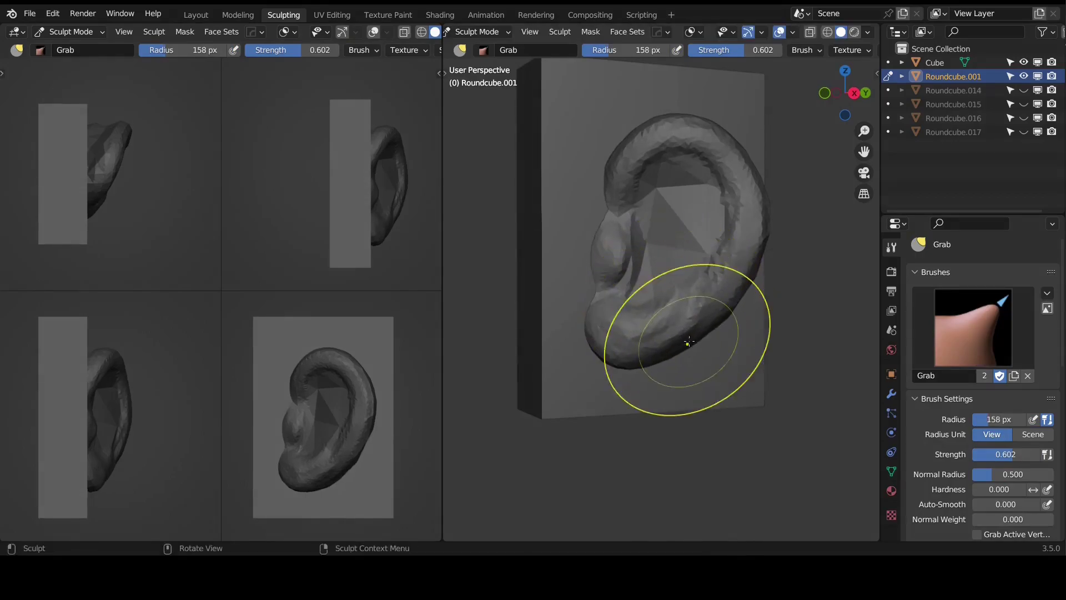
middle_drag(642, 359, 663, 358)
mouse_move(650, 265)
middle_down()
mouse_move(617, 254)
mouse_move(644, 236)
middle_up()
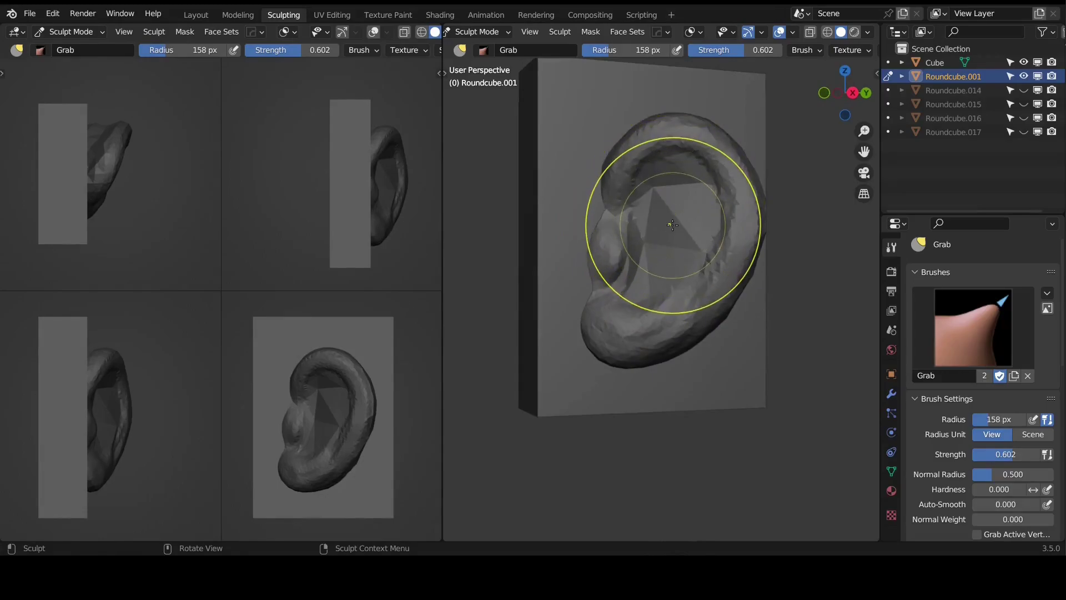
- Try to pull the surface of the inner hollow with the Grab brush at 72 px radius, and undo the stroke
key(f)
click(625, 223)
mouse_move(625, 223)
middle_down()
mouse_move(655, 215)
mouse_move(658, 224)
mouse_move(693, 185)
middle_up()
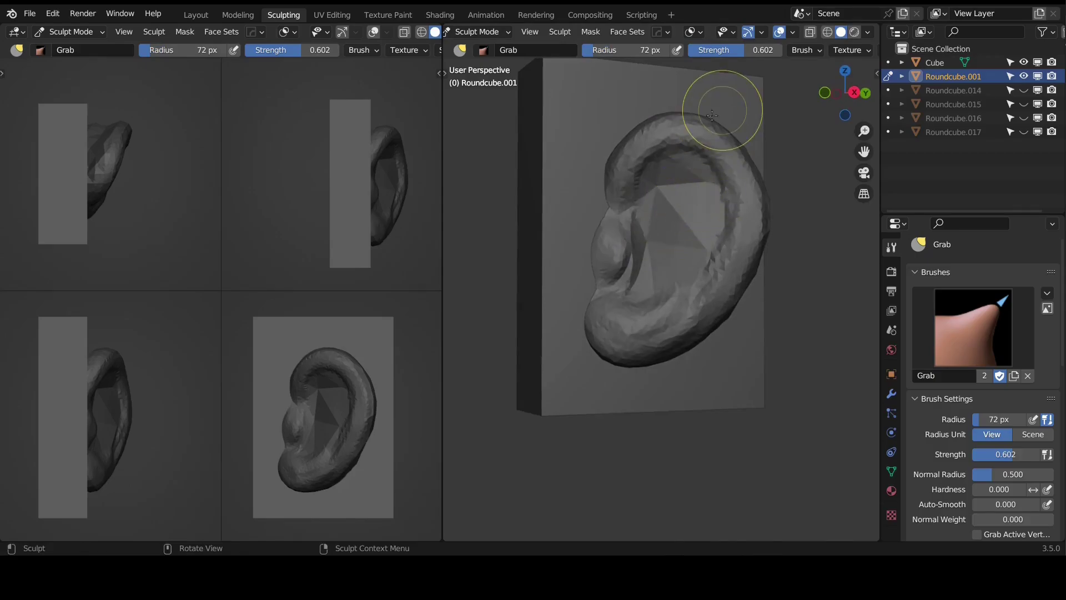
mouse_move(663, 203)
middle_down()
mouse_move(691, 219)
mouse_move(685, 237)
mouse_move(643, 226)
middle_up()
mouse_move(647, 206)
mouse_down()
mouse_move(649, 233)
mouse_move(698, 210)
mouse_up()
mouse_move(694, 201)
middle_down()
mouse_move(736, 221)
mouse_move(644, 217)
mouse_move(663, 234)
middle_up()
key(ctrl+z)
- Build the antihelix ridge and the upper fold inside the ear with the Clay Strips brush at 47 px radius
key(c)
key(f)
click(647, 218)
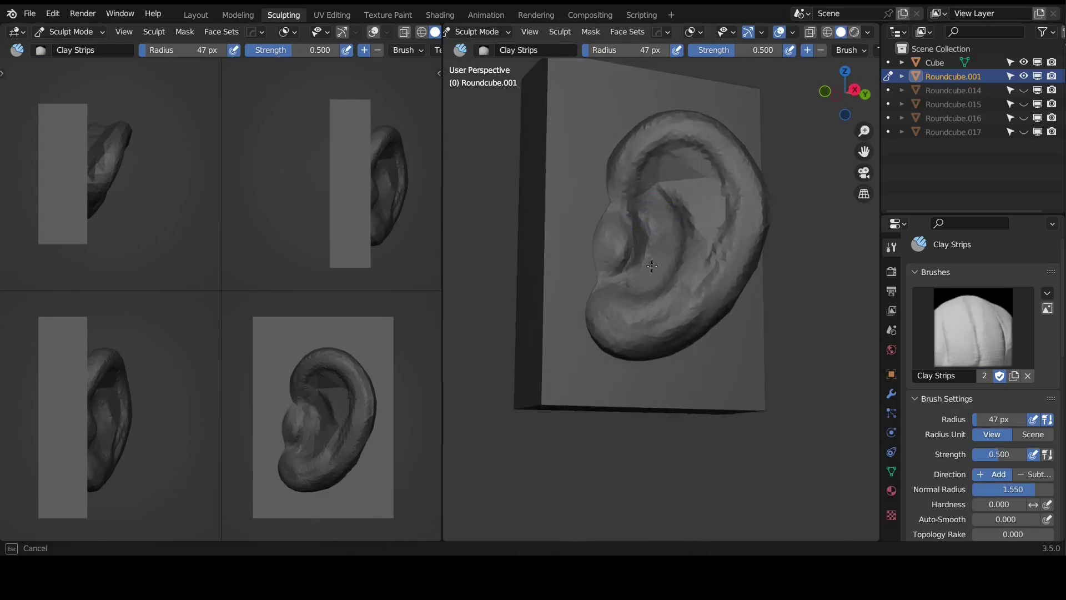
drag(651, 206, 666, 221)
mouse_move(666, 221)
middle_down()
mouse_move(649, 220)
mouse_move(697, 225)
mouse_move(688, 216)
middle_up()
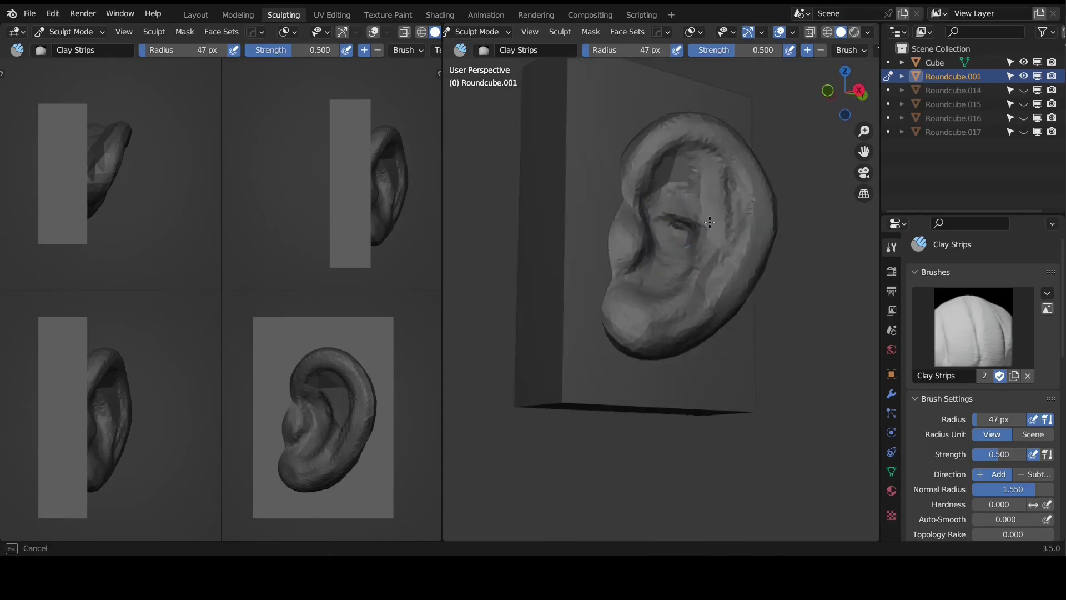
middle_drag(689, 253, 656, 201)
drag(704, 160, 701, 170)
mouse_move(701, 169)
middle_down()
mouse_move(742, 245)
mouse_move(728, 227)
middle_up()
- Set the Grab brush radius to 138 px and reposition the antihelix ridge and inner folds
key(g)
key(f)
click(799, 273)
drag(729, 228, 732, 228)
mouse_move(723, 266)
alt+mouse_down()
mouse_move(711, 280)
mouse_move(734, 238)
mouse_move(738, 252)
alt+mouse_up()
mouse_move(737, 261)
alt+mouse_down()
mouse_move(739, 275)
mouse_move(738, 235)
alt+mouse_up()
alt+drag(738, 234, 728, 214)
mouse_move(729, 212)
middle_down()
mouse_move(738, 202)
mouse_move(722, 300)
mouse_move(643, 269)
mouse_move(648, 280)
middle_up()
- Set the Clay Strips brush radius to 35 px and sculpt the floor of the concha behind the tragus
key(c)
key(f)
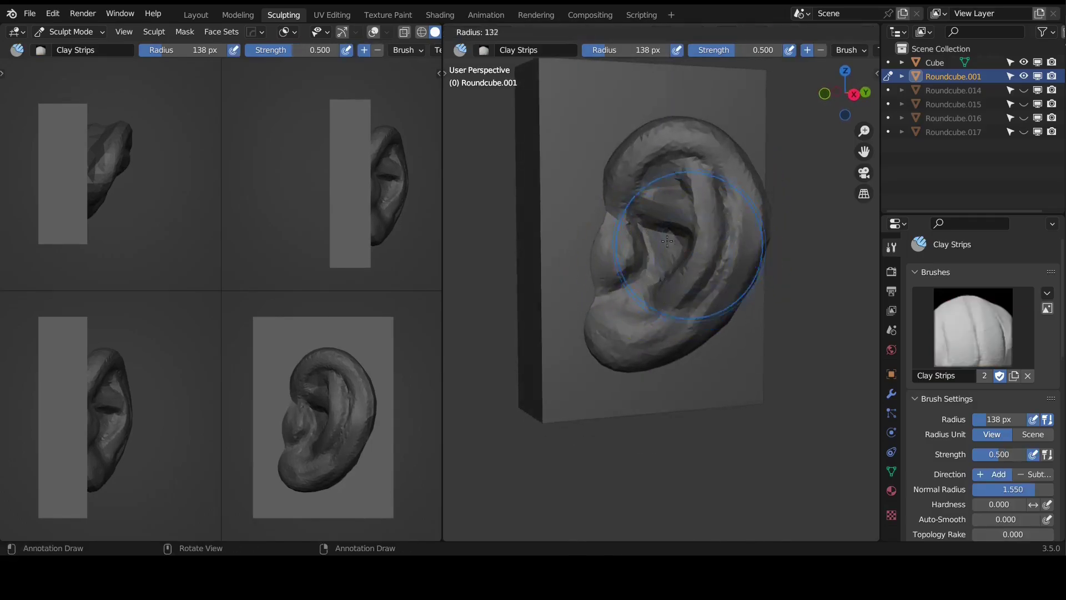
click(681, 245)
middle_drag(680, 245, 715, 248)
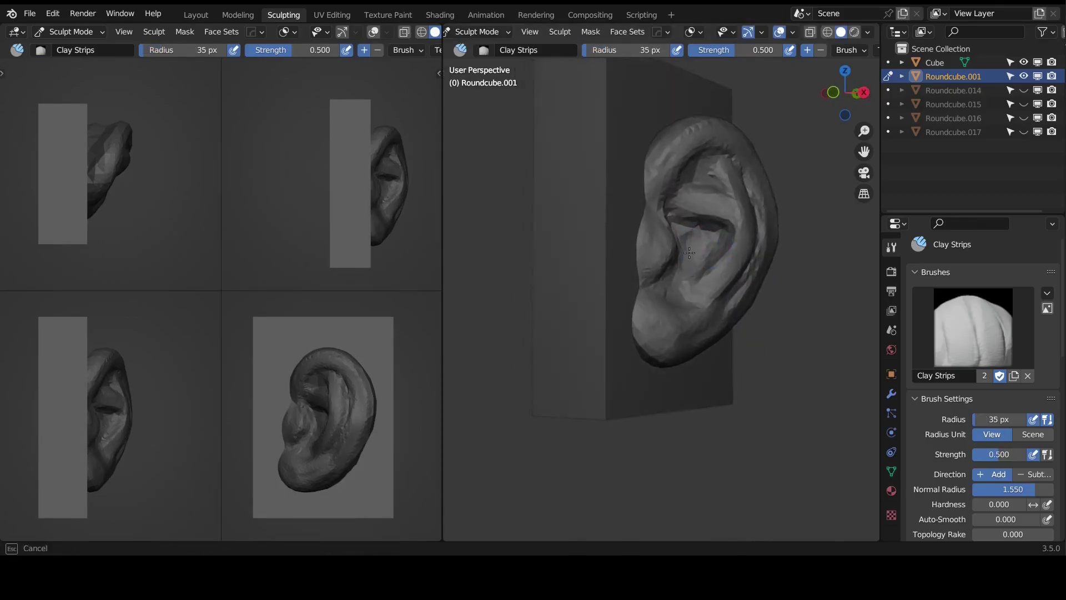
mouse_move(696, 266)
middle_down()
mouse_move(713, 266)
mouse_move(706, 277)
mouse_move(668, 209)
middle_up()
- Set the Clay Strips brush radius to 63 px and carve the hollow around the crossing fold above the concha
key(f)
click(716, 267)
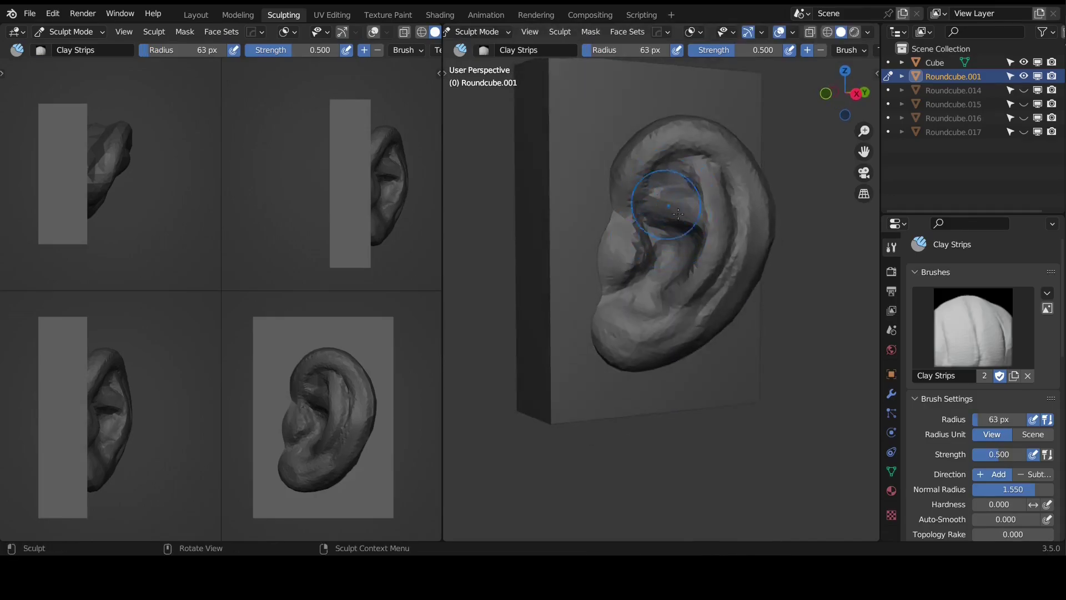
ctrl+drag(653, 214, 678, 219)
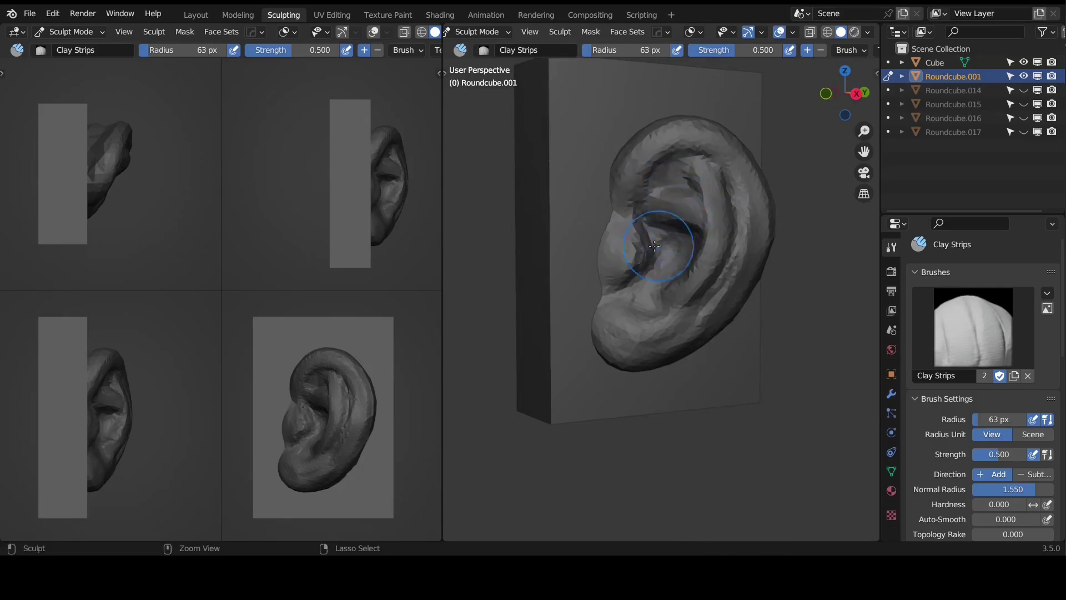
mouse_move(614, 242)
middle_down()
mouse_move(657, 262)
mouse_move(687, 260)
mouse_move(680, 272)
mouse_move(692, 260)
middle_up()
- Set the Clay Strips brush radius to 44 px and refine the inner side of the tragus and the concha
key(f)
click(732, 254)
drag(691, 260, 671, 272)
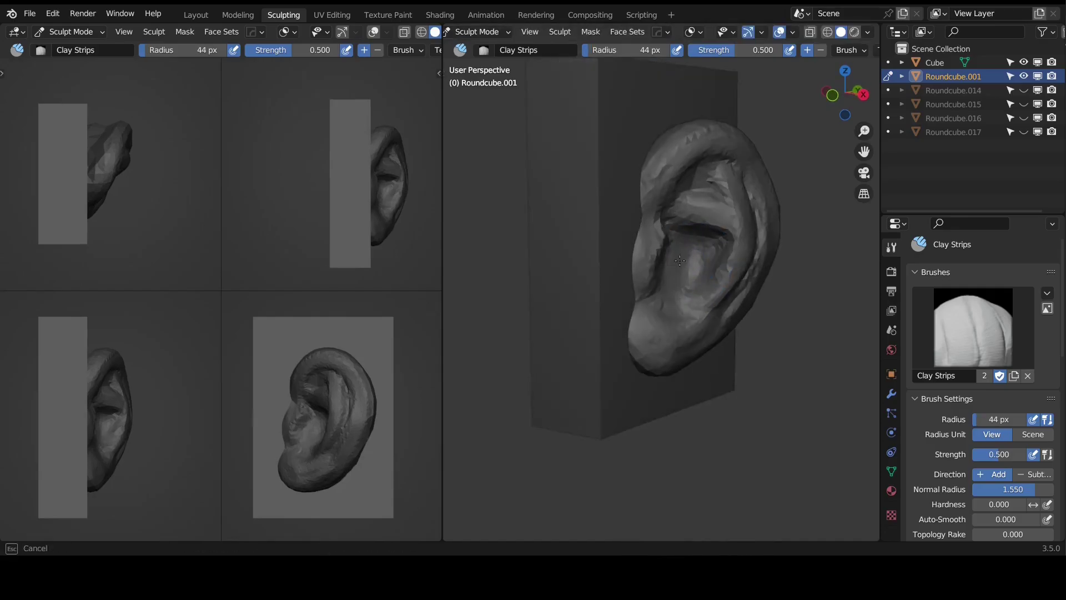
middle_drag(671, 277, 661, 272)
mouse_move(702, 240)
middle_down()
mouse_move(743, 261)
mouse_move(733, 285)
mouse_move(644, 258)
middle_up()
- Enlarge the Clay Strips brush radius to 77 px and add volume along the antihelix and the adjoining groove
key(f)
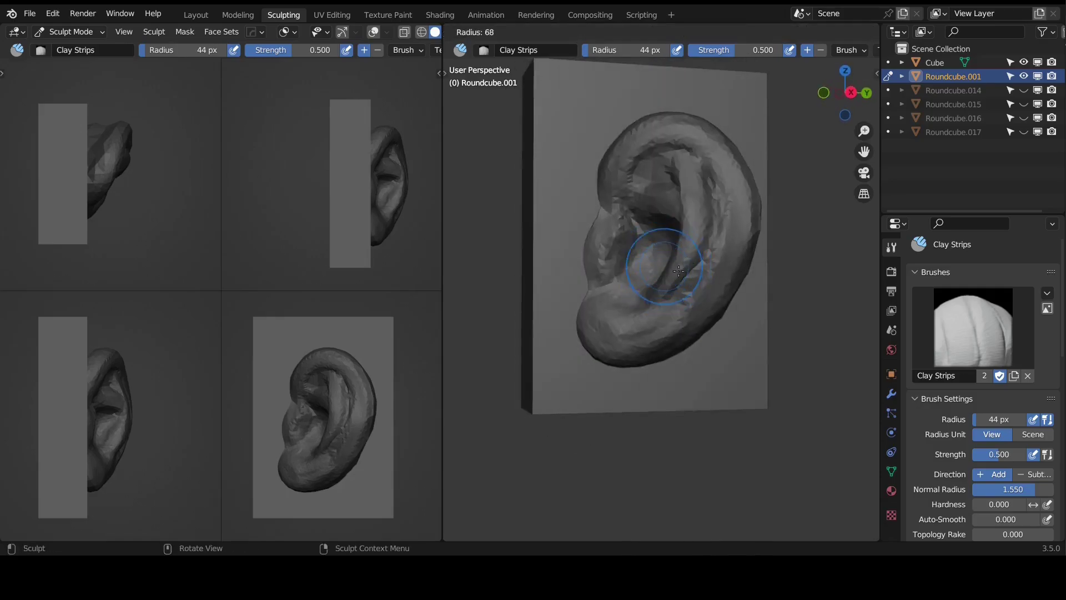
click(682, 273)
middle_drag(683, 274, 699, 188)
drag(700, 188, 704, 224)
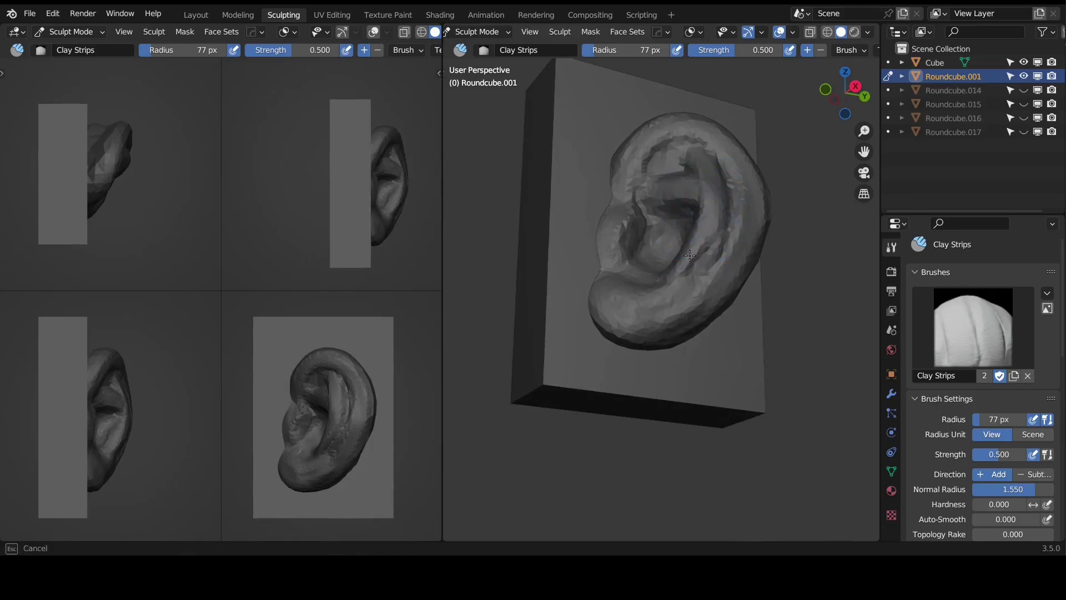
- Set the Clay Strips brush radius to 31 px and refine the groove beside the lower antihelix and the hollow above the concha
mouse_move(689, 255)
middle_down()
mouse_move(713, 237)
mouse_move(709, 291)
middle_up()
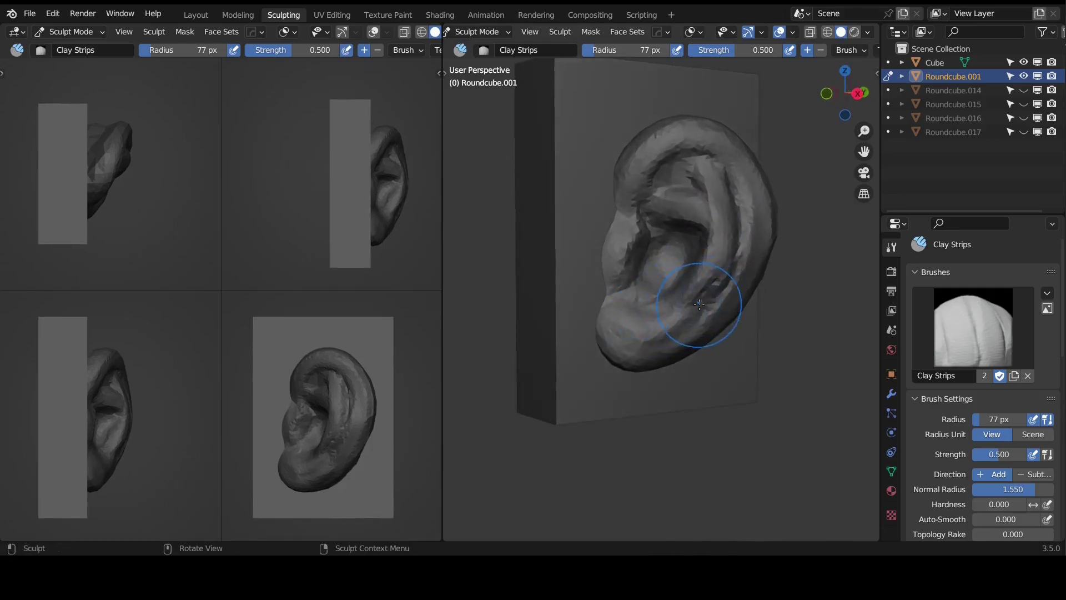
key(f)
click(674, 300)
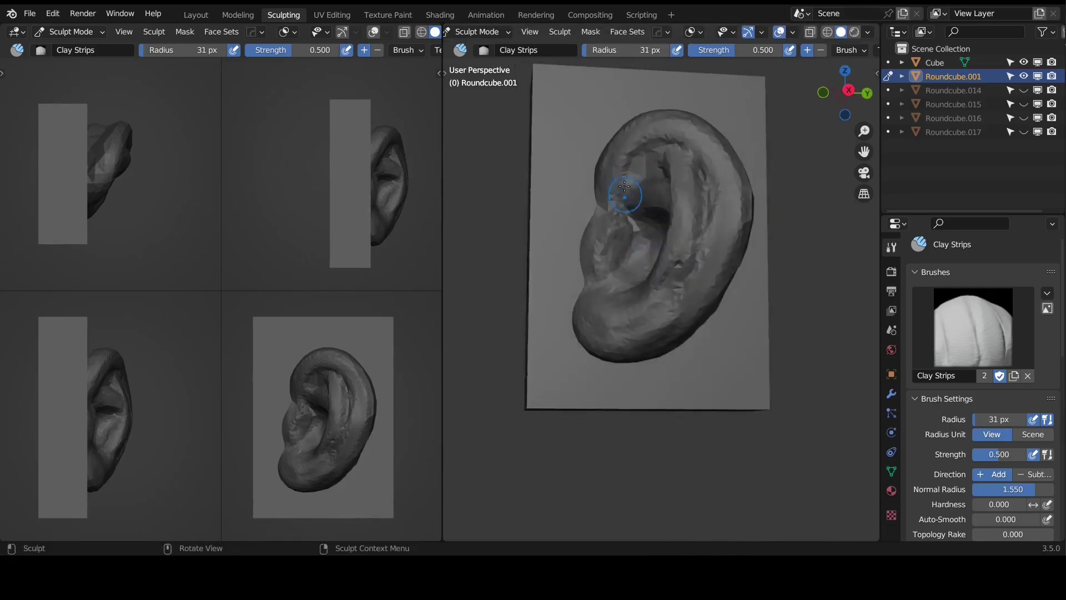
mouse_move(631, 249)
middle_down()
mouse_move(687, 294)
mouse_move(639, 294)
mouse_move(661, 322)
mouse_move(595, 321)
middle_up()
- Set the Clay Strips brush radius to 50 px and sculpt the front of the crossing fold and the concha
key(f)
click(687, 294)
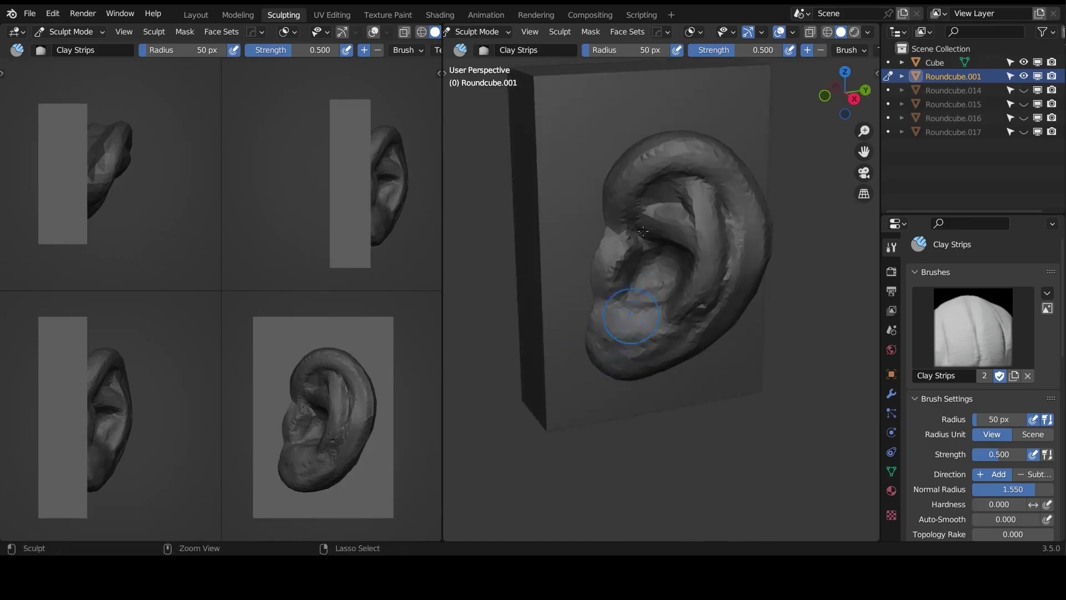
ctrl+middle_drag(665, 322, 651, 233)
middle_drag(650, 283, 619, 320)
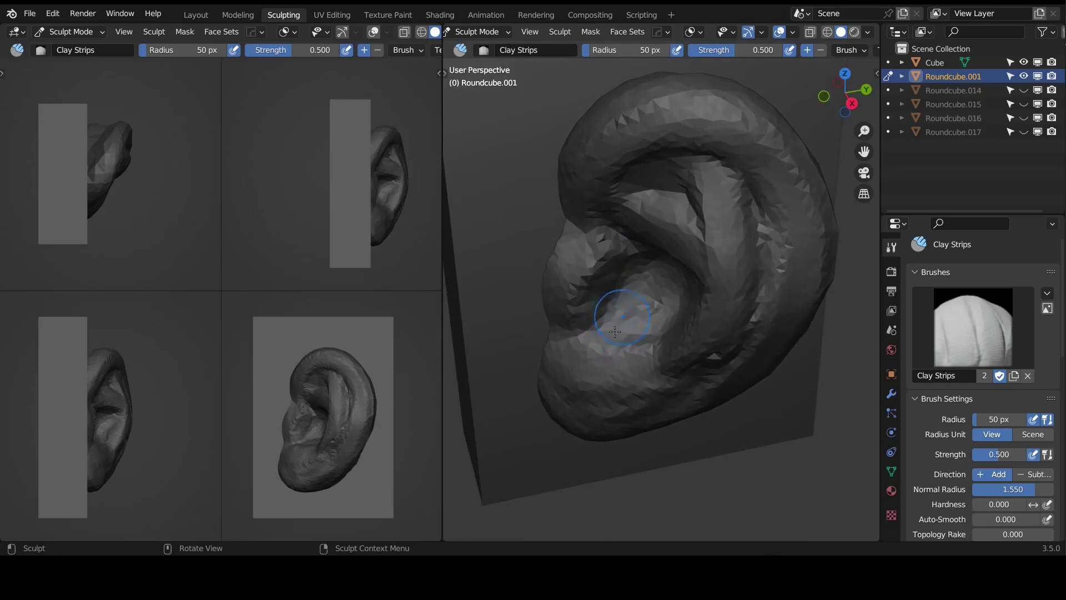
- Build up the floor of the concha behind the tragus with the Draw brush at a 50 px radius
key(x)
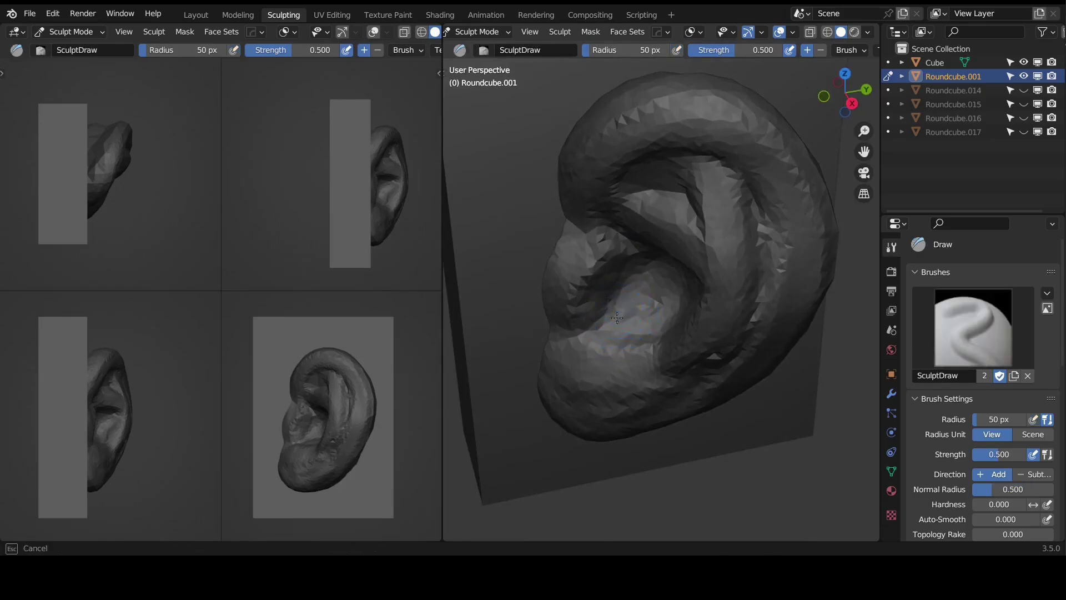
mouse_move(618, 314)
middle_down()
mouse_move(639, 309)
mouse_move(589, 309)
middle_up()
drag(589, 309, 604, 315)
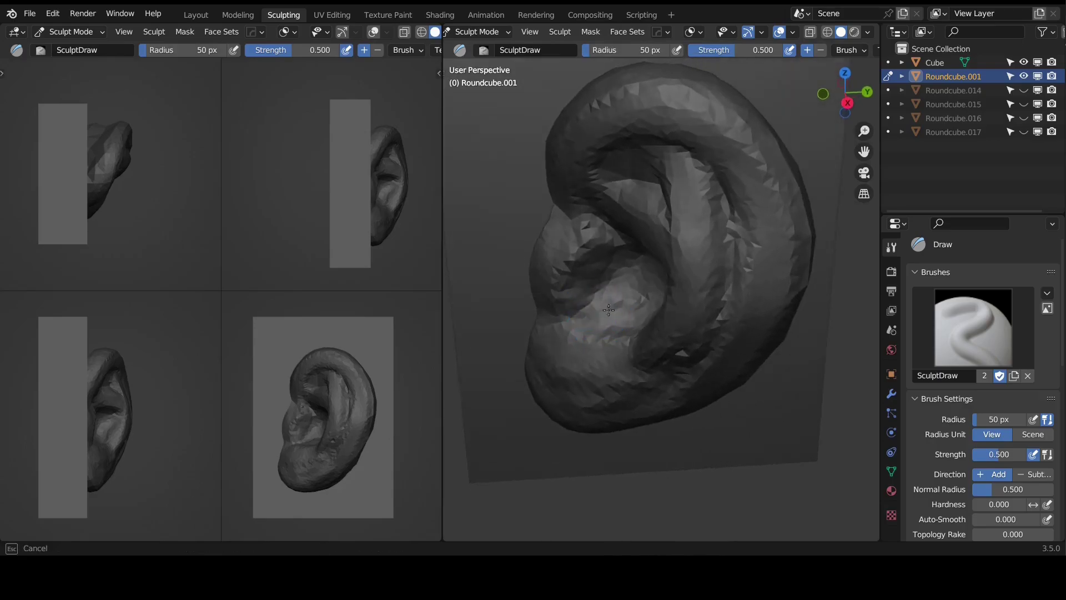
middle_drag(608, 310, 652, 306)
drag(652, 306, 665, 306)
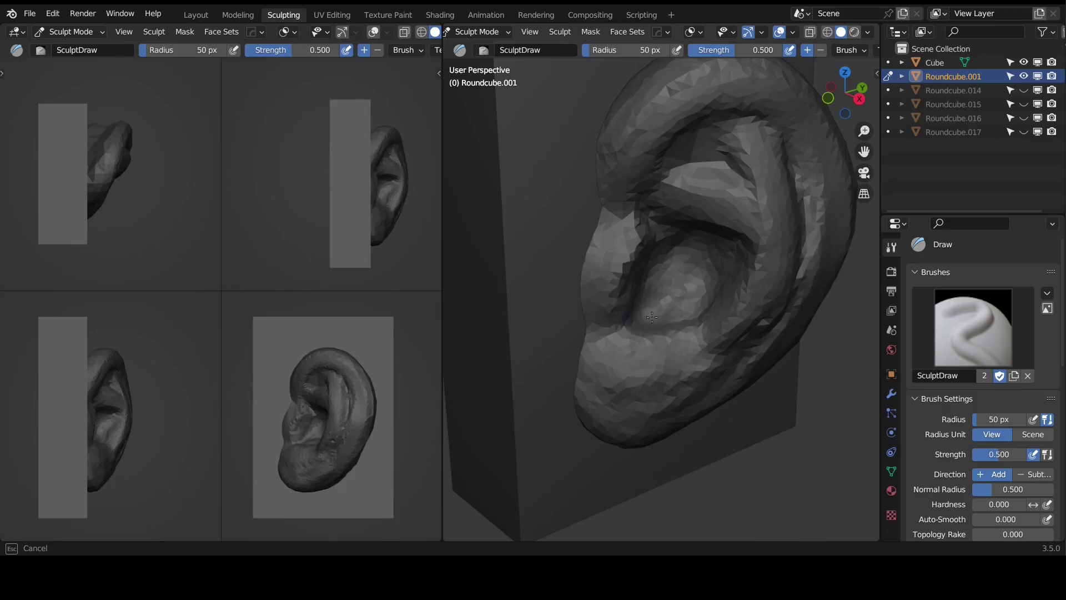
- Resize the Draw brush and shape the inner side of the tragus and the rounded floor of the concha
mouse_move(648, 315)
middle_down()
mouse_move(607, 281)
mouse_move(619, 243)
mouse_move(624, 253)
mouse_move(633, 245)
mouse_move(652, 210)
mouse_move(711, 233)
mouse_move(694, 193)
mouse_move(611, 230)
middle_up()
key(f)
click(702, 229)
drag(611, 230, 600, 208)
middle_drag(596, 207, 596, 282)
drag(599, 282, 583, 273)
mouse_move(583, 274)
middle_down()
mouse_move(621, 208)
mouse_move(700, 238)
mouse_move(674, 257)
mouse_move(681, 218)
mouse_move(700, 219)
mouse_move(652, 257)
mouse_move(702, 231)
mouse_move(711, 240)
mouse_move(738, 232)
middle_up()
- Switch to the Grab brush, resize it and adjust the outer contour of the ear's rim
key(g)
key(f)
click(718, 252)
drag(738, 232, 734, 205)
middle_drag(736, 197, 748, 146)
mouse_move(717, 190)
middle_down()
mouse_move(738, 222)
mouse_move(764, 157)
mouse_move(744, 209)
mouse_move(600, 187)
mouse_move(580, 162)
mouse_move(731, 173)
mouse_move(667, 259)
mouse_move(688, 208)
mouse_move(661, 195)
mouse_move(631, 231)
mouse_move(621, 104)
middle_up()
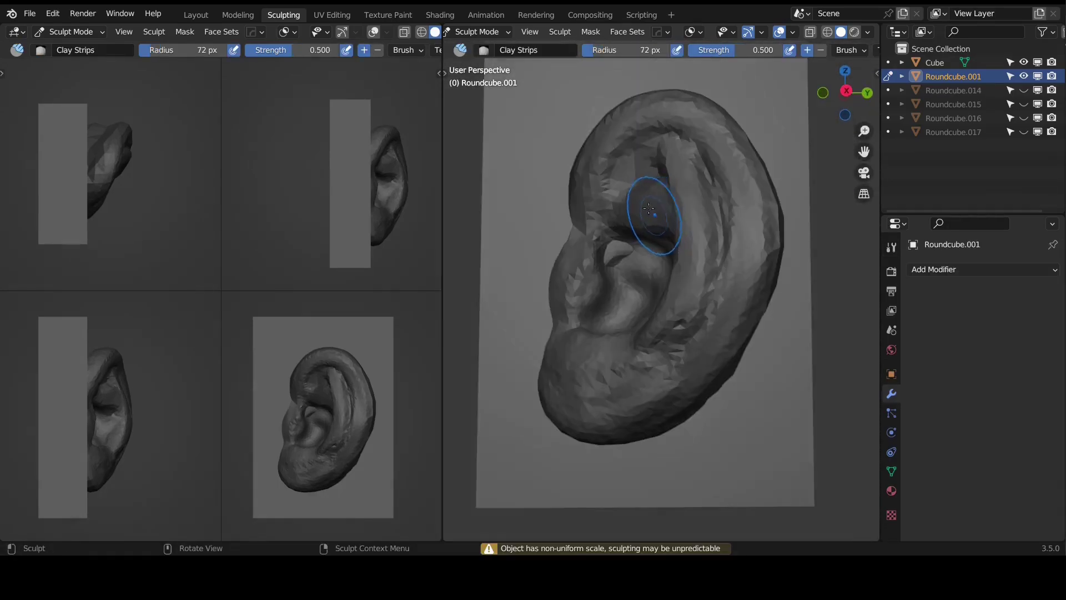
- Add volume along the upper and outer rim with the Clay Strips brush at a 72 px radius
middle_drag(646, 204, 646, 137)
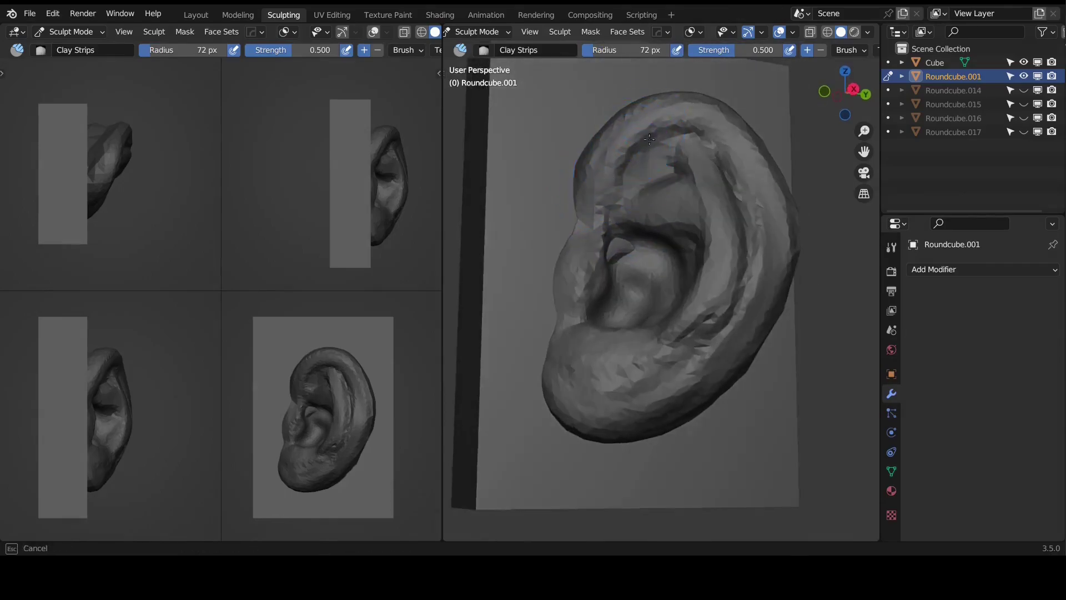
middle_drag(608, 167, 618, 176)
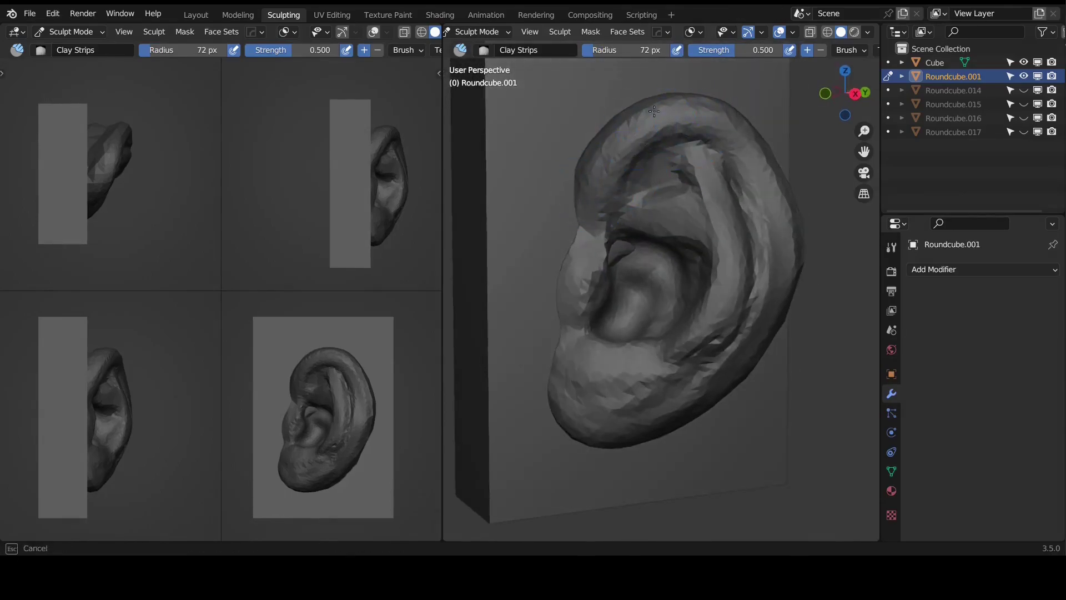
mouse_move(714, 119)
middle_down()
mouse_move(743, 257)
mouse_move(723, 131)
middle_up()
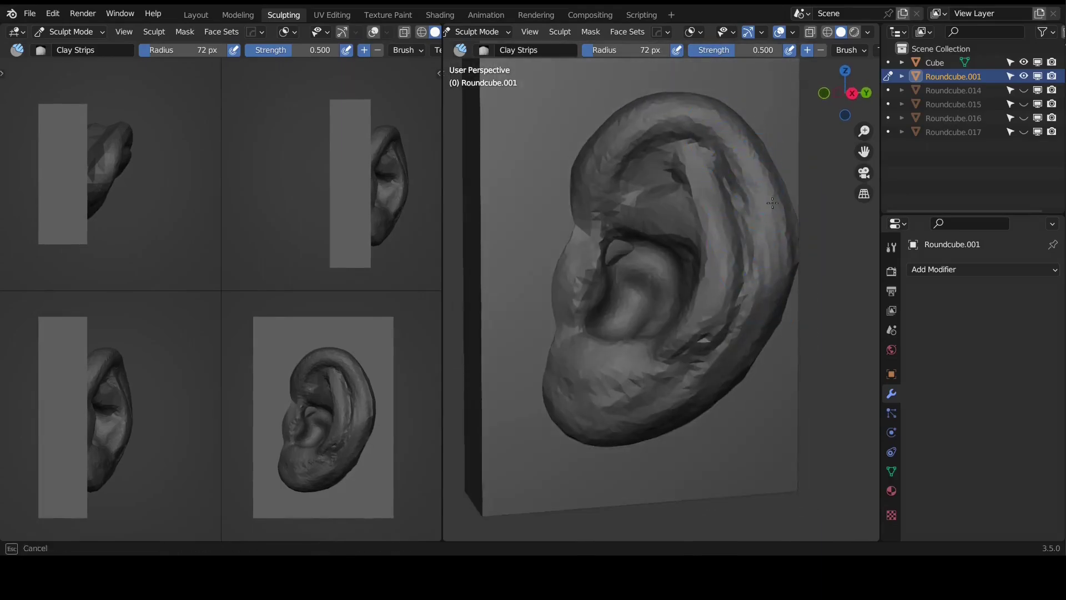
mouse_move(772, 235)
mouse_down()
mouse_move(757, 148)
mouse_move(607, 155)
mouse_up()
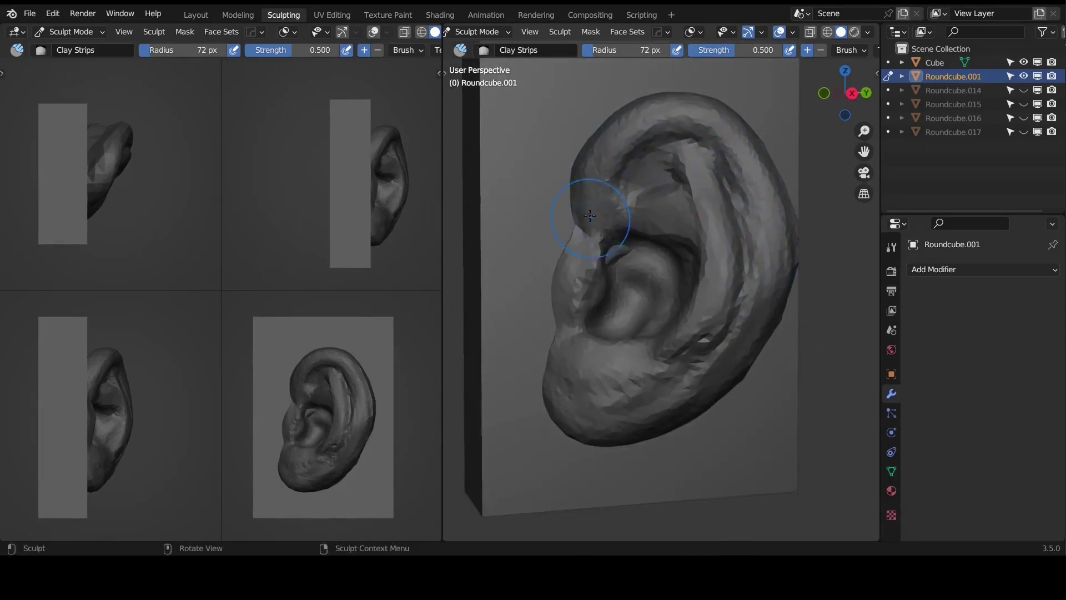
- Build a ridge with Clay Strips from the front end of the rim across the concha, resizing the brush for it
middle_drag(618, 250, 626, 244)
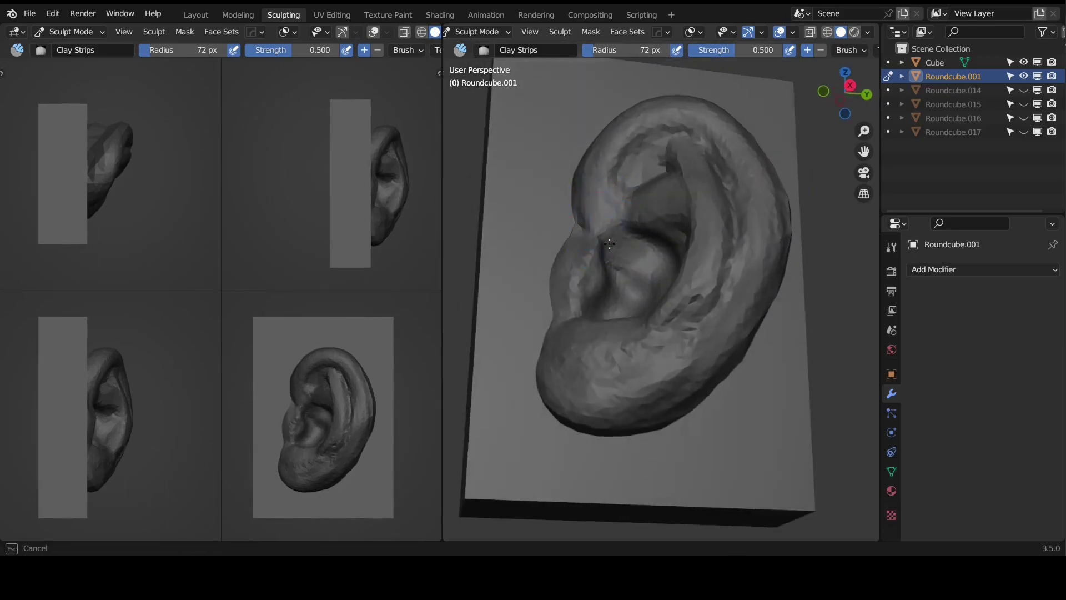
drag(609, 243, 628, 251)
middle_drag(630, 253, 656, 255)
key(f)
click(640, 250)
drag(640, 250, 646, 254)
mouse_move(673, 271)
middle_down()
mouse_move(646, 244)
mouse_move(651, 255)
mouse_move(617, 267)
mouse_move(611, 236)
middle_up()
- Switch to the Crease brush and define the junction of the rim, ridge and tragus, enlarging the radius to 56 px
key(shift+c)
key(f)
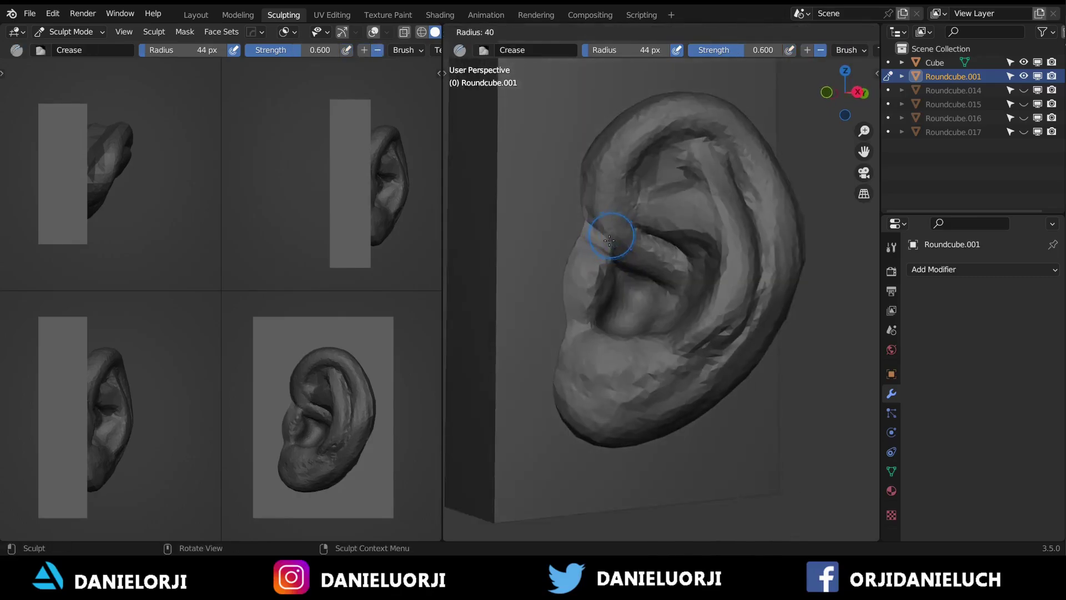
click(594, 235)
middle_drag(597, 237, 617, 280)
key(f)
click(609, 271)
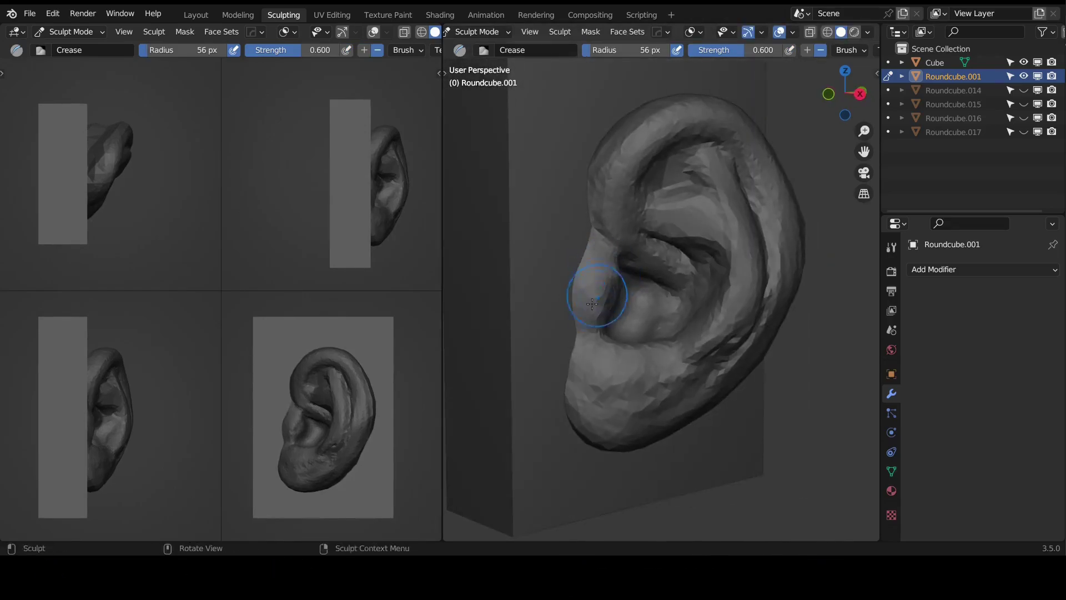
- Set the Crease brush radius to 65 px and blend the notch between the tragus and the front end of the rim
mouse_move(590, 298)
middle_down()
mouse_move(563, 364)
mouse_move(593, 346)
mouse_move(580, 334)
mouse_move(588, 239)
middle_up()
key(f)
click(569, 332)
key(f)
click(609, 250)
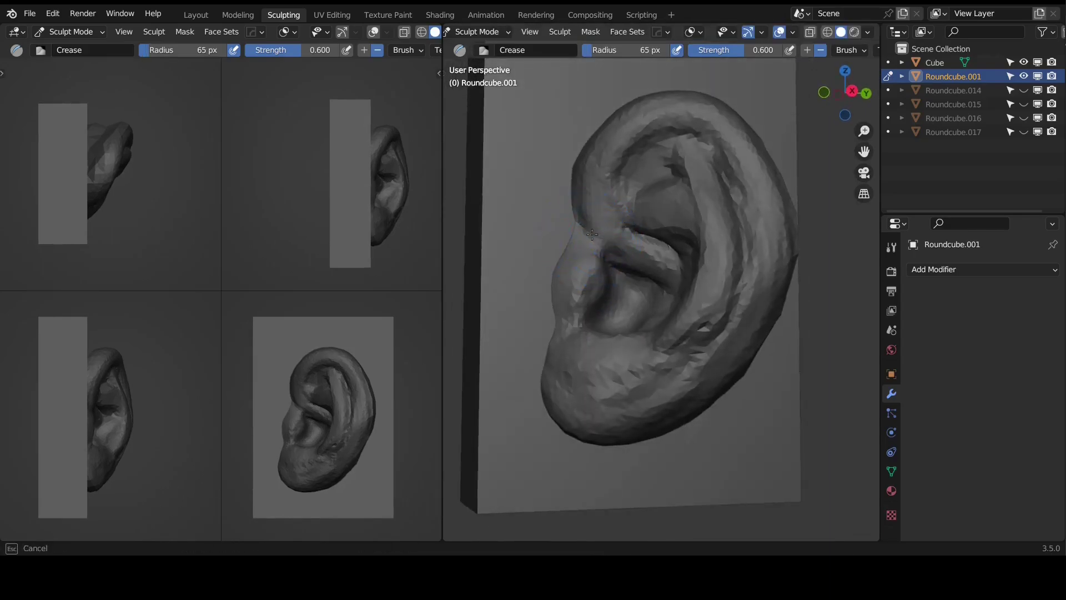
mouse_move(602, 241)
middle_down()
mouse_move(638, 240)
mouse_move(663, 183)
mouse_move(630, 194)
middle_up()
- Set the Crease brush radius to 42 px and deepen the rim's inner edge and the upper edge of the concha ridge
key(f)
click(627, 188)
drag(631, 195, 635, 162)
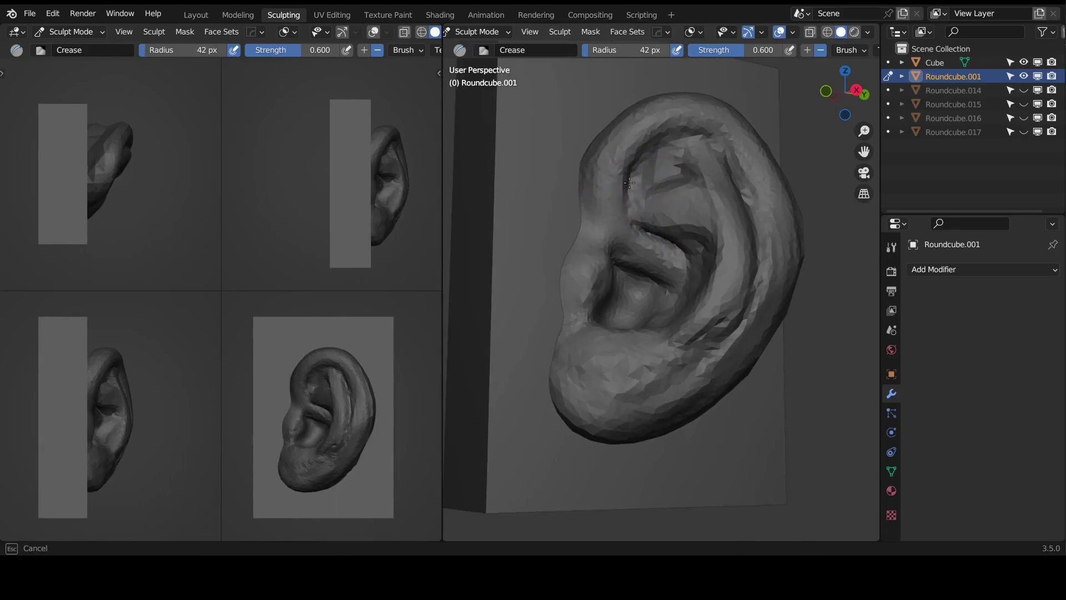
drag(663, 235, 620, 182)
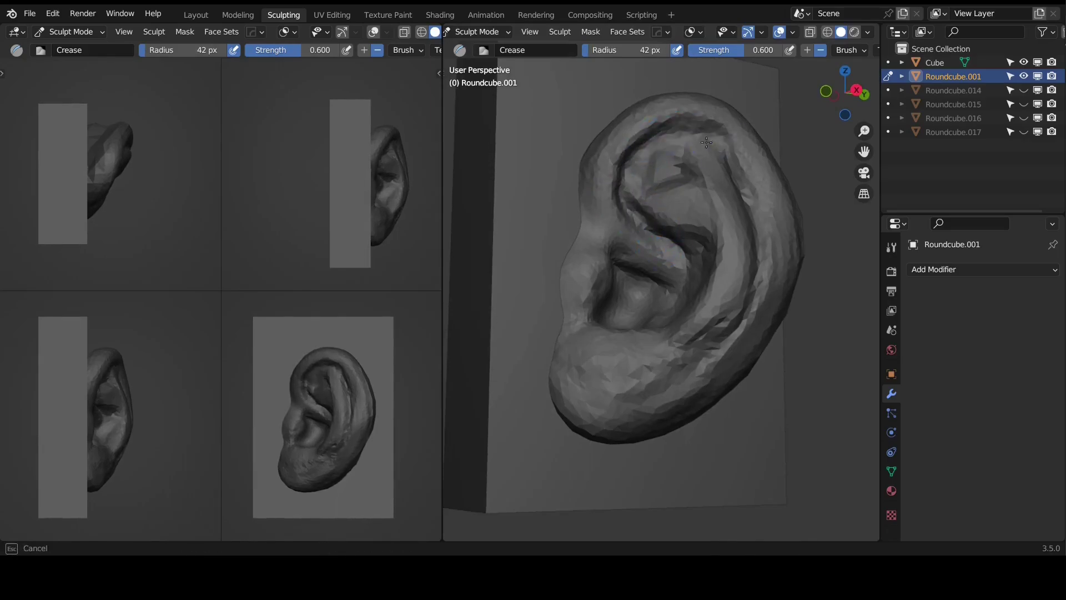
- Crease the groove between the rim and the antihelix from the top of the ear down towards the lobe
drag(702, 141, 742, 173)
middle_drag(728, 141, 708, 148)
drag(747, 224, 675, 380)
middle_drag(701, 351, 673, 333)
- Switch to the Grab brush, set its radius to 207 px and reshape the antihelix and outer rim
key(g)
key(f)
click(765, 289)
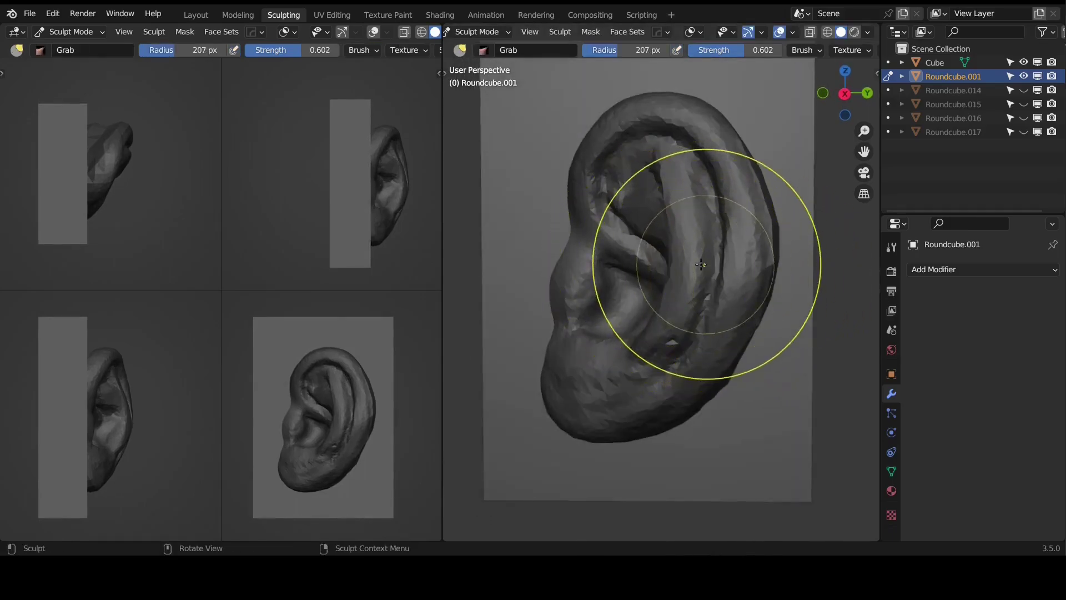
mouse_move(714, 238)
middle_down()
mouse_move(609, 223)
mouse_move(711, 222)
mouse_move(637, 216)
middle_up()
drag(637, 216, 656, 205)
mouse_move(683, 227)
middle_down()
mouse_move(685, 238)
mouse_move(733, 233)
mouse_move(714, 241)
middle_up()
- Tighten the outer rim and its groove from several angles with the Pinch/Magnify brush at a 207 px radius
key(p)
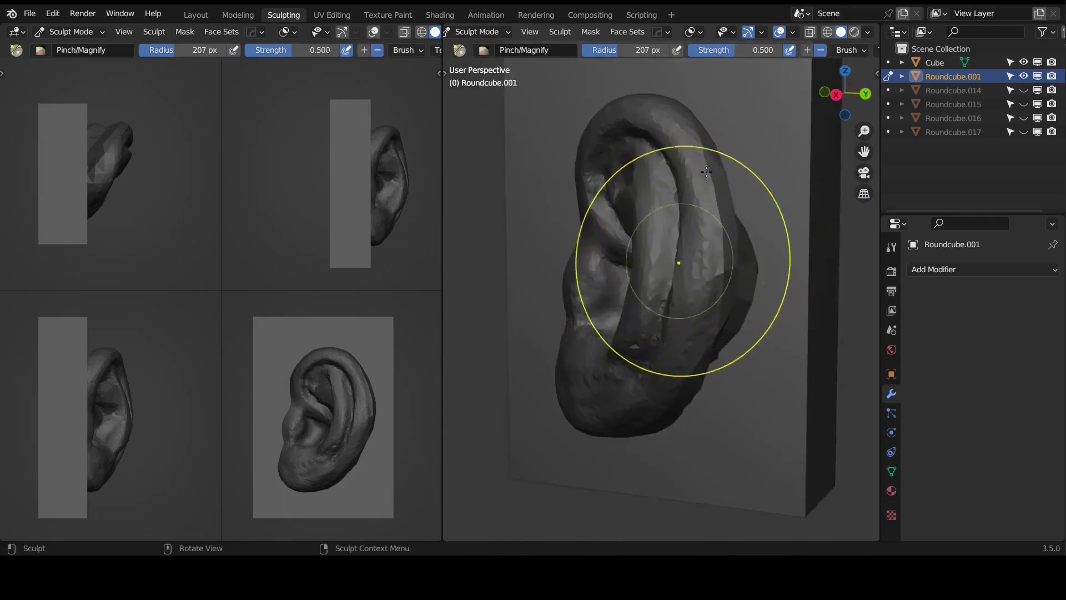
middle_drag(682, 207, 676, 275)
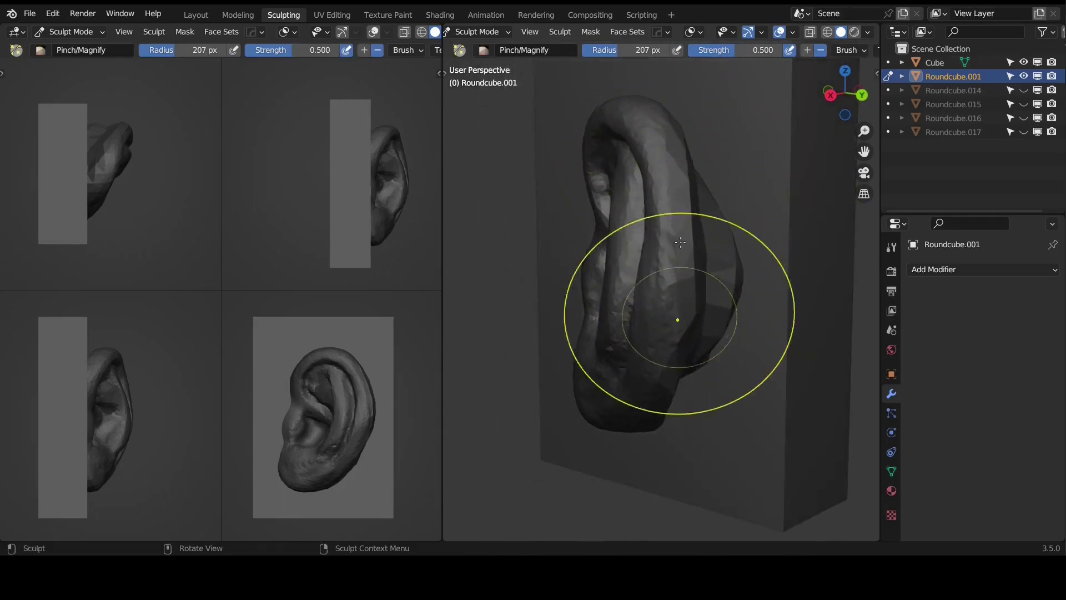
middle_drag(681, 231, 679, 345)
mouse_move(722, 254)
middle_down()
mouse_move(721, 178)
mouse_move(708, 203)
mouse_move(718, 275)
middle_up()
mouse_move(753, 148)
middle_down()
mouse_move(757, 230)
mouse_move(690, 226)
mouse_move(727, 209)
middle_up()
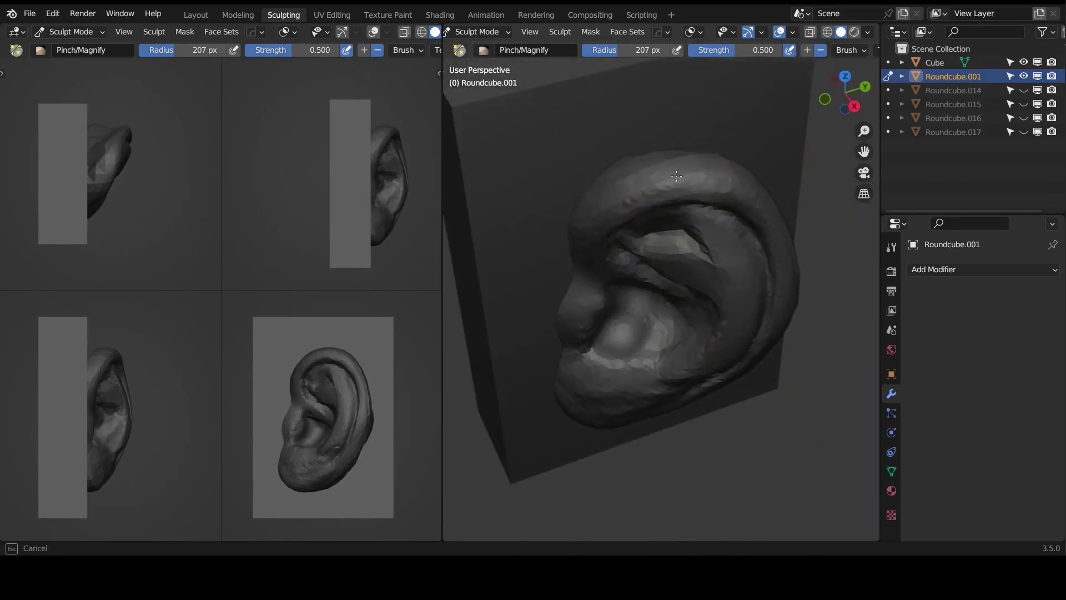
mouse_move(661, 183)
middle_down()
mouse_move(611, 207)
mouse_move(642, 178)
mouse_move(614, 178)
mouse_move(692, 150)
middle_up()
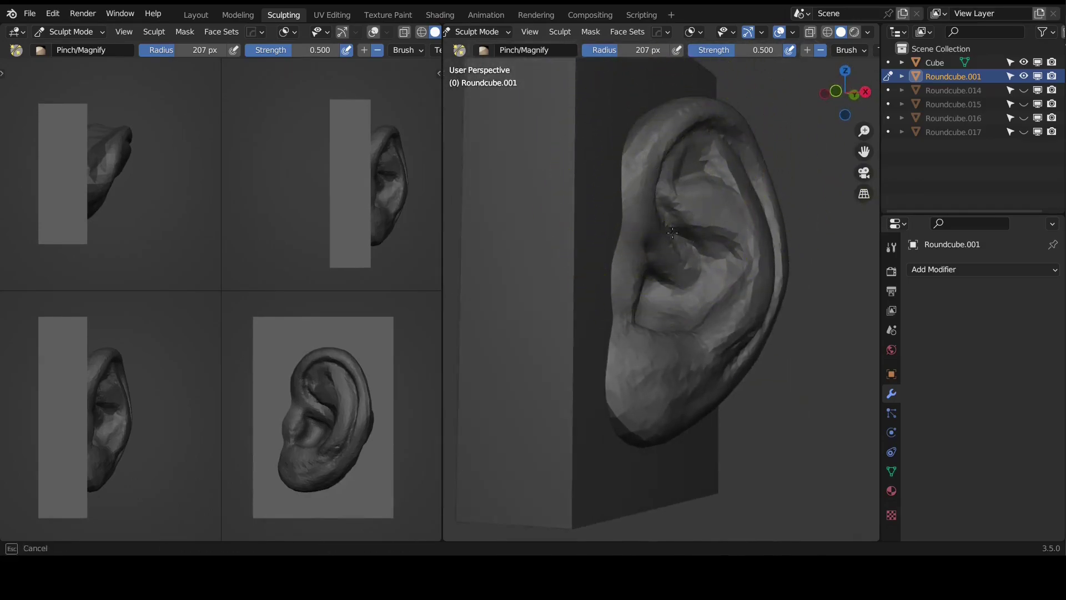
middle_drag(675, 233, 660, 219)
- Switch to the Grab brush, set its radius to 116 px and reshape the rim and back of the ear
key(g)
key(f)
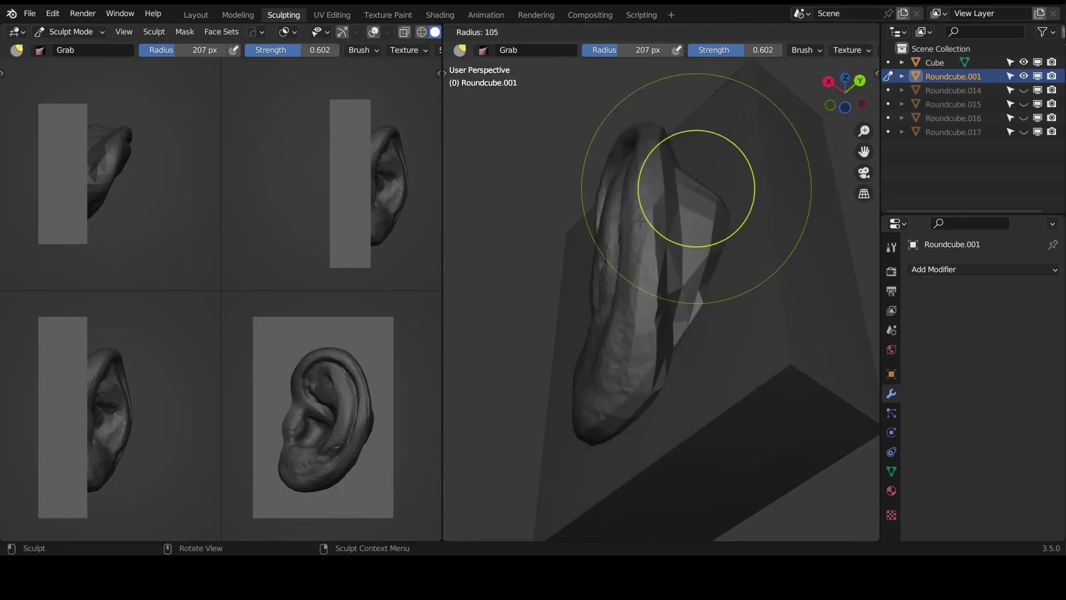
click(639, 221)
middle_drag(640, 221, 648, 187)
key(f)
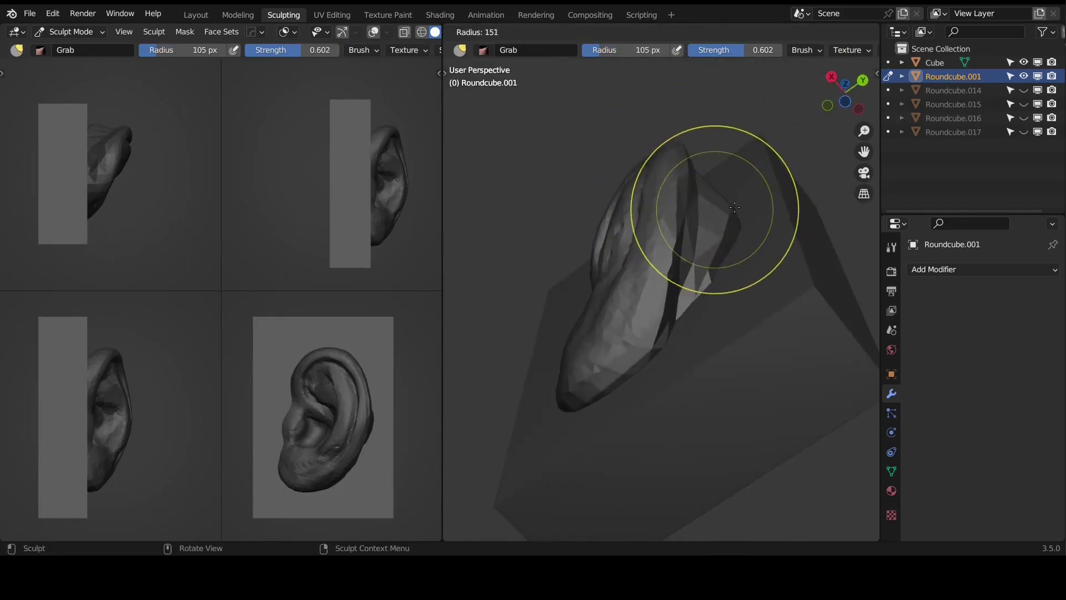
click(720, 215)
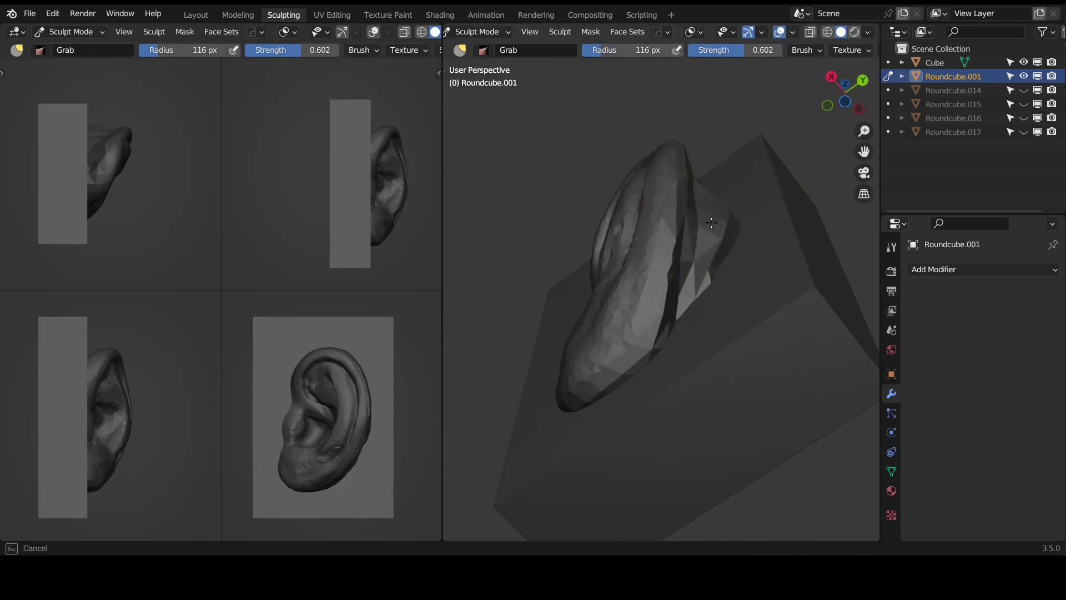
mouse_move(724, 252)
middle_down()
mouse_move(707, 312)
mouse_move(737, 263)
mouse_move(756, 269)
mouse_move(714, 340)
mouse_move(721, 326)
mouse_move(701, 330)
mouse_move(697, 228)
middle_up()
mouse_move(550, 361)
middle_down()
mouse_move(578, 329)
mouse_move(737, 226)
mouse_move(642, 309)
mouse_move(649, 341)
mouse_move(700, 404)
mouse_move(731, 310)
middle_up()
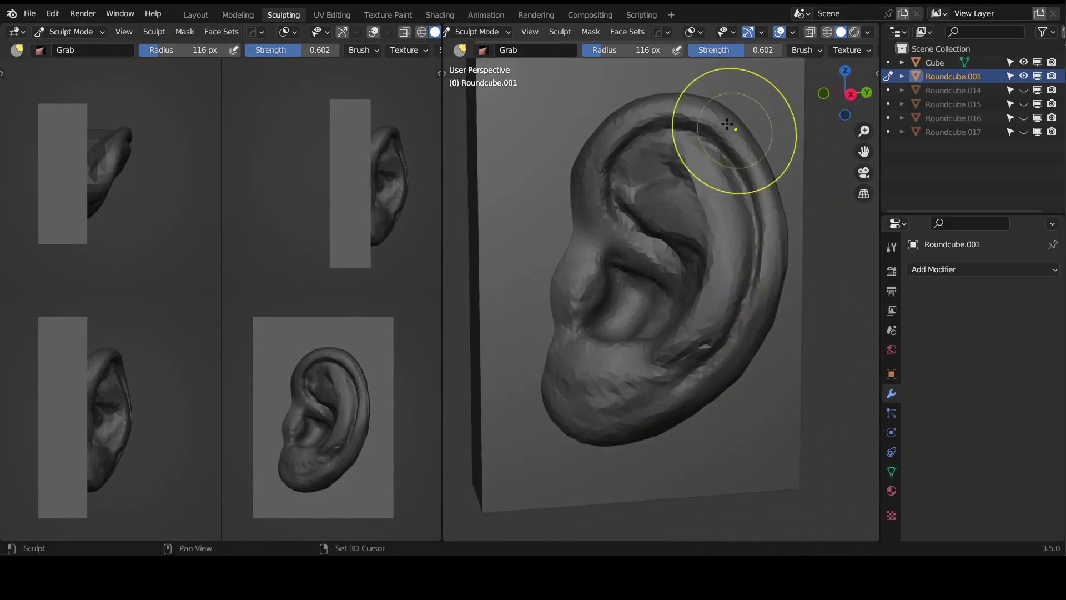
- Set the Grab brush radius to 138 px and adjust the upper hollow and the front of the rim
mouse_move(638, 226)
middle_down()
mouse_move(734, 194)
mouse_move(699, 195)
mouse_move(677, 210)
mouse_move(704, 204)
mouse_move(691, 172)
mouse_move(677, 193)
mouse_move(694, 174)
middle_up()
key(f)
click(701, 205)
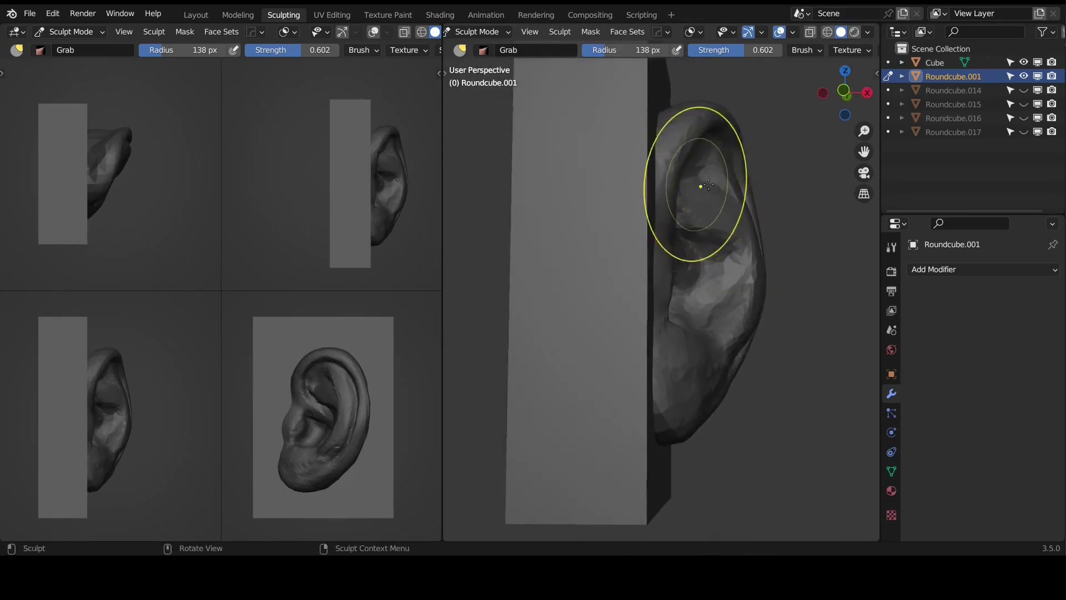
mouse_move(704, 190)
middle_down()
mouse_move(705, 172)
mouse_move(700, 197)
mouse_move(640, 222)
mouse_move(619, 203)
middle_up()
mouse_move(607, 245)
middle_down()
mouse_move(679, 221)
mouse_move(692, 238)
mouse_move(692, 220)
middle_up()
- Switch to Clay Strips, set the radius to 35 px and refine the ridge crossing the concha and the hollow above it
key(c)
key(f)
click(632, 226)
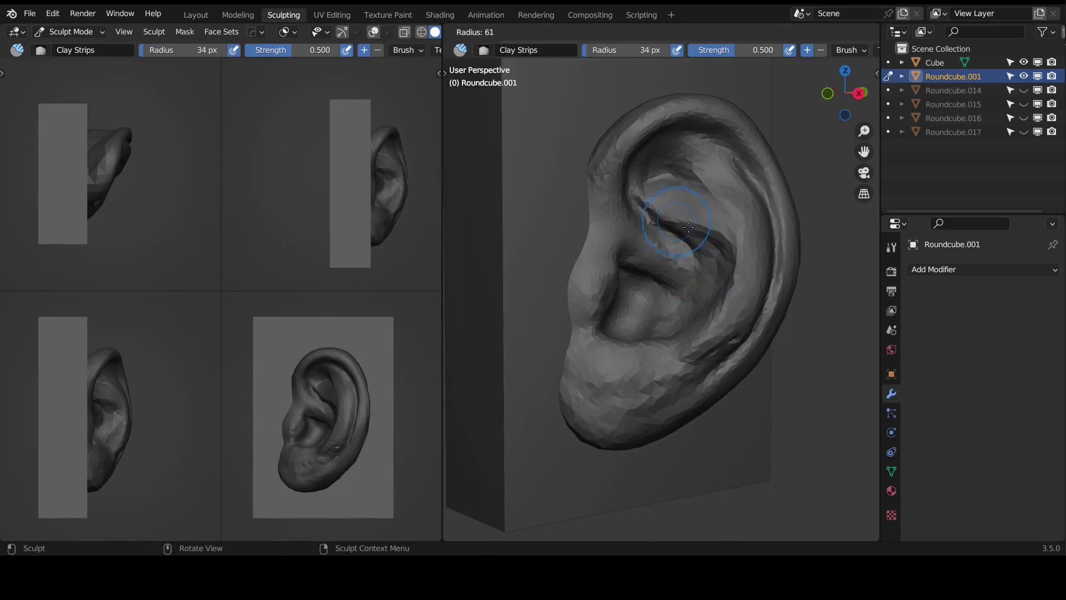
click(685, 229)
click(670, 227)
mouse_move(669, 227)
middle_down()
mouse_move(681, 218)
mouse_move(697, 232)
middle_up()
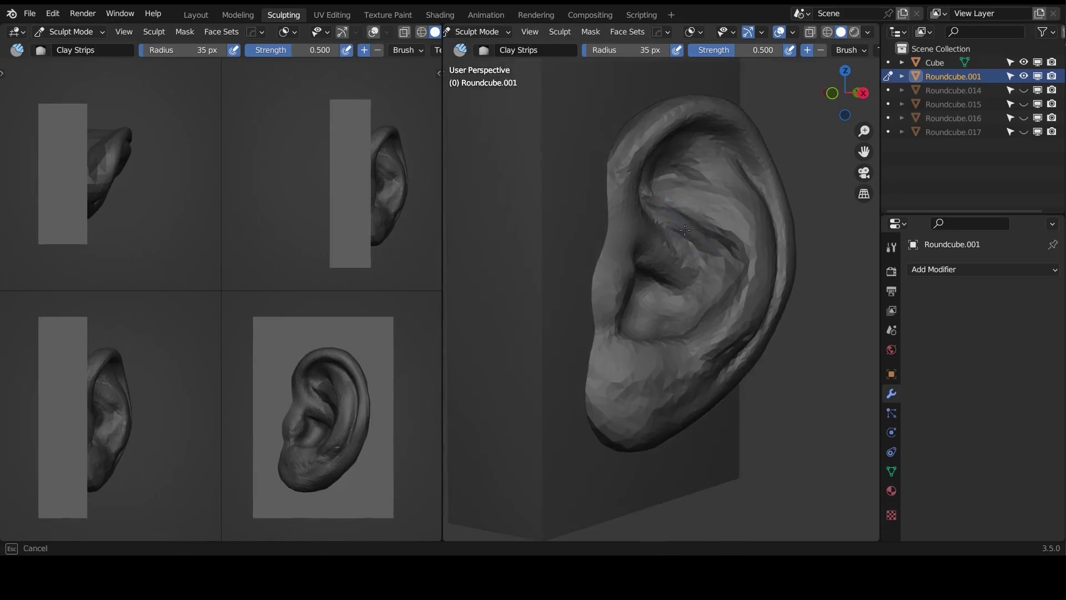
- Set the Clay Strips brush radius to 55 px and thicken the ridge where it joins the front of the rim
mouse_move(696, 274)
middle_down()
mouse_move(679, 227)
mouse_move(714, 282)
mouse_move(705, 286)
mouse_move(685, 253)
mouse_move(633, 249)
mouse_move(618, 267)
middle_up()
click(707, 284)
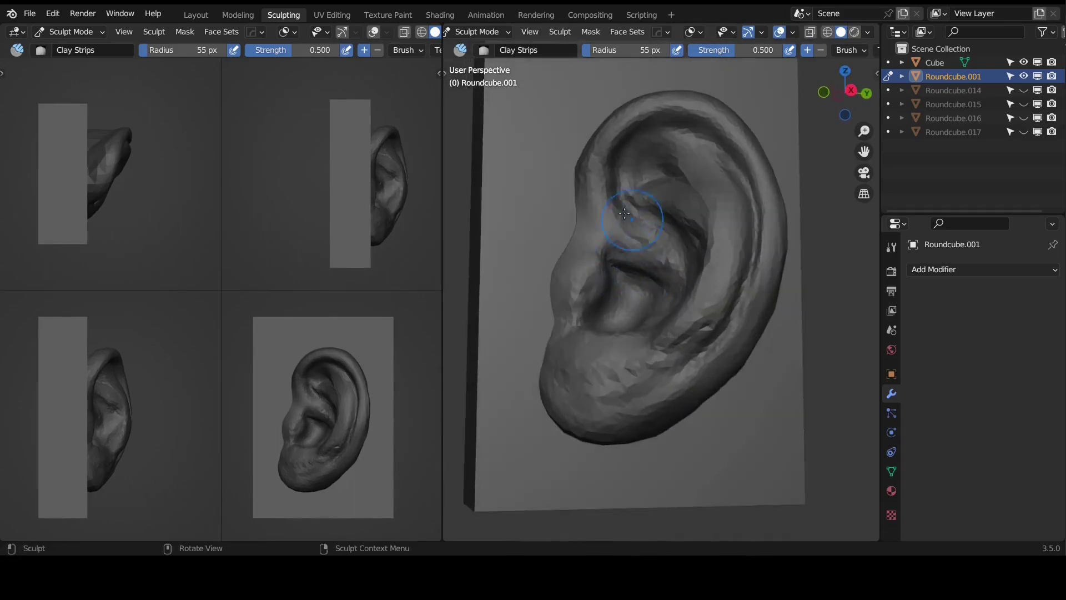
middle_drag(625, 214, 606, 167)
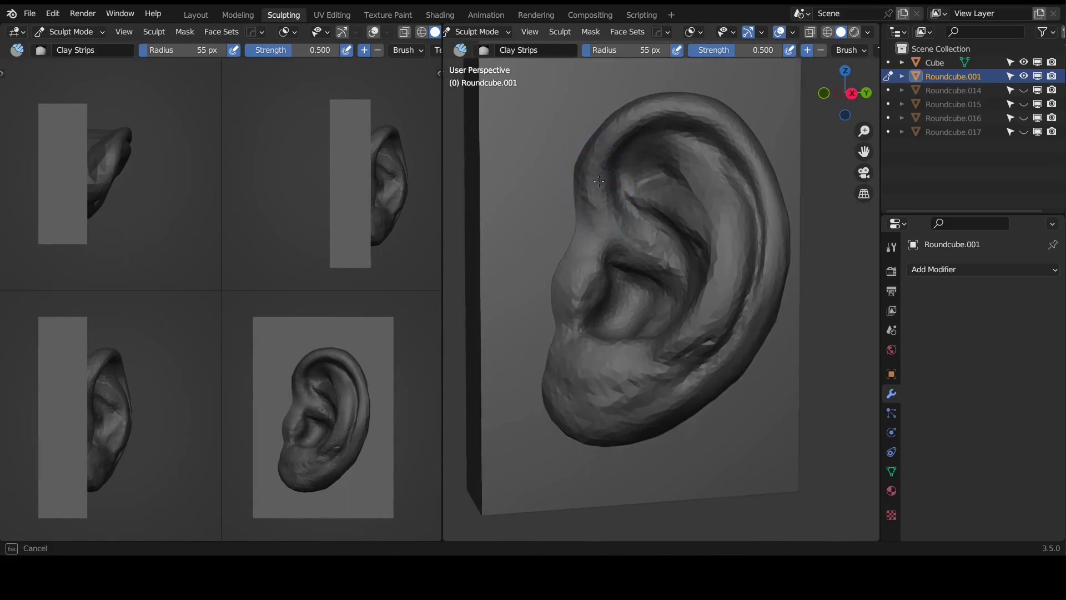
- Set the Clay Strips radius to 85 px and build up the faceted back surface of the ear behind the rim
mouse_move(606, 245)
middle_down()
mouse_move(665, 307)
mouse_move(714, 264)
middle_up()
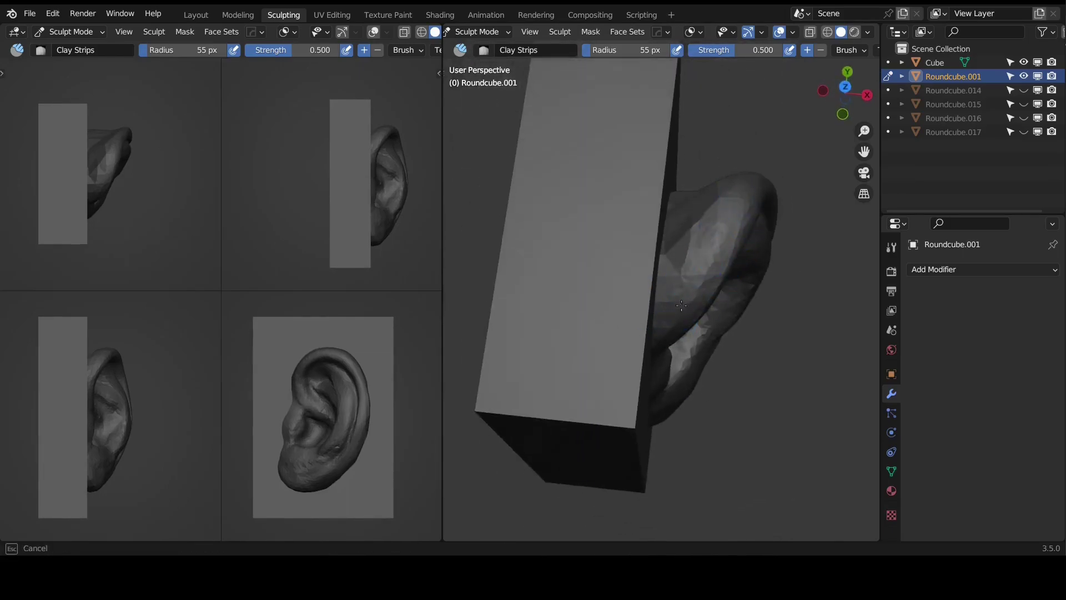
middle_drag(719, 240, 735, 255)
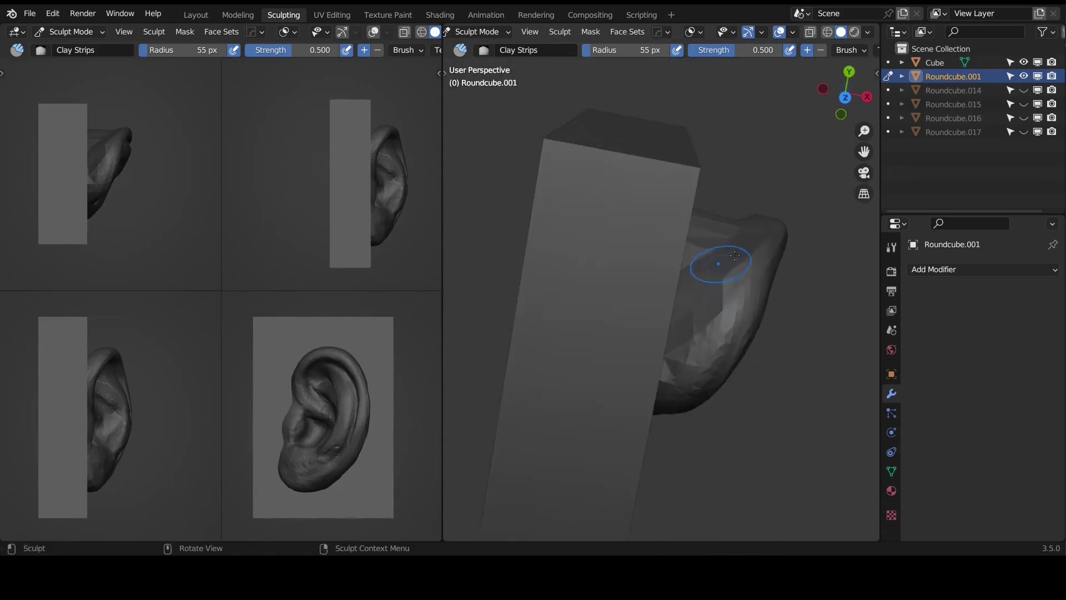
middle_drag(701, 361, 668, 111)
middle_drag(737, 204, 609, 205)
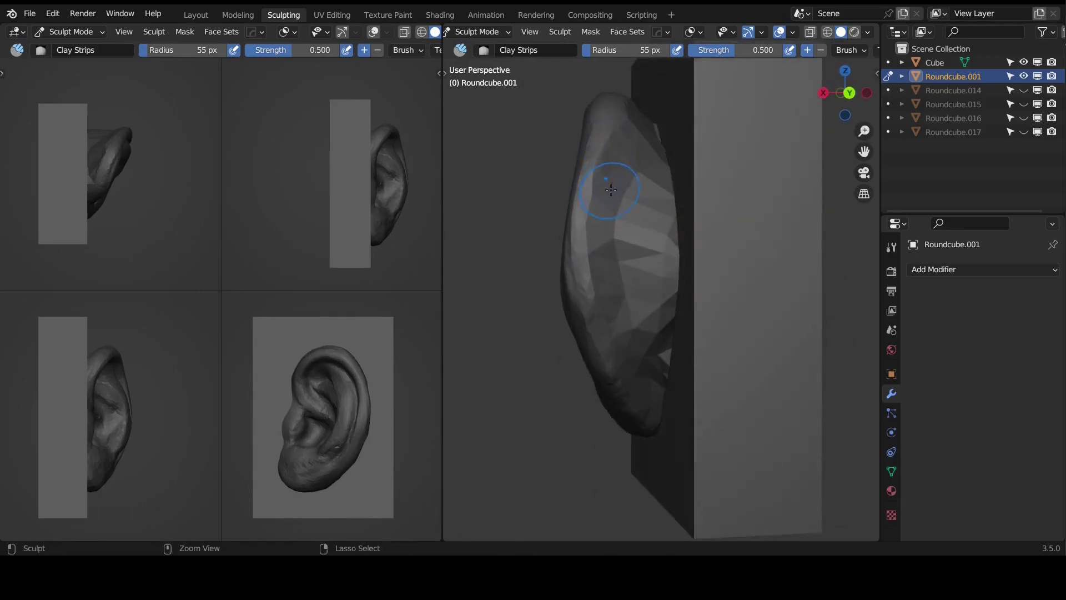
key(f)
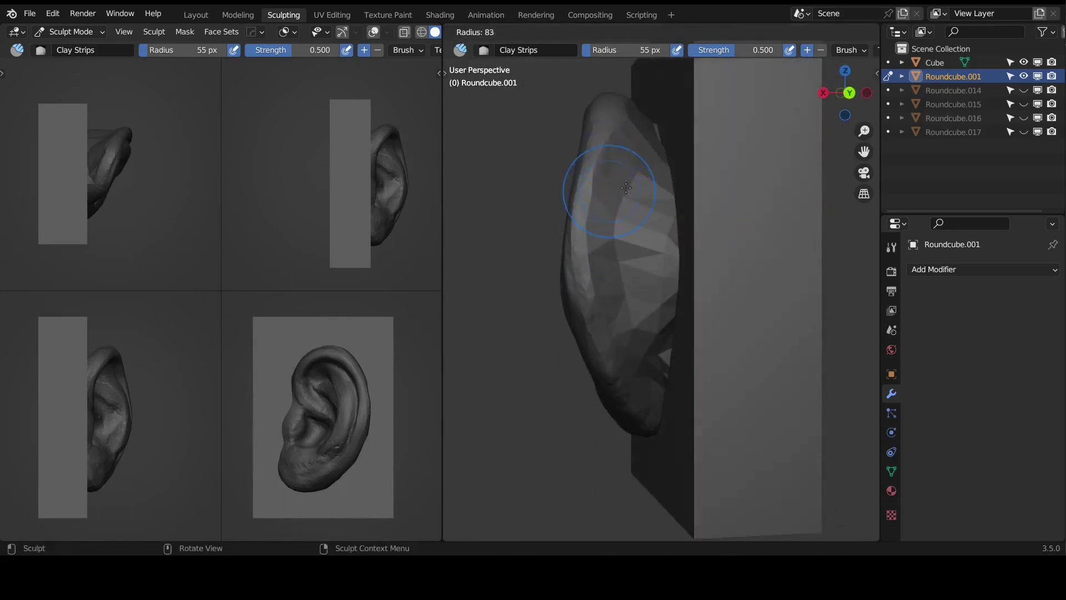
click(626, 187)
middle_drag(611, 189, 587, 289)
middle_drag(585, 252, 615, 172)
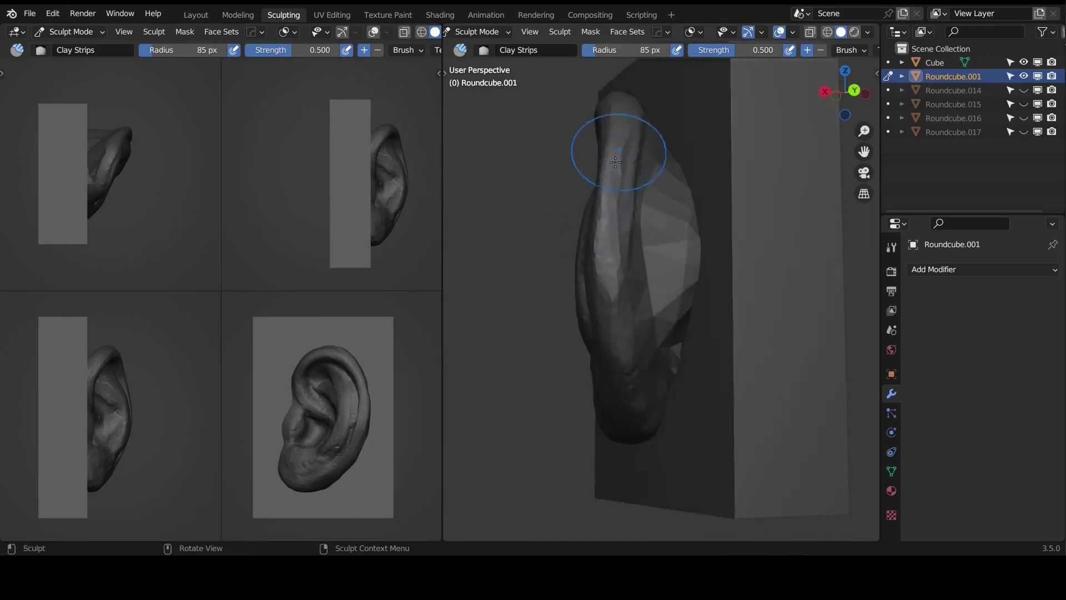
mouse_move(617, 310)
middle_down()
mouse_move(660, 199)
mouse_move(659, 144)
middle_up()
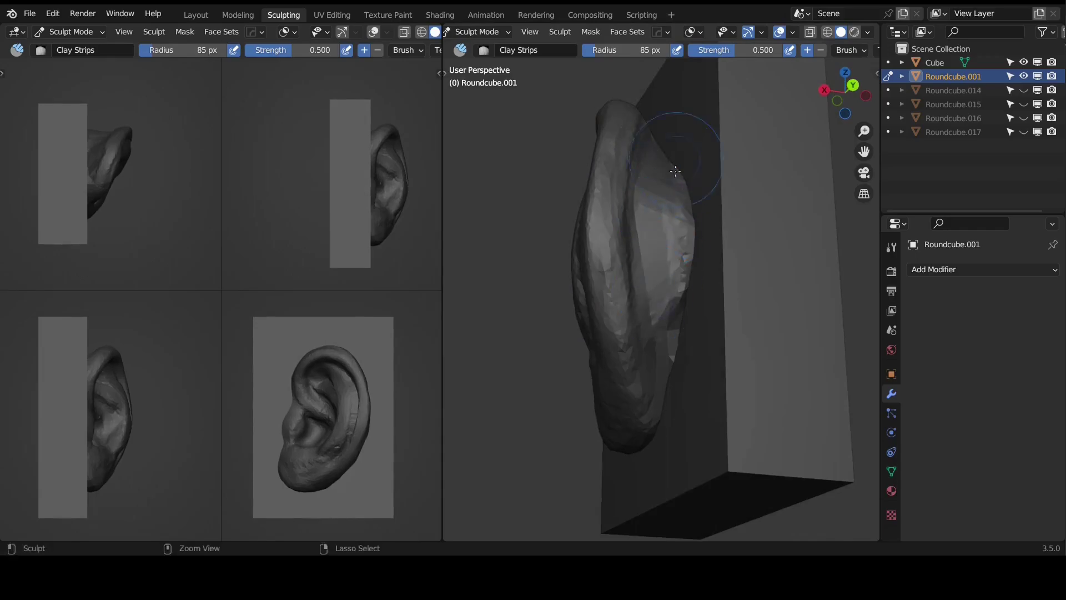
mouse_move(674, 182)
middle_down()
mouse_move(655, 202)
mouse_move(632, 204)
middle_up()
- Switch to the Crease brush, set its radius to 84 px and deepen the groove between the rim and the back of the ear
key(shift+c)
key(f)
click(633, 173)
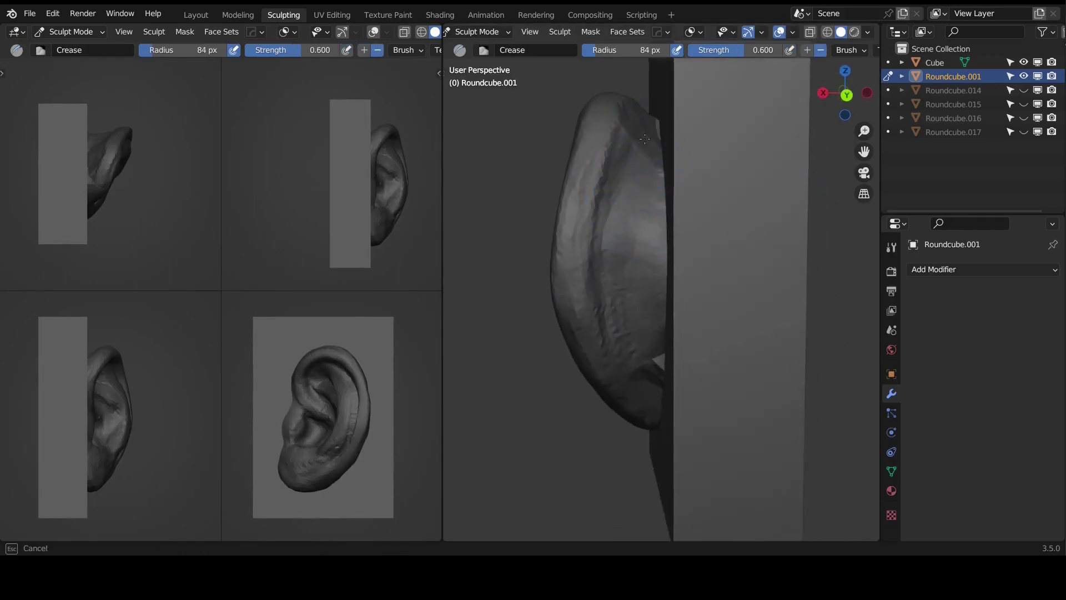
drag(641, 148, 642, 159)
drag(629, 231, 630, 340)
mouse_move(631, 341)
middle_down()
mouse_move(678, 357)
mouse_move(690, 233)
middle_up()
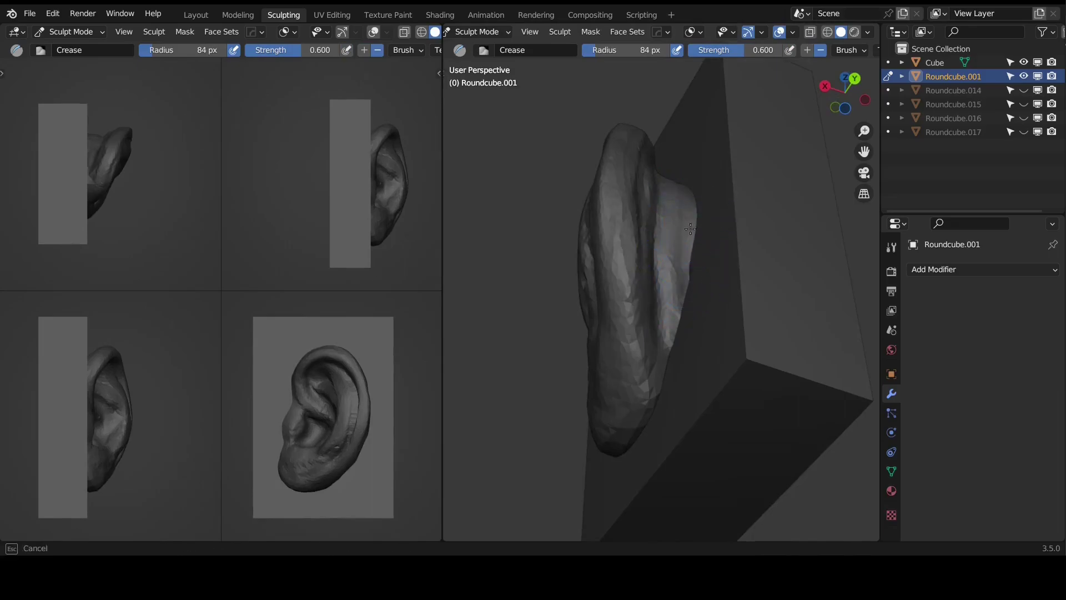
middle_drag(689, 194, 697, 216)
mouse_move(695, 217)
mouse_down()
mouse_move(682, 333)
mouse_move(693, 319)
mouse_move(680, 342)
mouse_up()
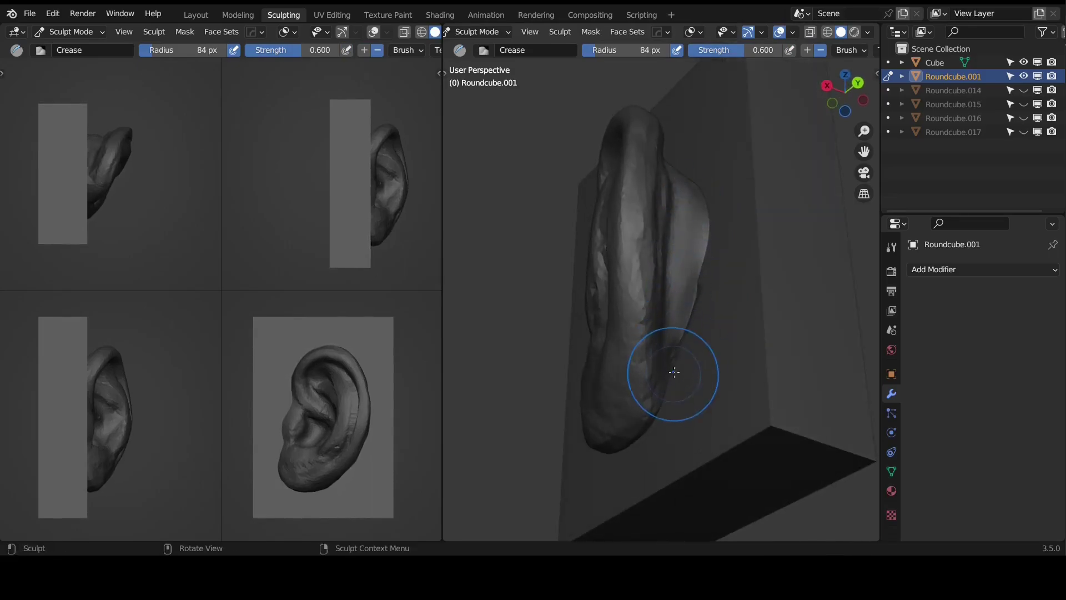
middle_drag(673, 373, 677, 340)
mouse_move(664, 392)
middle_down()
mouse_move(631, 423)
mouse_move(638, 385)
mouse_move(588, 209)
mouse_move(552, 254)
mouse_move(669, 374)
mouse_move(637, 414)
mouse_move(662, 343)
mouse_move(655, 336)
middle_up()
- Switch to the Grab brush, set its radius to 141 px and reshape the tragus and the front edge of the ear
key(g)
key(f)
click(647, 409)
key(f)
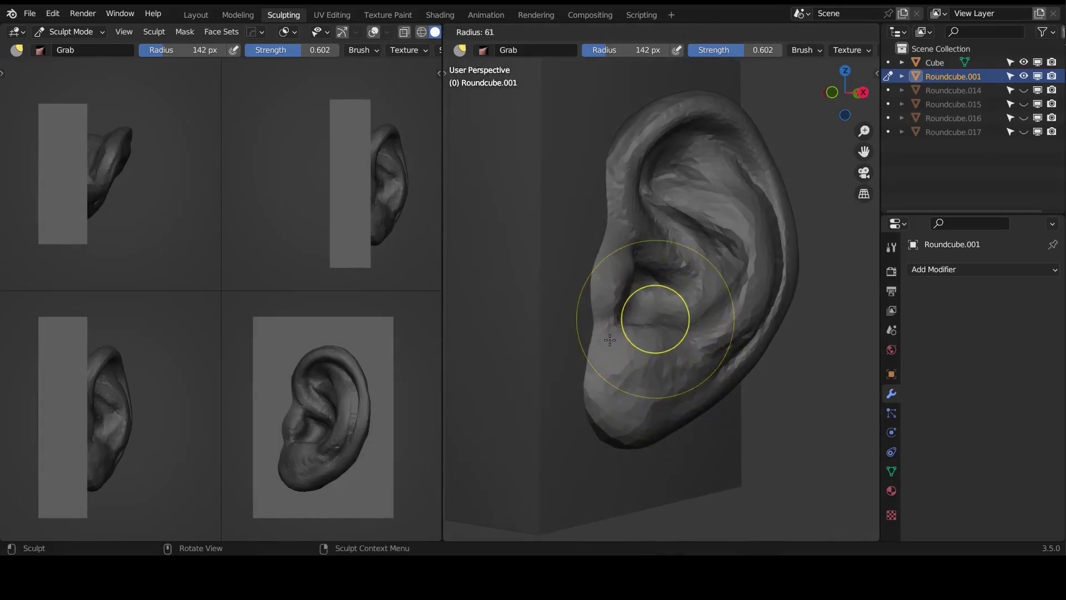
click(622, 334)
key(f)
click(650, 345)
mouse_move(624, 338)
middle_down()
mouse_move(624, 357)
mouse_move(581, 367)
middle_up()
middle_drag(713, 347, 672, 411)
drag(574, 333, 562, 335)
mouse_move(561, 335)
middle_down()
mouse_move(572, 244)
mouse_move(603, 263)
mouse_move(623, 207)
mouse_move(607, 215)
middle_up()
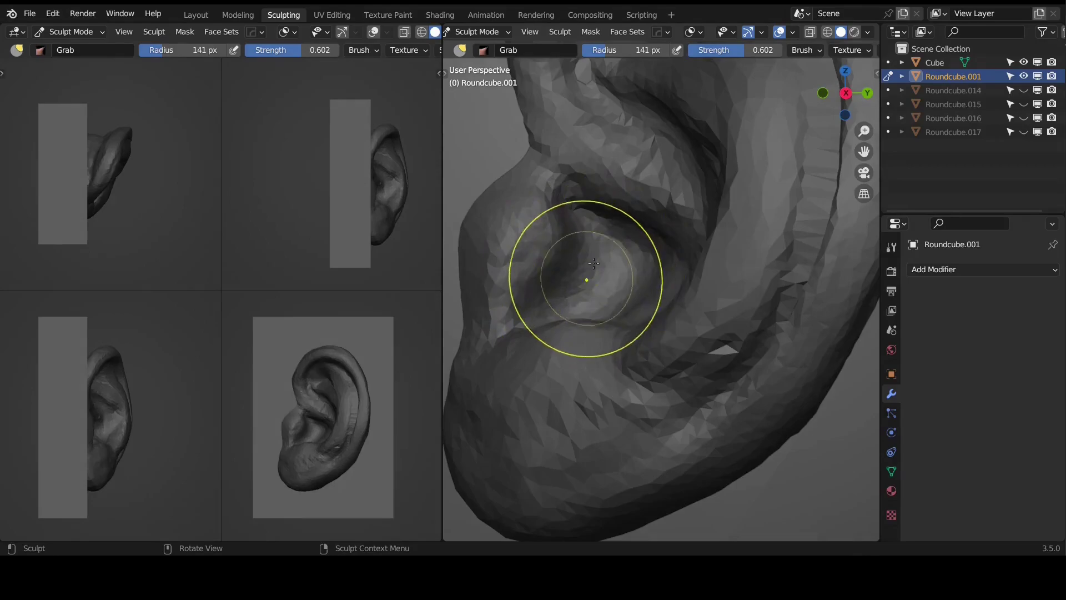
- Hollow out the ear canal behind the tragus with the Draw brush at 45 px, and enlarge the brush radius to 104 px
key(f)
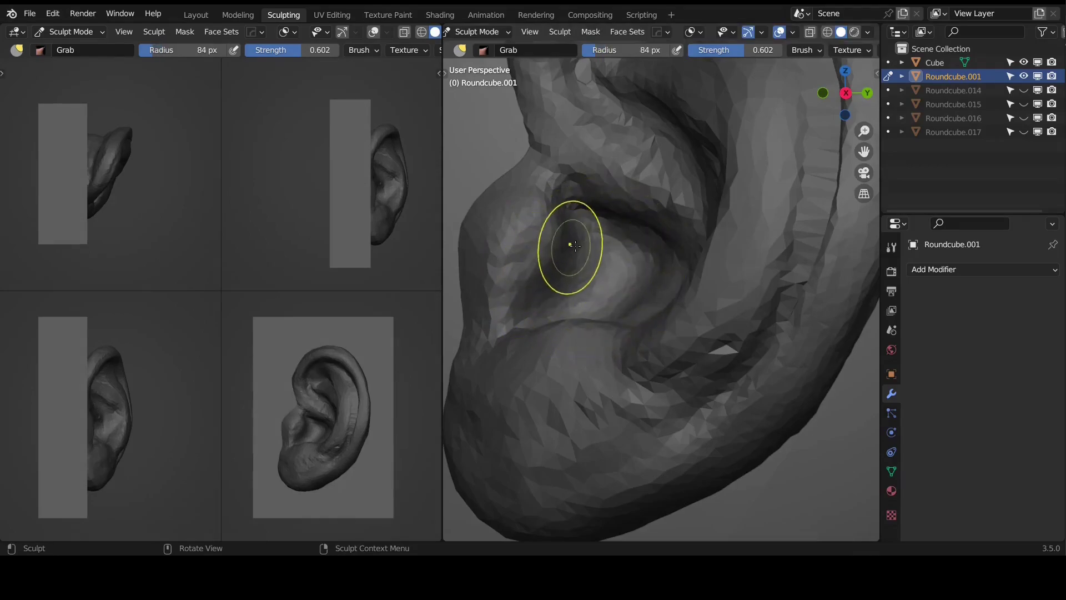
click(567, 248)
key(shift+c)
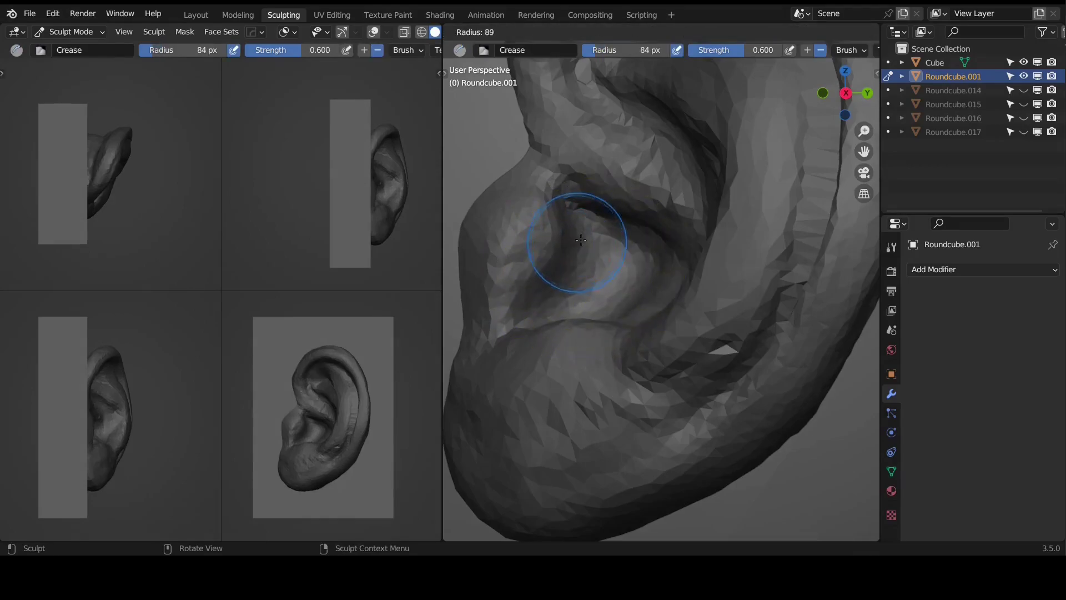
click(556, 250)
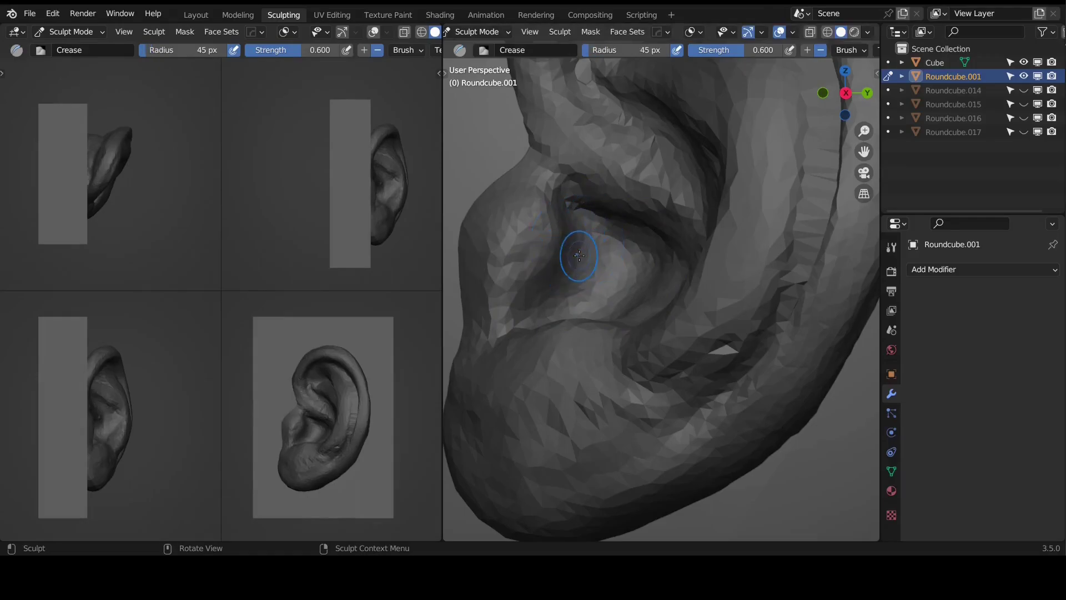
key(x)
drag(581, 233, 577, 269)
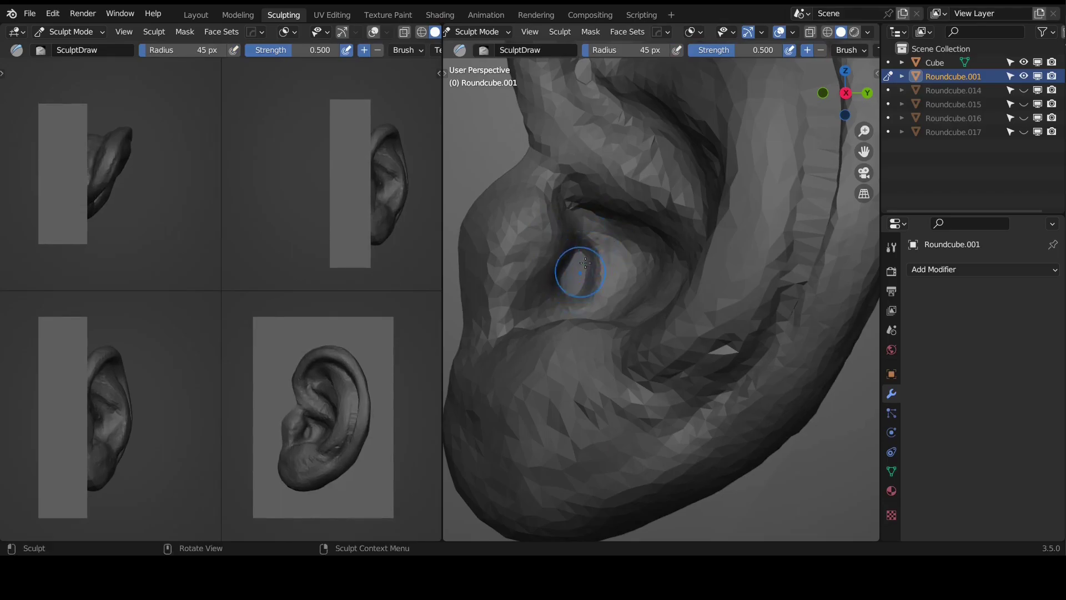
key(f)
click(638, 272)
alt+drag(562, 280, 576, 278)
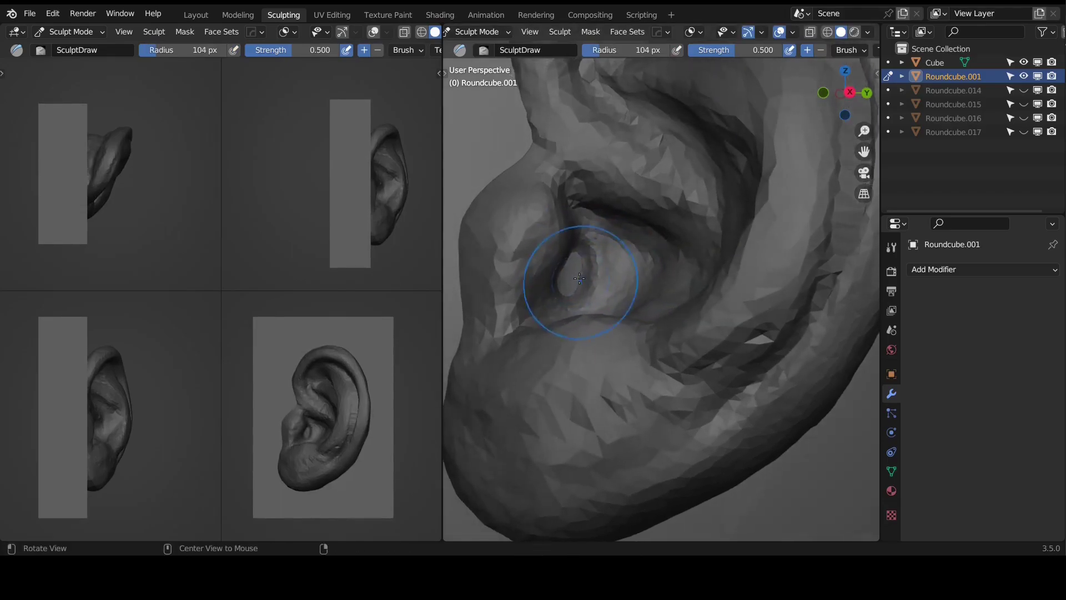
- Switch sculpting to the Cube block and push its surface inward at the ear canal with the 134 px Grab brush
key(alt+q)
key(g)
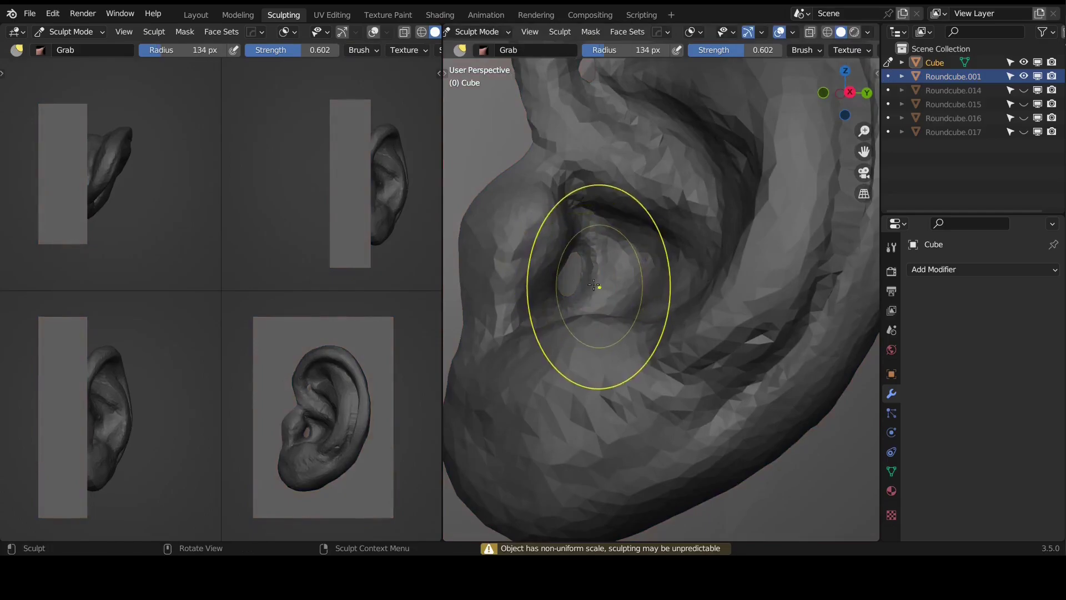
middle_drag(568, 278, 568, 289)
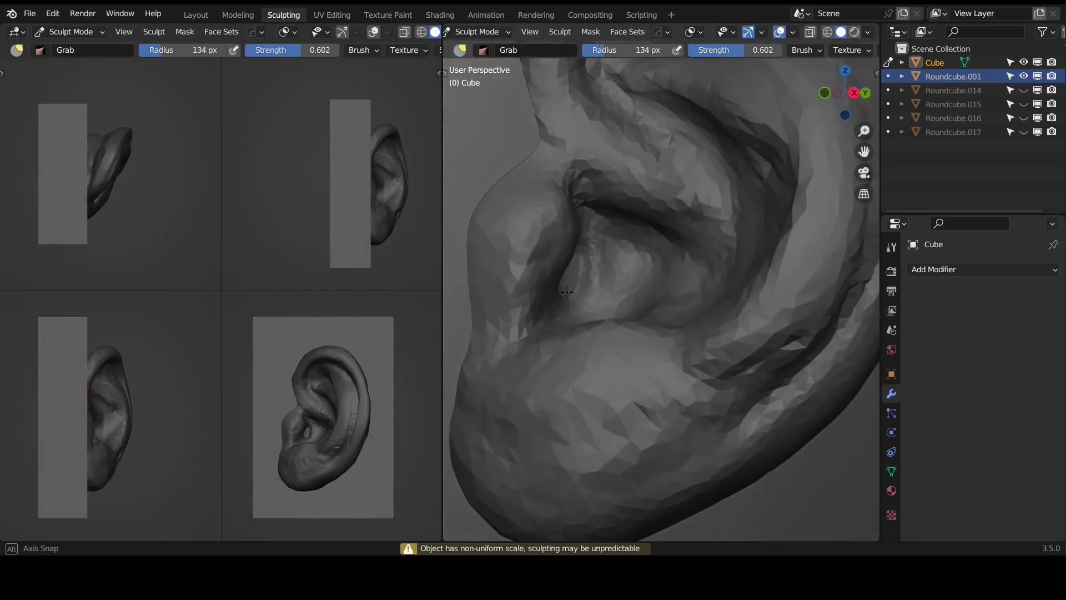
drag(568, 289, 560, 284)
drag(568, 284, 564, 281)
mouse_move(564, 286)
middle_down()
mouse_move(557, 291)
mouse_move(551, 274)
middle_up()
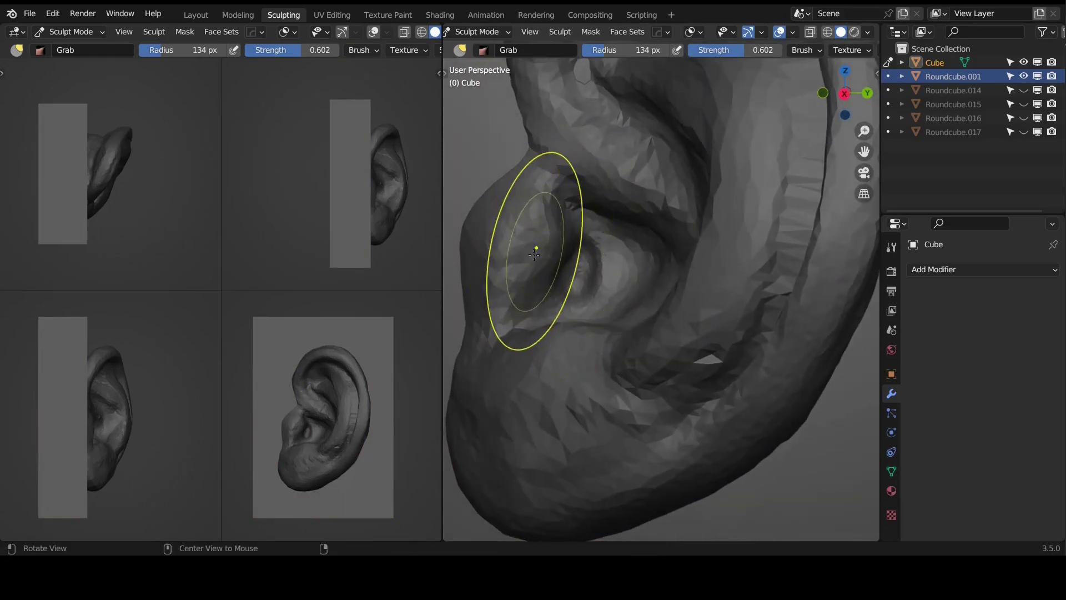
- Switch sculpting back to Roundcube.001 and shape the inside of the ear canal with the Clay brush at 46 px
key(alt+q)
key(f)
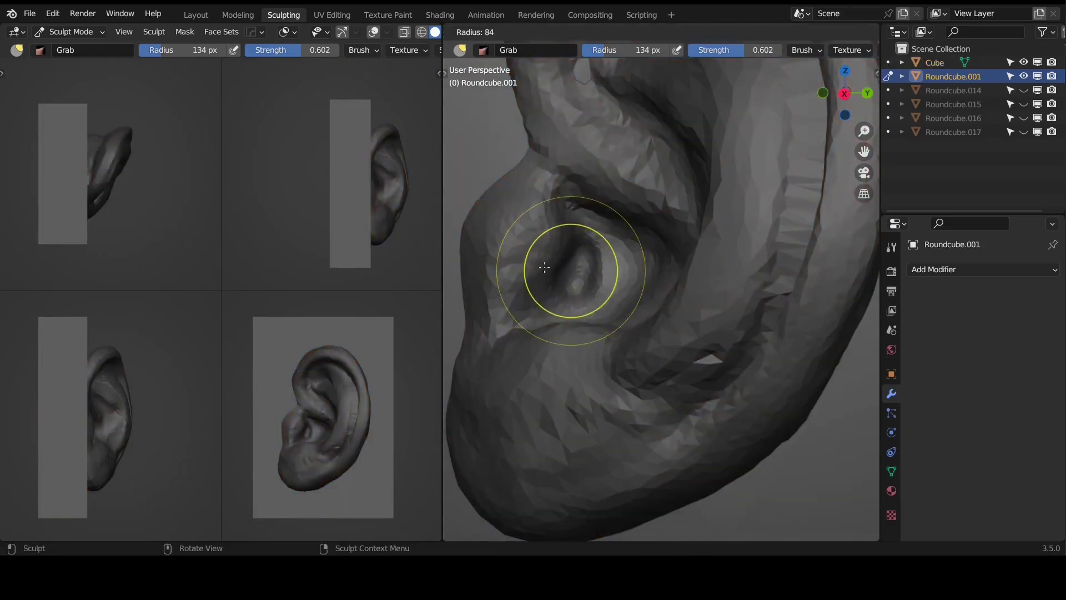
click(548, 270)
mouse_move(563, 254)
alt+mouse_down()
mouse_move(588, 269)
mouse_move(550, 276)
alt+mouse_up()
key(c)
key(f)
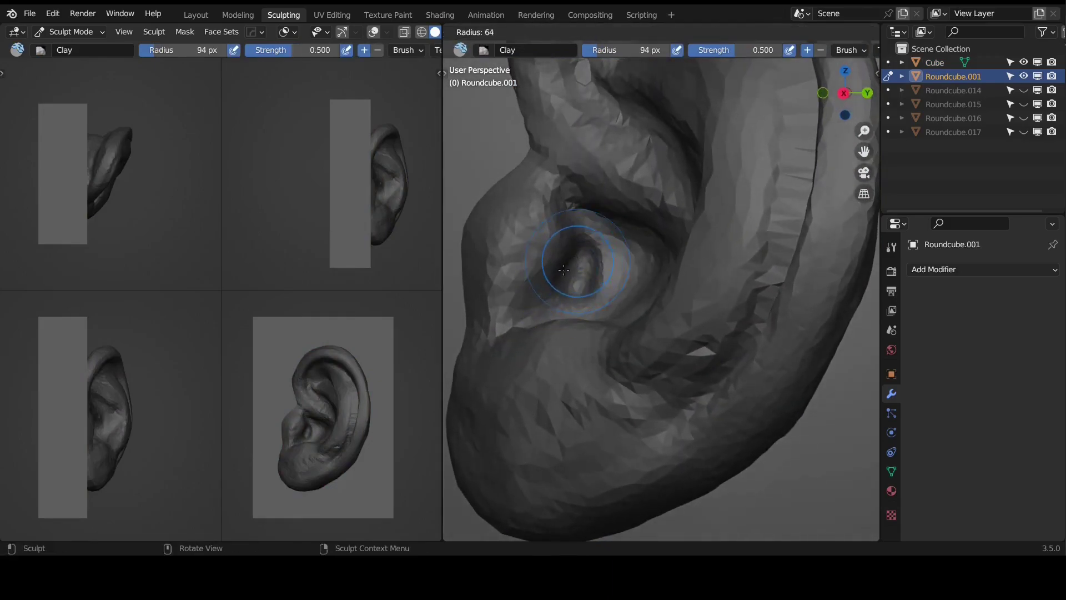
click(551, 256)
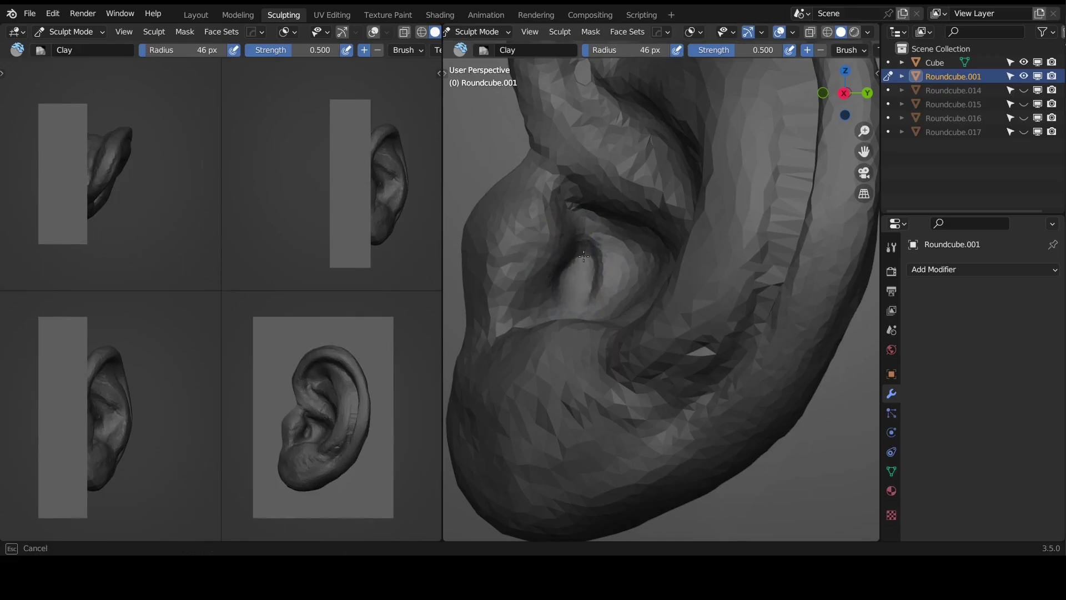
mouse_move(569, 289)
middle_down()
mouse_move(538, 254)
mouse_move(527, 259)
middle_up()
- Pull the tragus with the Grab brush and build up its surface using the Clay brush at 107 px
key(g)
mouse_move(527, 259)
mouse_down()
mouse_move(536, 219)
mouse_move(509, 267)
mouse_up()
key(c)
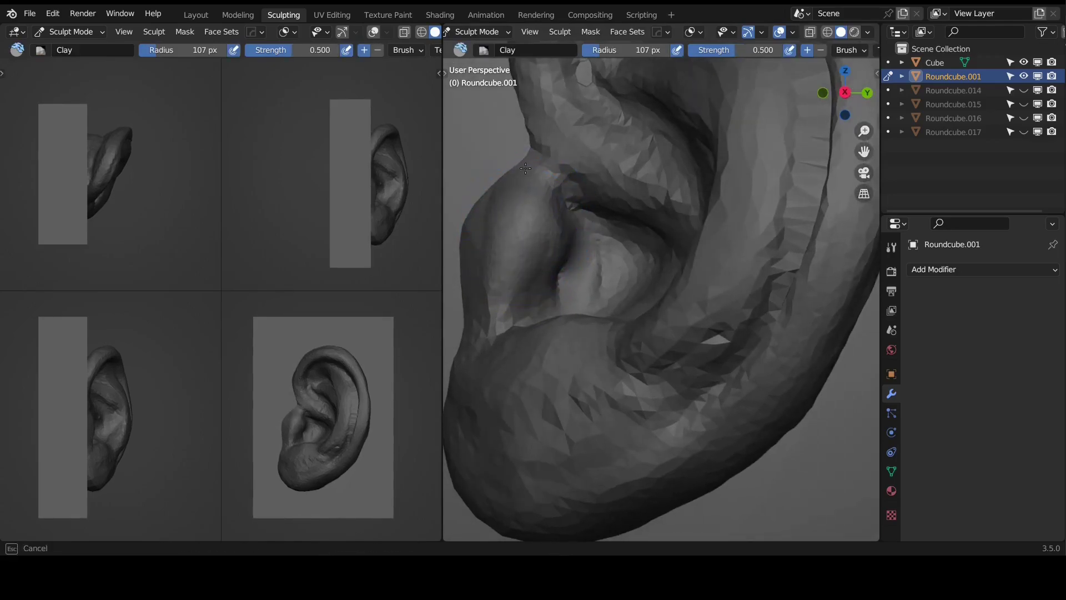
mouse_move(525, 168)
mouse_down()
mouse_move(537, 258)
mouse_move(511, 250)
mouse_up()
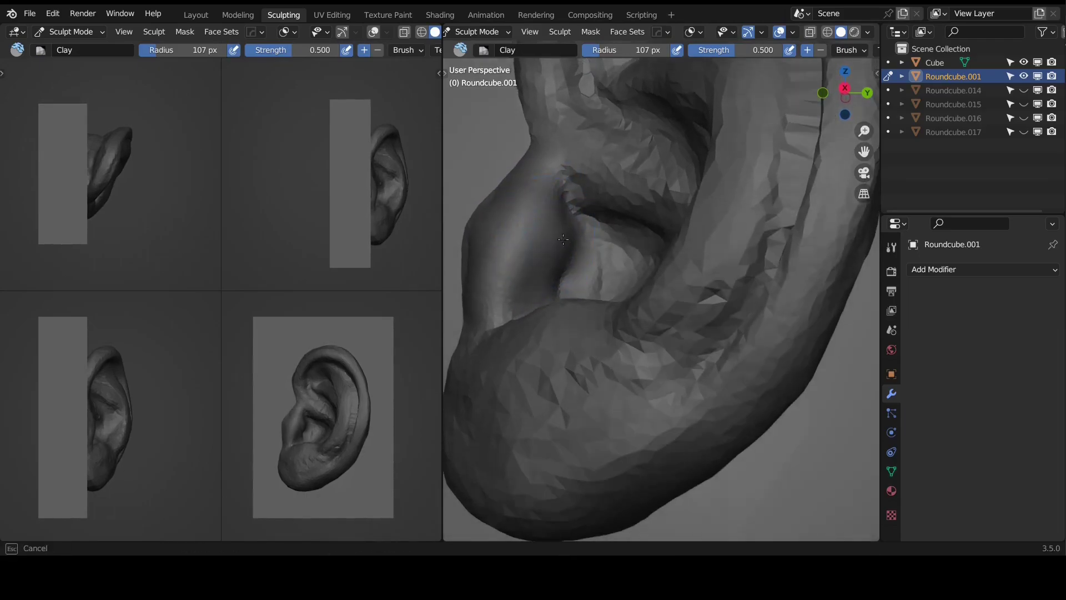
middle_drag(514, 281, 620, 339)
- Build up the lower edge of the tragus and even out the rear of the concha with the 107 px Clay brush
mouse_move(553, 288)
mouse_down()
mouse_move(536, 252)
mouse_move(538, 325)
mouse_up()
middle_drag(538, 326, 568, 359)
mouse_move(701, 294)
middle_down()
mouse_move(670, 294)
mouse_move(683, 278)
middle_up()
mouse_move(683, 278)
mouse_down()
mouse_move(685, 261)
mouse_move(660, 240)
mouse_move(676, 290)
mouse_move(697, 261)
mouse_move(749, 239)
mouse_move(721, 300)
mouse_move(788, 222)
mouse_move(734, 281)
mouse_move(728, 263)
mouse_up()
middle_drag(728, 263, 737, 265)
drag(760, 250, 766, 245)
drag(711, 280, 702, 261)
key(KP_3)
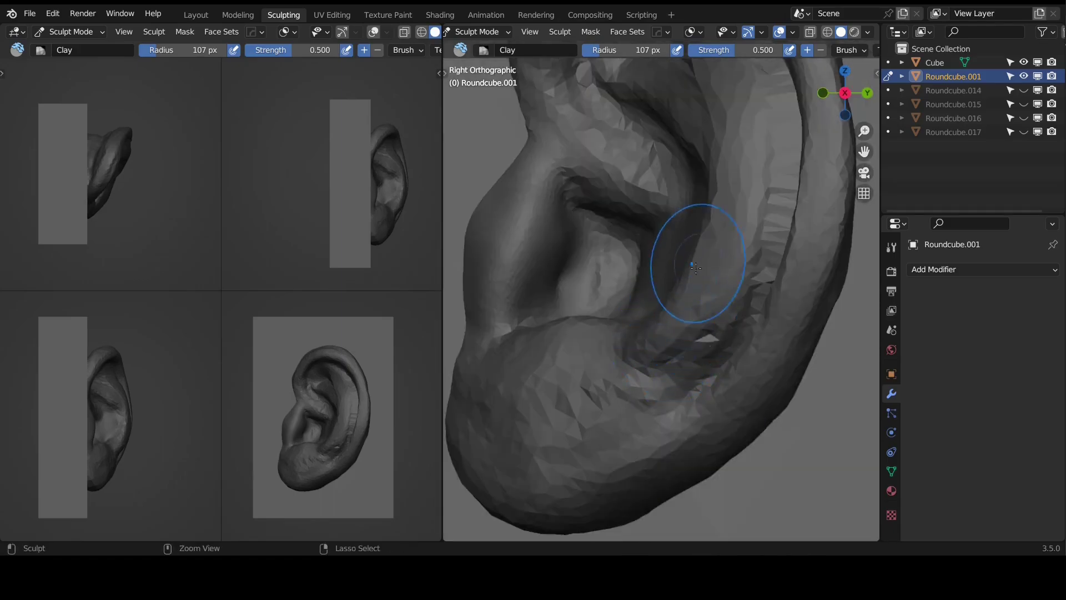
ctrl+middle_drag(700, 262, 667, 319)
scroll(627, 327, up, 3)
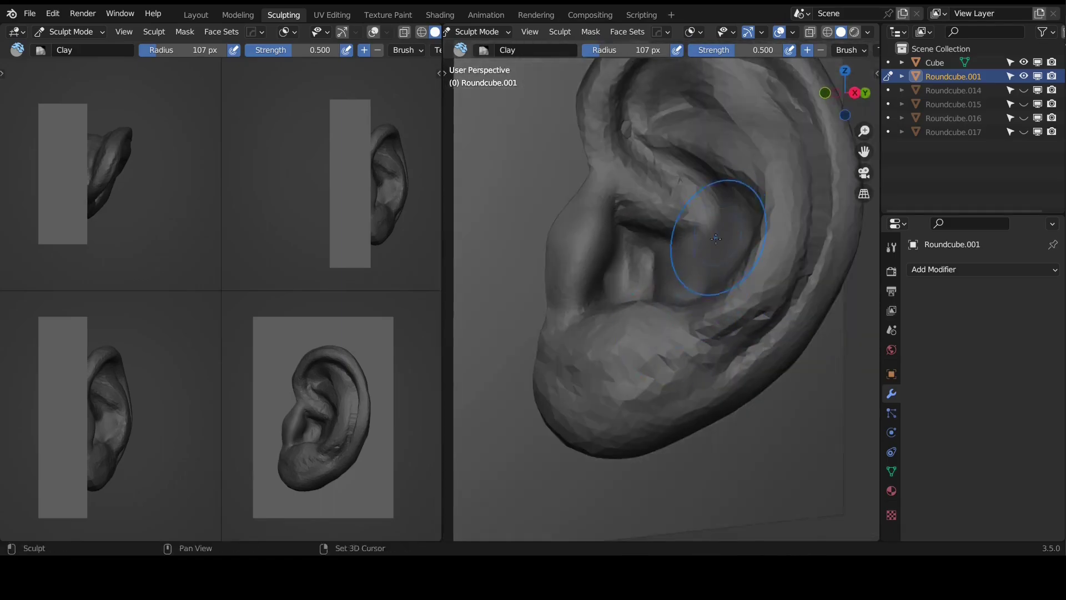
- Switch to Clay Strips, set the radius to 75 px and refine the lower branch of the antihelix and the hollow above it
mouse_move(714, 238)
middle_down()
mouse_move(658, 296)
mouse_move(638, 247)
mouse_move(609, 219)
middle_up()
key(c)
key(f)
click(606, 221)
mouse_move(601, 217)
mouse_down()
mouse_move(565, 207)
mouse_move(614, 248)
mouse_move(585, 231)
mouse_up()
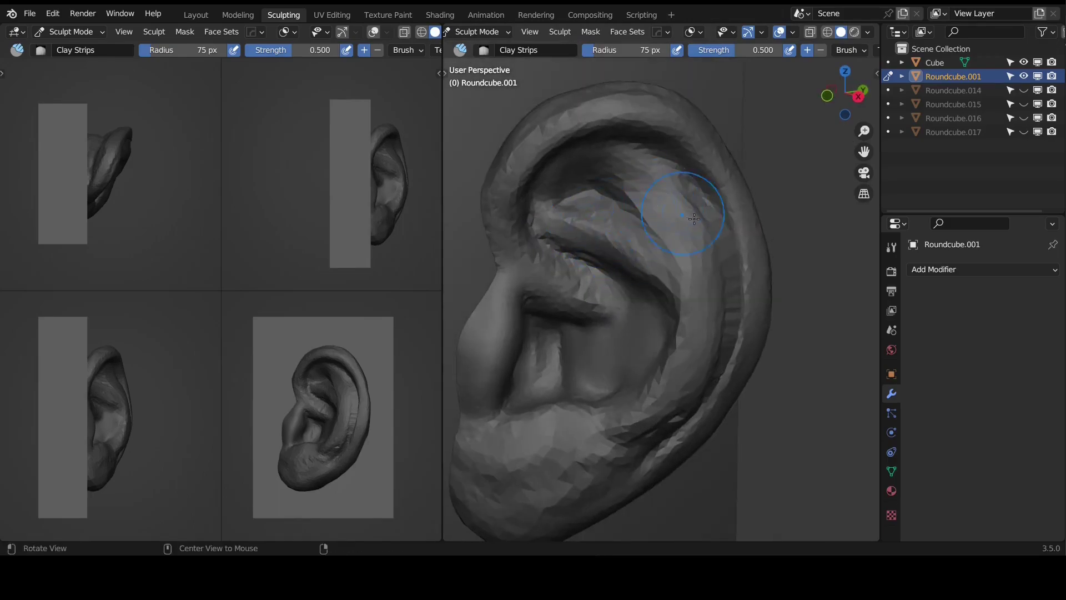
alt+drag(688, 219, 658, 214)
drag(662, 176, 659, 174)
middle_drag(628, 250, 640, 183)
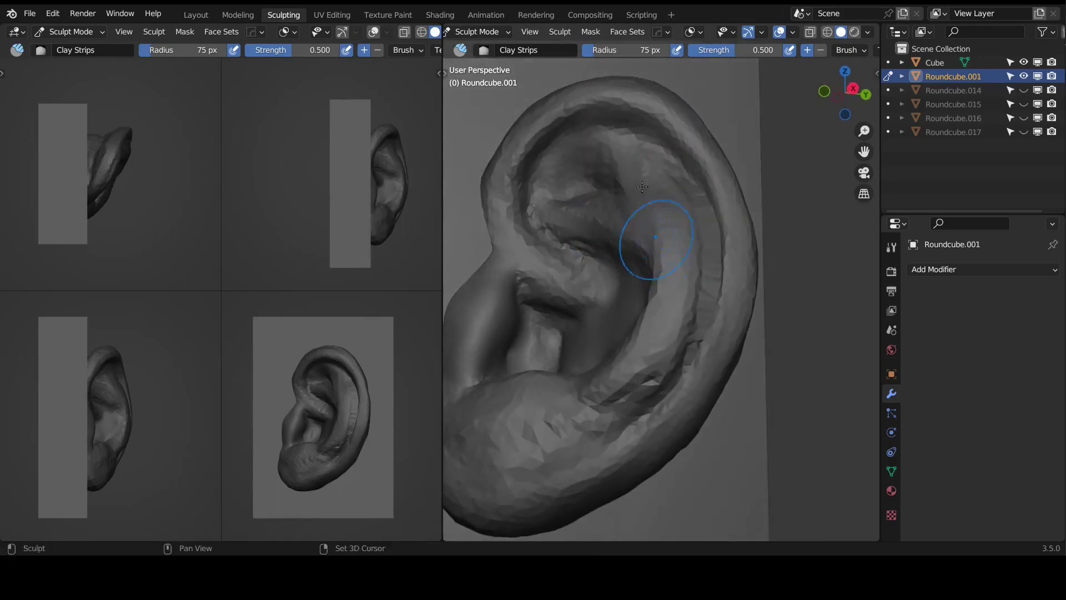
- Build up the antihelix along its length towards the upper rim with the 75 px Clay Strips brush
middle_drag(655, 255, 691, 231)
mouse_move(695, 297)
mouse_down()
mouse_move(700, 318)
mouse_move(691, 288)
mouse_move(702, 311)
mouse_move(704, 244)
mouse_up()
middle_drag(715, 286, 726, 289)
drag(701, 333, 665, 166)
middle_drag(666, 189, 634, 198)
drag(637, 146, 636, 138)
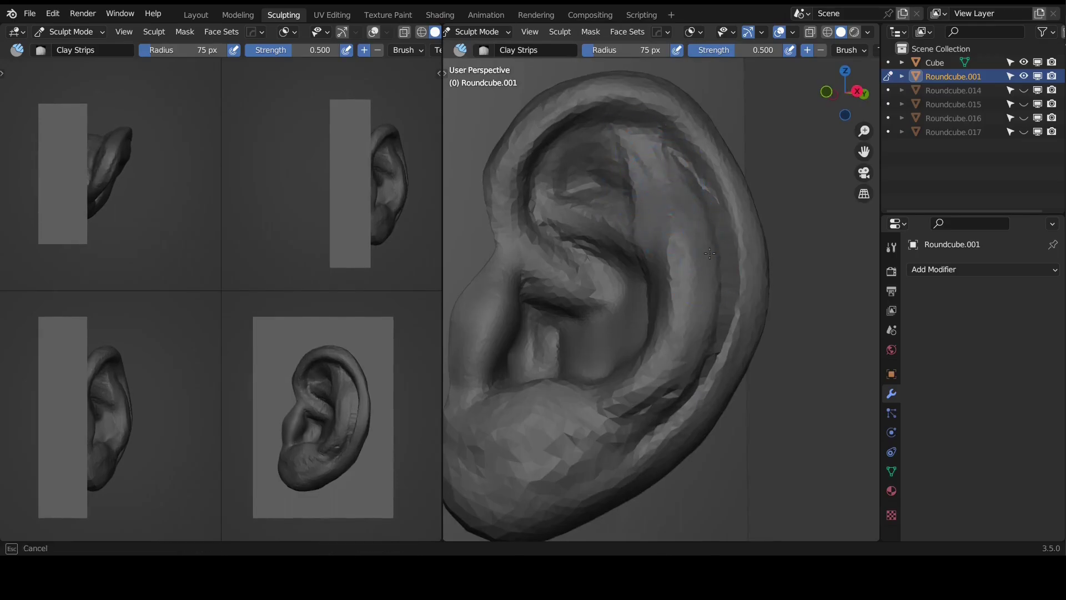
drag(710, 254, 710, 252)
- Refine the outer edge of the upper antihelix where it meets the groove inside the rim
middle_drag(711, 253, 696, 276)
drag(684, 195, 643, 157)
mouse_move(691, 197)
mouse_down()
mouse_move(667, 167)
mouse_move(651, 167)
mouse_move(680, 188)
mouse_up()
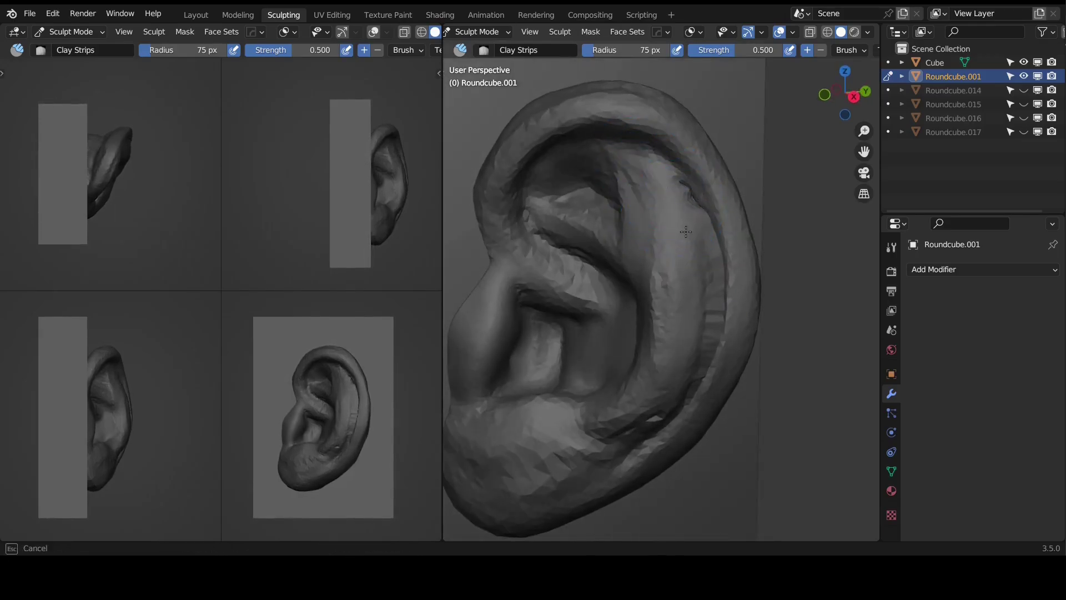
drag(684, 229, 685, 241)
alt+drag(685, 242, 693, 217)
mouse_move(671, 174)
mouse_down()
mouse_move(687, 267)
mouse_move(677, 300)
mouse_up()
- Fill and shape the triangular hollow between the two upper branches of the antihelix with Clay Strips
middle_drag(676, 303, 654, 261)
middle_drag(579, 208, 588, 216)
mouse_move(597, 235)
mouse_down()
mouse_move(595, 187)
mouse_move(555, 163)
mouse_move(622, 164)
mouse_up()
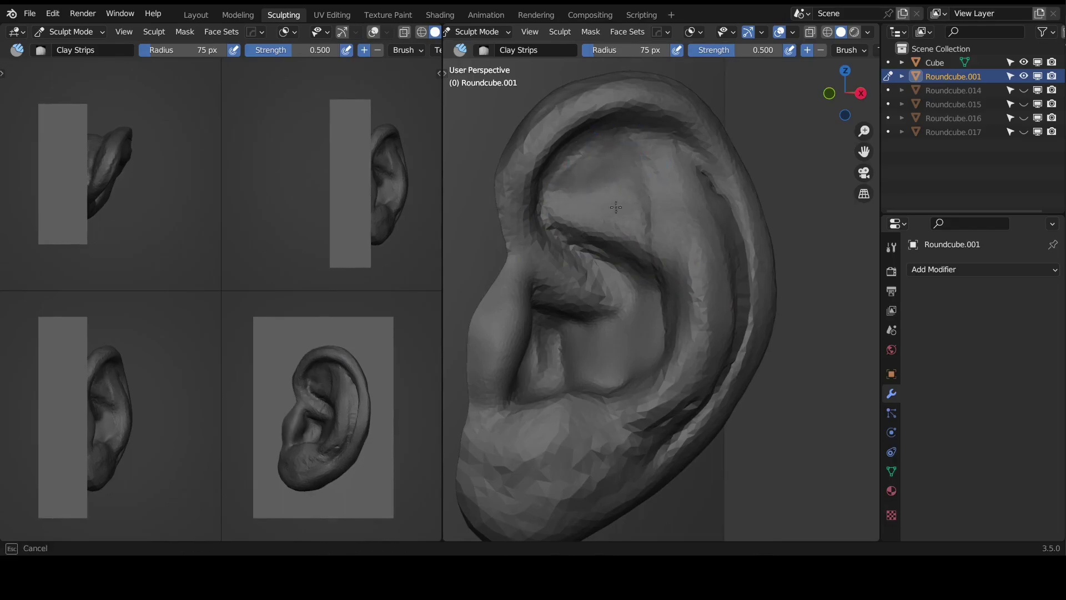
mouse_move(645, 202)
middle_down()
mouse_move(559, 178)
mouse_move(643, 222)
middle_up()
mouse_move(613, 158)
mouse_down()
mouse_move(639, 212)
mouse_move(583, 218)
mouse_up()
middle_drag(583, 218, 600, 225)
drag(567, 211, 595, 206)
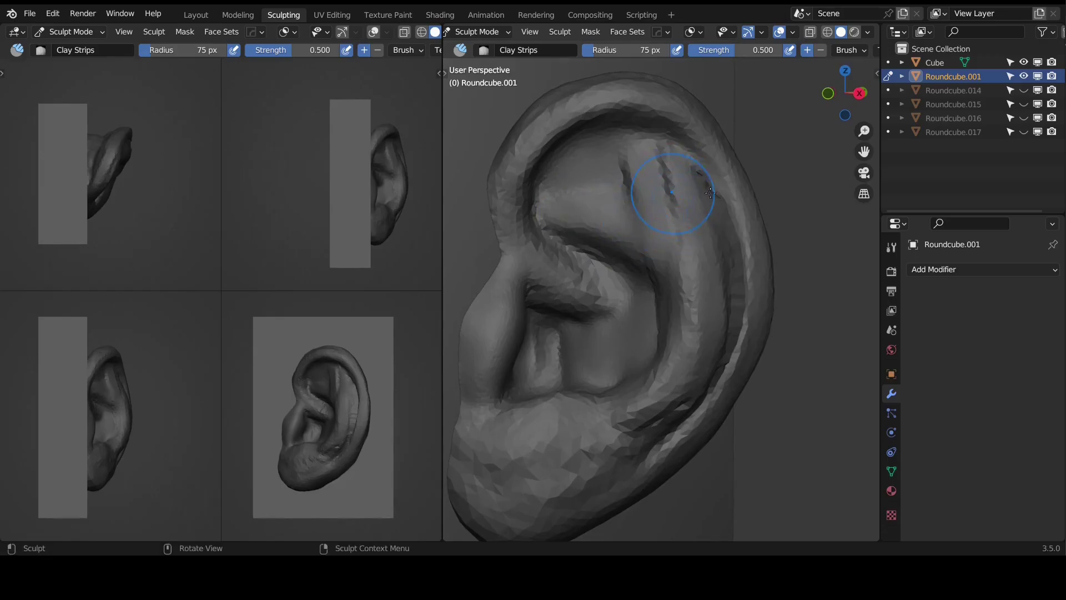
- Sculpt along the upper antihelix down towards the groove inside the rim with Clay Strips
mouse_move(717, 192)
middle_down()
mouse_move(741, 254)
mouse_move(706, 238)
mouse_move(709, 224)
mouse_move(724, 244)
middle_up()
drag(673, 176, 702, 249)
mouse_move(687, 206)
middle_down()
mouse_move(732, 261)
mouse_move(718, 243)
middle_up()
- Switch to Draw Sharp, set the radius to 59 px and cut the groove between the antihelix and the outer rim
key(shift+c)
key(f)
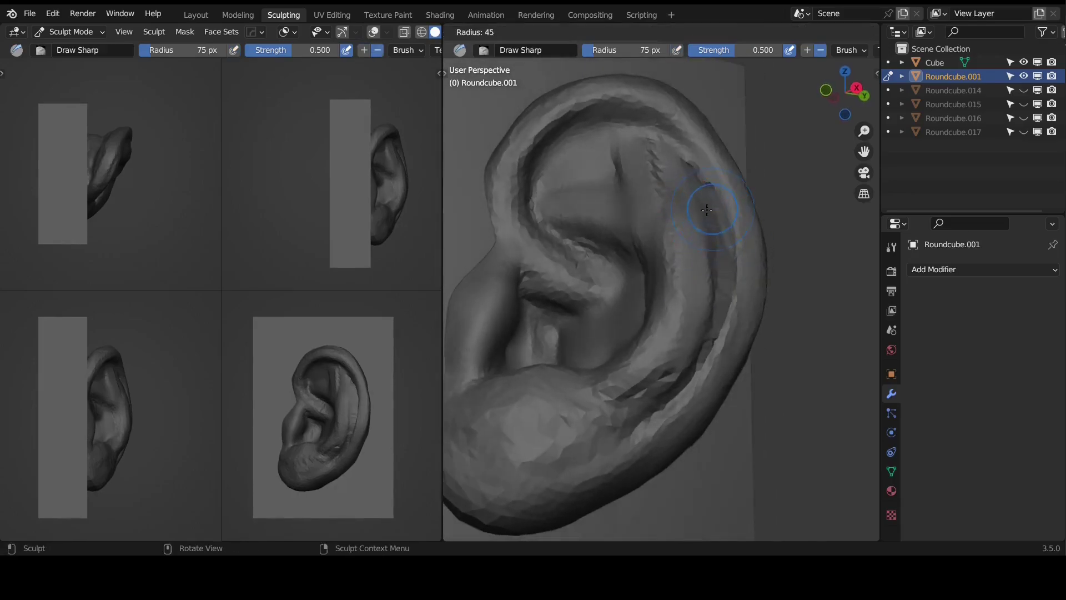
click(704, 216)
alt+drag(695, 214, 689, 221)
mouse_move(697, 183)
mouse_down()
mouse_move(725, 258)
mouse_move(723, 319)
mouse_up()
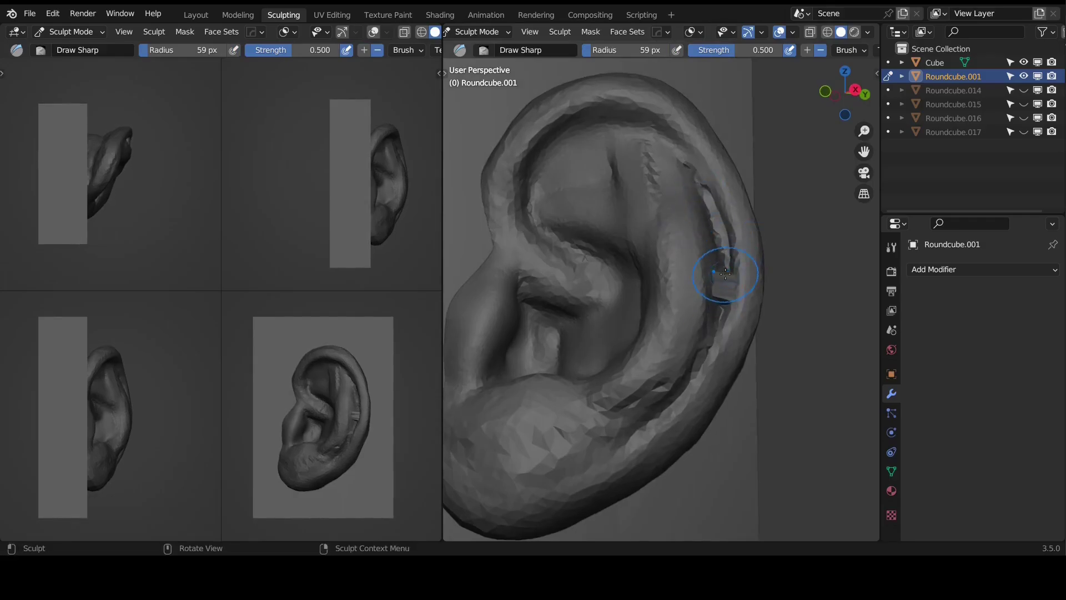
alt+drag(730, 257, 690, 262)
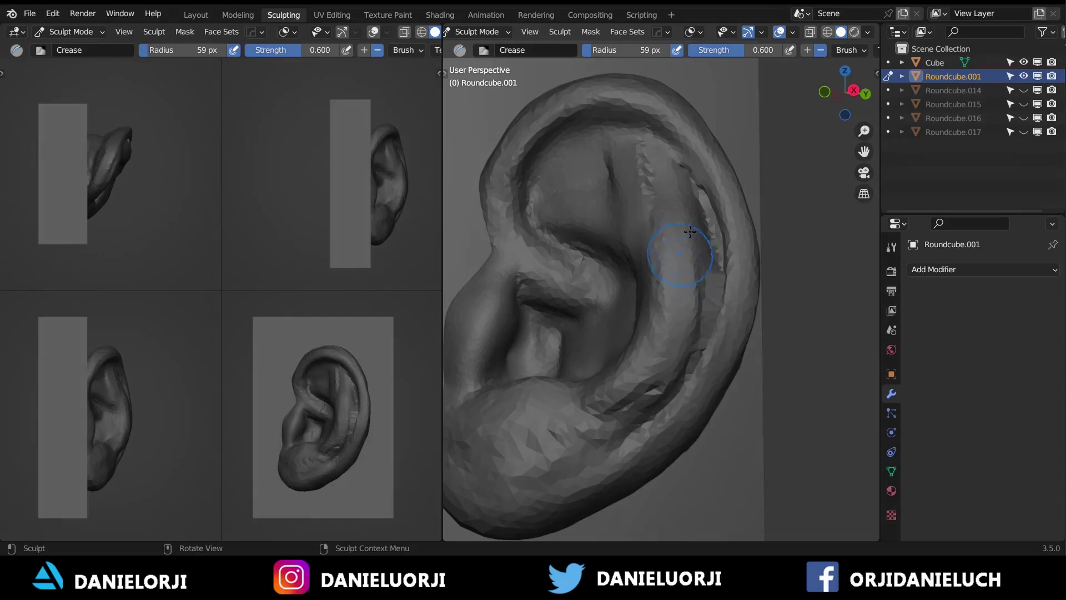
- Examine the ear's mesh density in wireframe display and return the viewport to solid shading
mouse_move(690, 231)
middle_down()
mouse_move(711, 278)
mouse_move(704, 287)
mouse_move(735, 264)
mouse_move(716, 261)
mouse_move(717, 245)
mouse_move(741, 265)
middle_up()
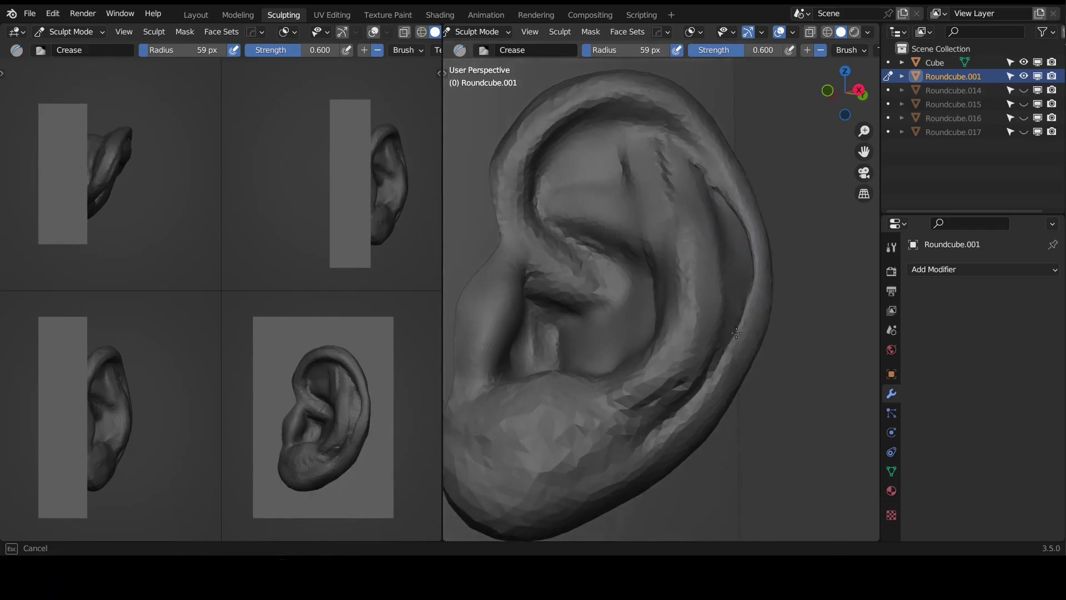
middle_drag(738, 307, 716, 296)
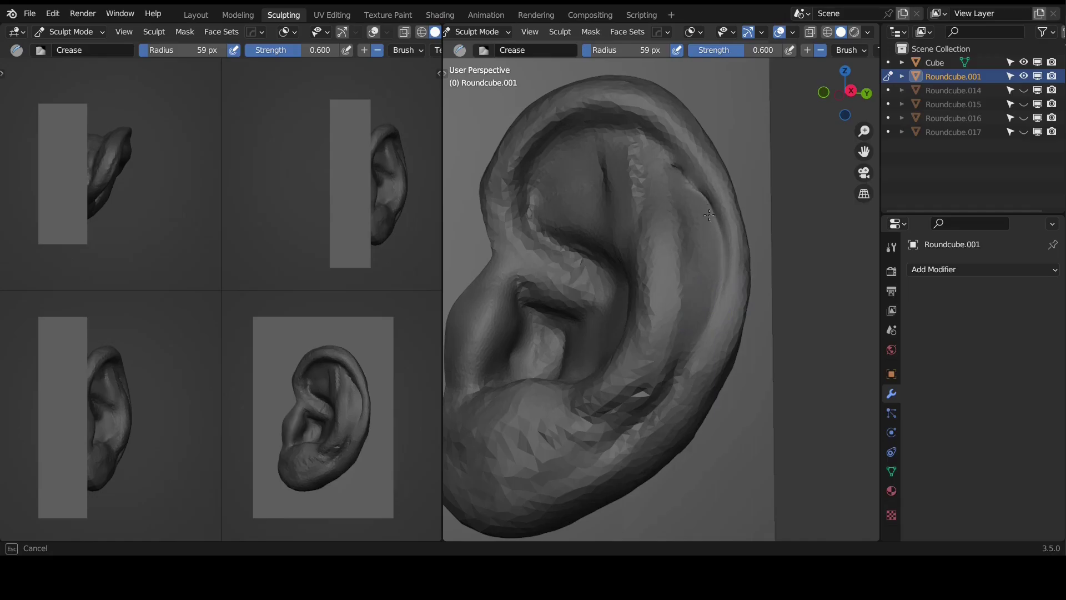
mouse_move(698, 232)
middle_down()
mouse_move(723, 309)
mouse_move(701, 226)
mouse_move(683, 231)
mouse_move(686, 214)
middle_up()
key(shift+z)
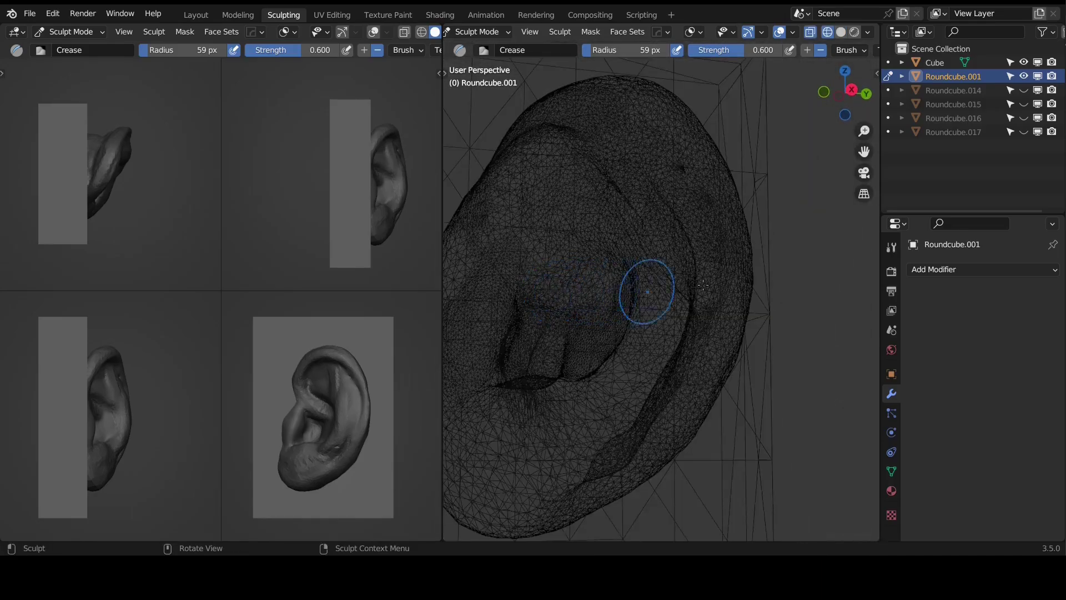
mouse_move(688, 293)
middle_down()
mouse_move(726, 309)
mouse_move(694, 186)
mouse_move(714, 326)
mouse_move(725, 317)
middle_up()
key(z)
click(770, 277)
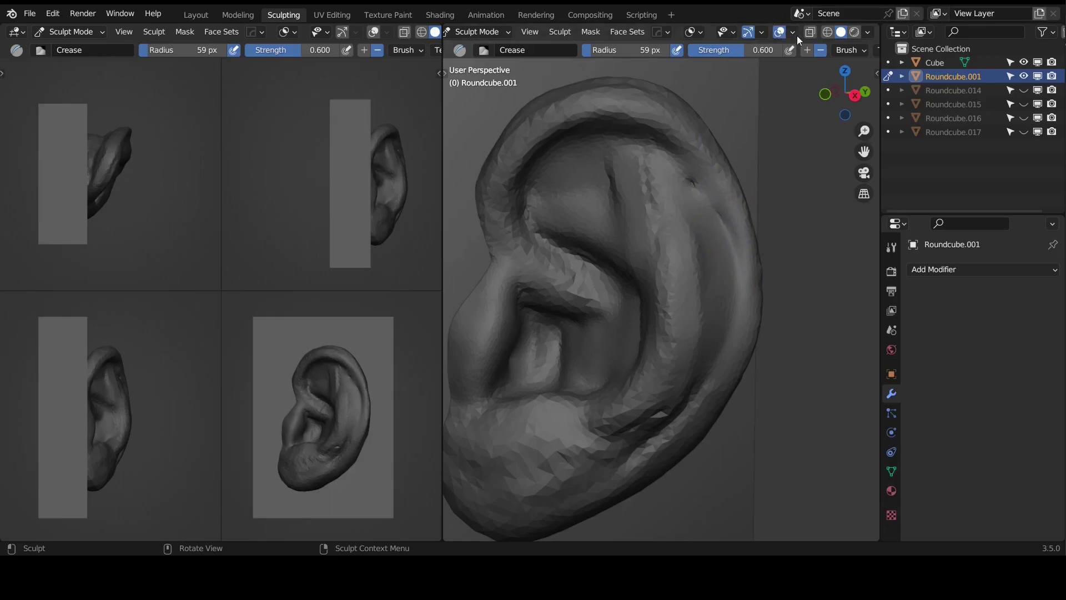
- Recut the groove between the antihelix and the outer rim with the Crease brush at 59 px, working up into the triangular hollow
middle_drag(797, 48, 465, 48)
mouse_move(707, 273)
middle_down()
mouse_move(703, 192)
mouse_move(698, 216)
middle_up()
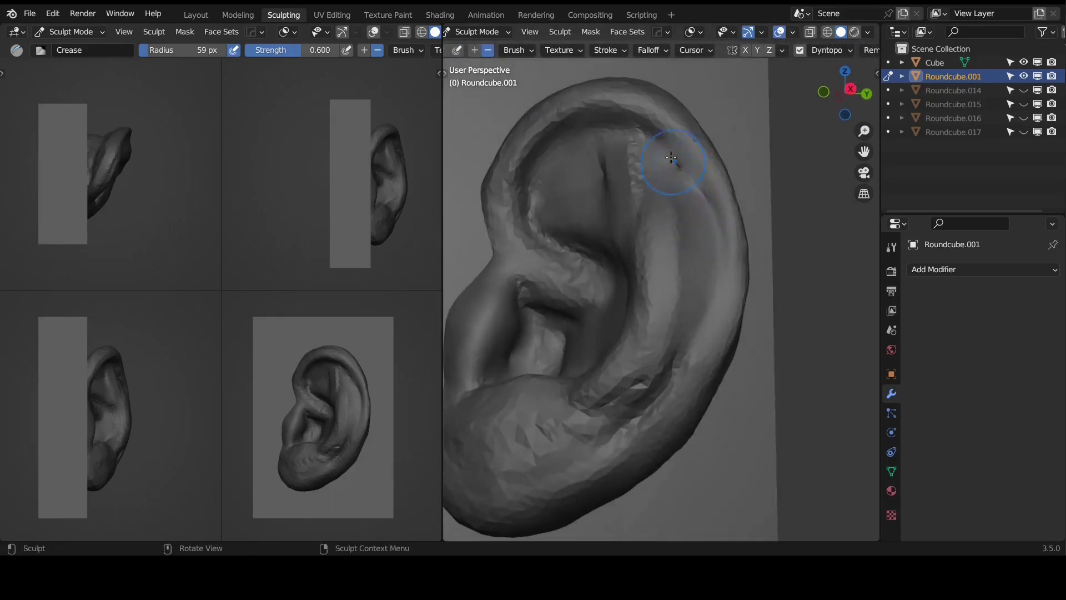
mouse_move(673, 167)
mouse_down()
mouse_move(697, 200)
mouse_move(706, 261)
mouse_move(696, 336)
mouse_move(691, 327)
mouse_move(626, 403)
mouse_up()
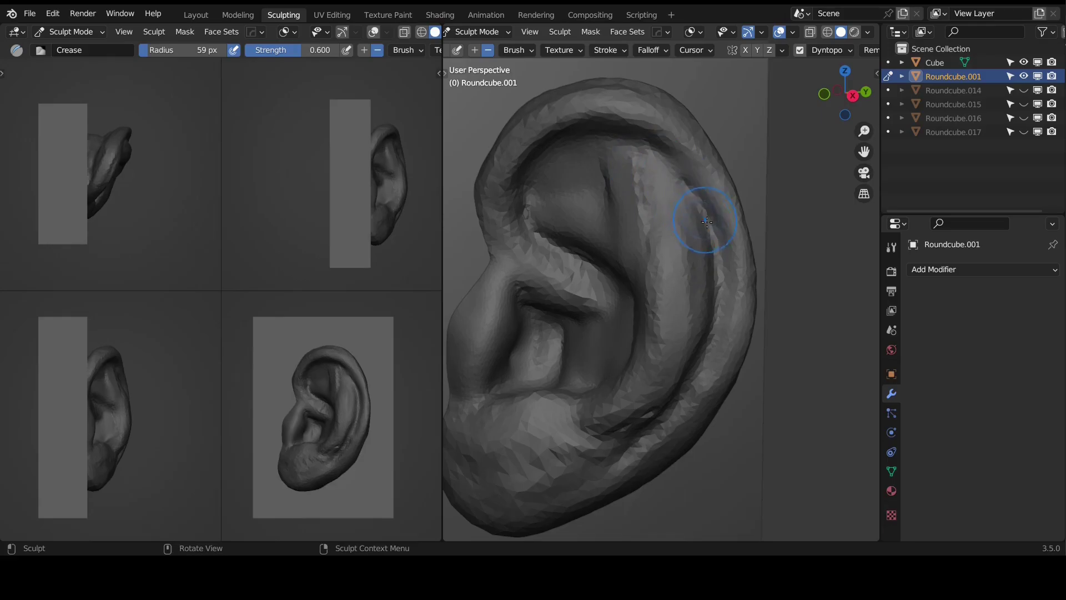
mouse_move(707, 222)
mouse_down()
mouse_move(675, 177)
mouse_move(619, 148)
mouse_move(623, 139)
mouse_up()
drag(589, 187, 610, 181)
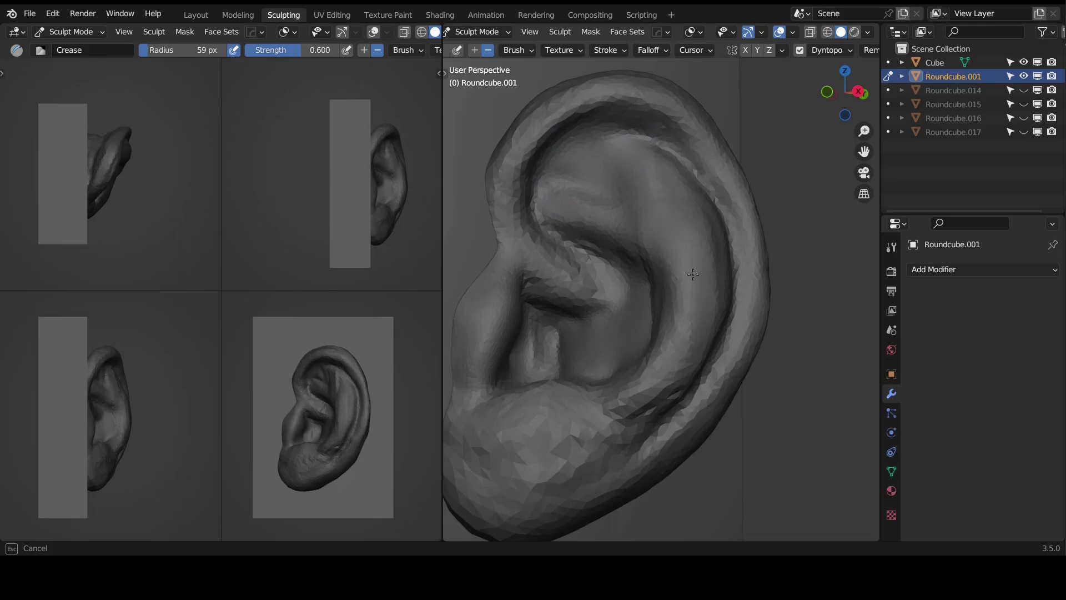
- Enlarge the brush radius to 202 px, check the ear from behind and front, and adjust its overall shape with Grab
mouse_move(636, 378)
middle_down()
mouse_move(681, 236)
mouse_move(638, 297)
mouse_move(583, 238)
mouse_move(660, 234)
mouse_move(658, 261)
mouse_move(644, 181)
mouse_move(629, 186)
middle_up()
key(f)
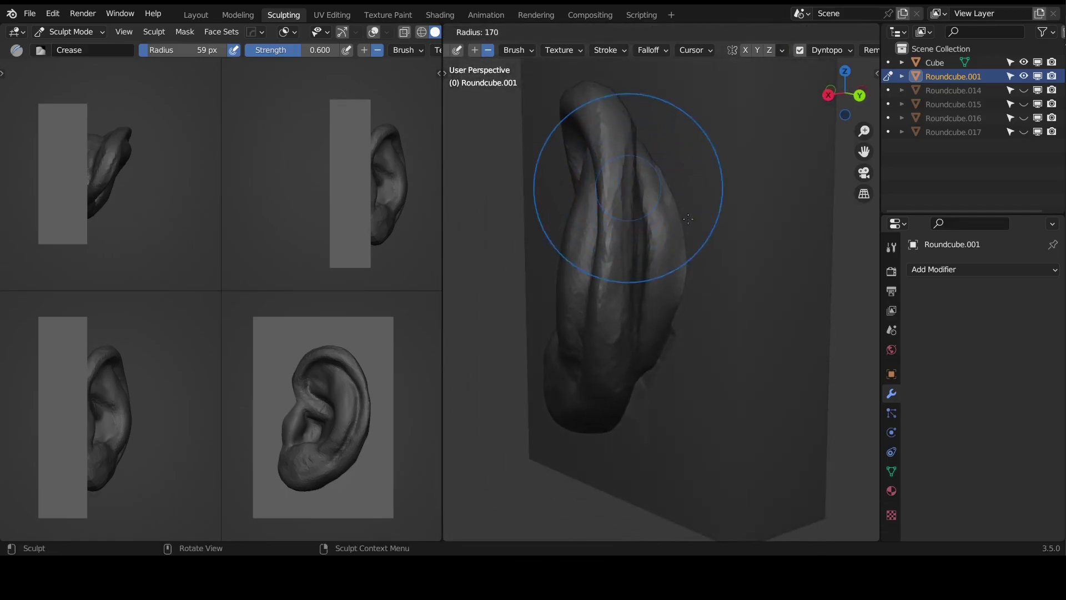
click(741, 188)
mouse_move(651, 241)
middle_down()
mouse_move(572, 233)
mouse_move(624, 211)
mouse_move(614, 147)
middle_up()
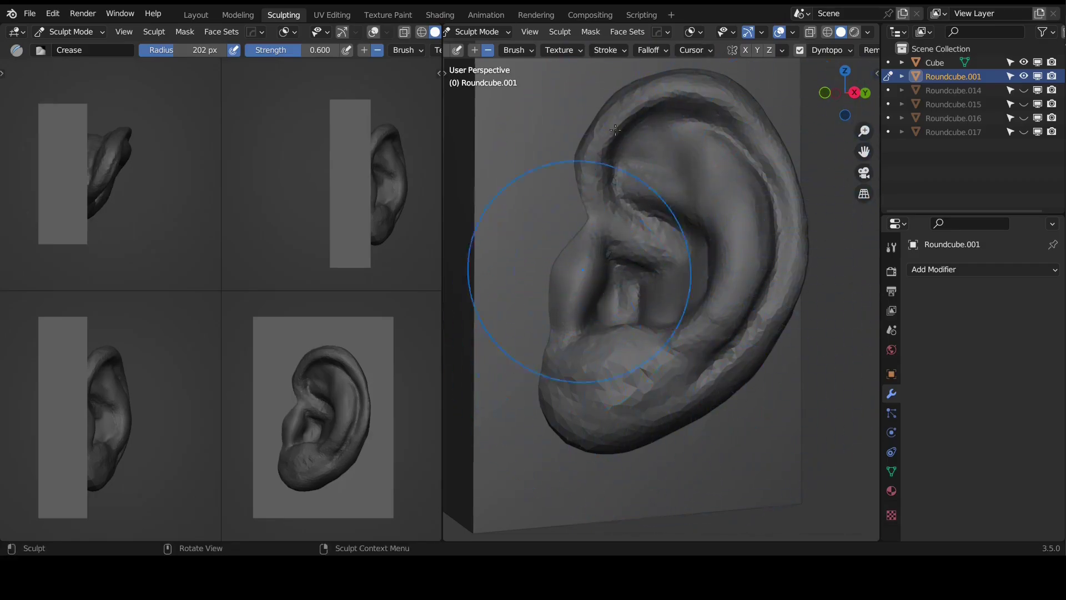
middle_drag(688, 388, 698, 390)
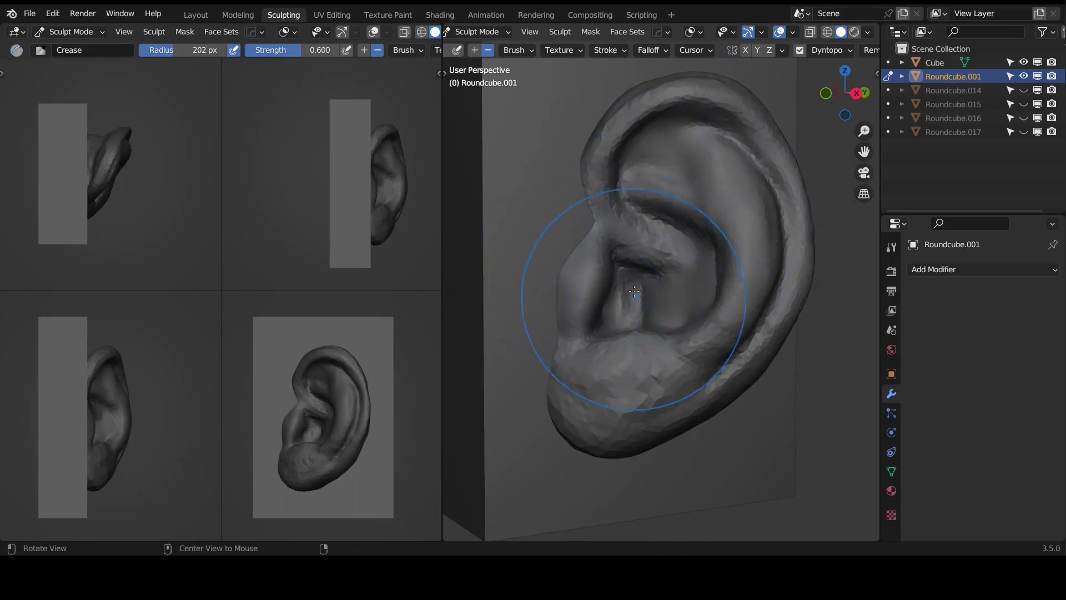
mouse_move(628, 276)
middle_down()
mouse_move(726, 161)
mouse_move(690, 250)
middle_up()
key(g)
key(f)
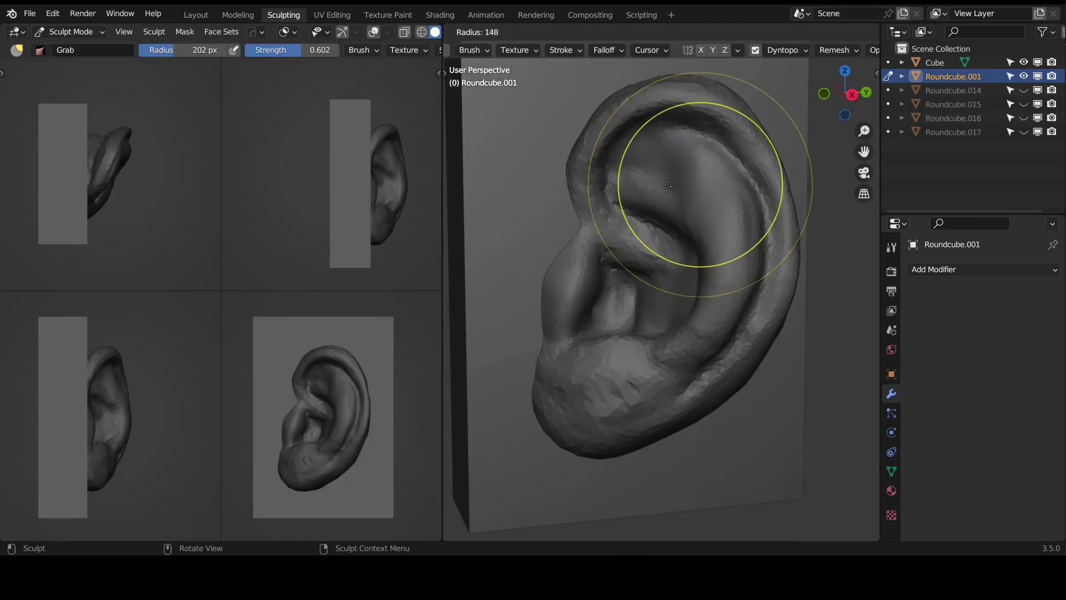
click(785, 186)
mouse_move(706, 188)
middle_down()
mouse_move(673, 191)
mouse_move(749, 186)
middle_up()
- Set the Crease brush radius to 46 px and sharpen the groove along the inside of the outer rim
key(c)
key(f)
click(665, 196)
key(shift+c)
key(f)
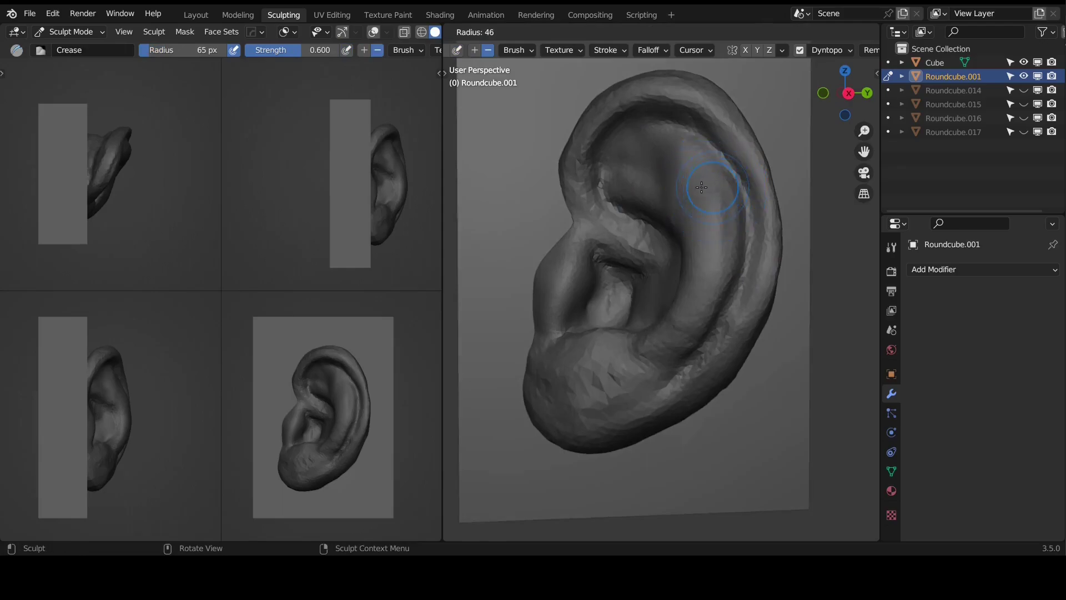
click(698, 188)
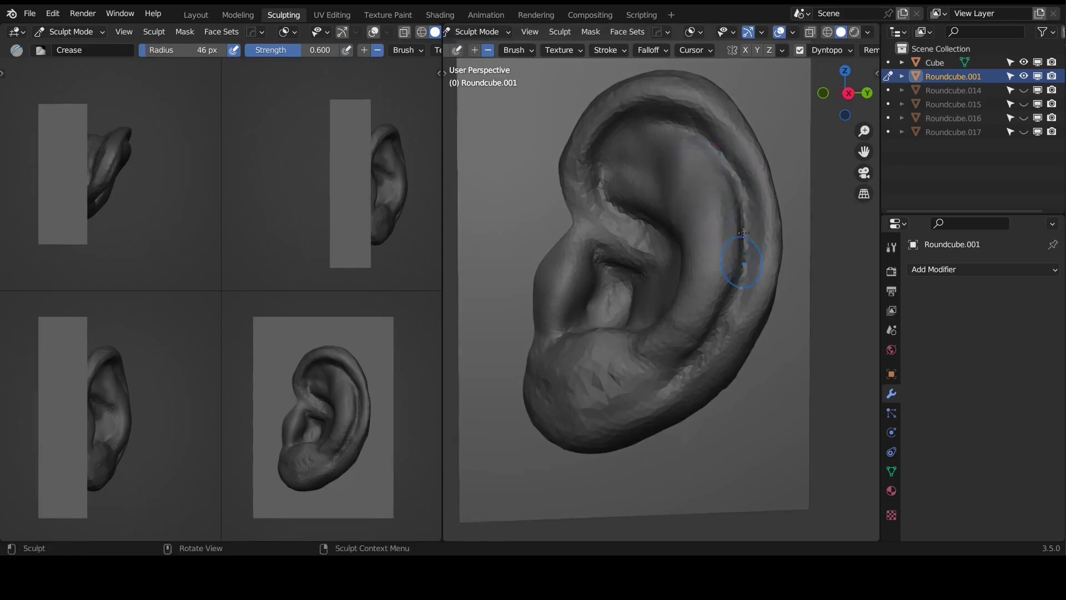
drag(743, 232, 728, 300)
- Switch to Inflate/Deflate, set the radius to 124 px and thicken the back portion of the outer rim
middle_drag(719, 267, 657, 203)
key(i)
key(f)
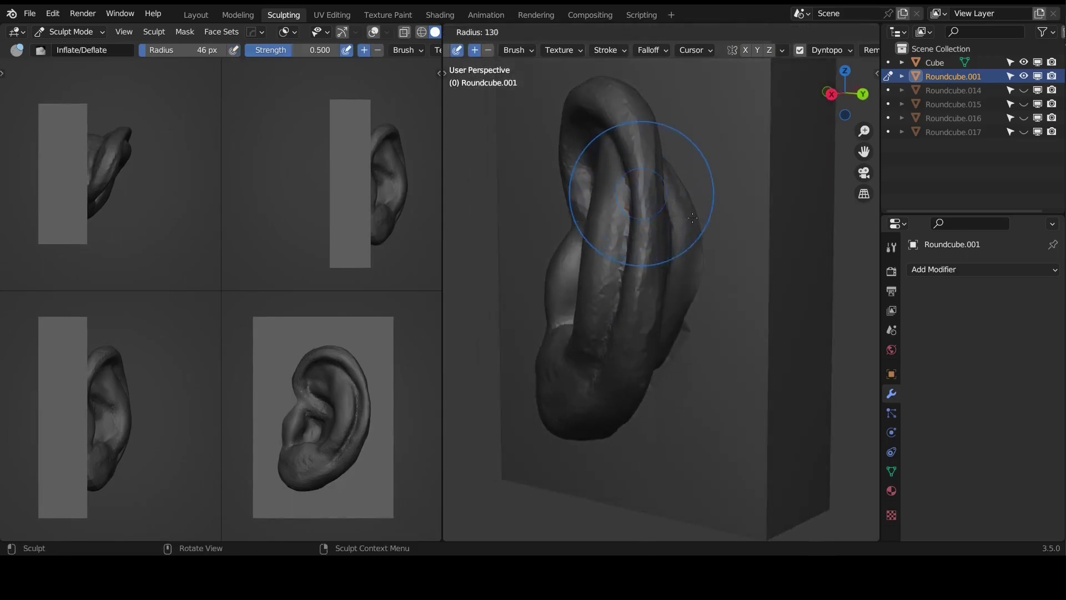
click(685, 209)
middle_drag(662, 203, 678, 206)
drag(677, 194, 678, 219)
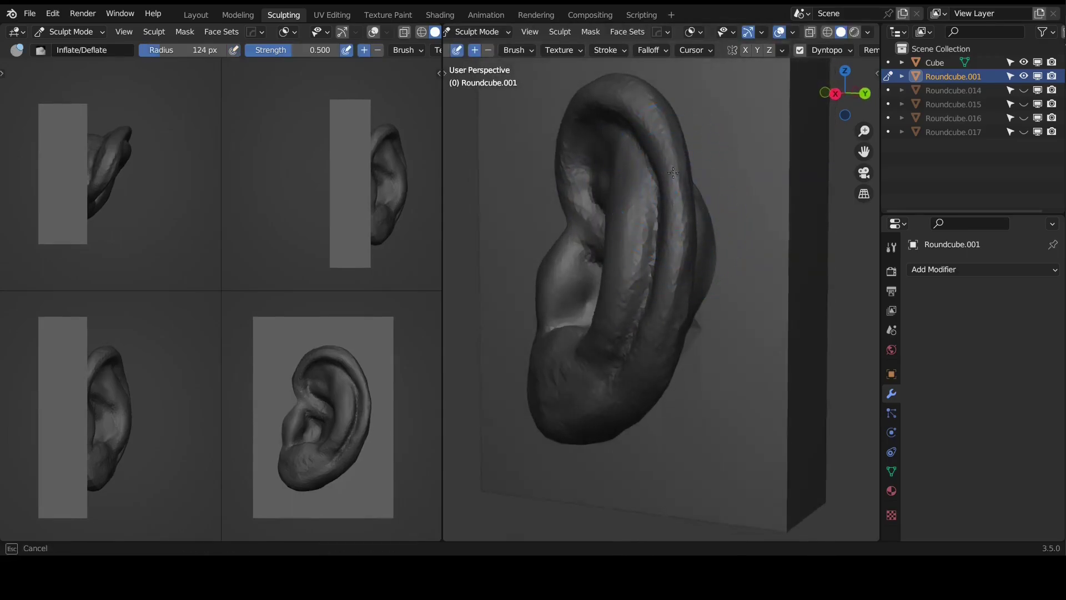
- Inflate the upper curve of the rim and its lower back portion towards the lobe
mouse_move(673, 186)
middle_down()
mouse_move(680, 222)
mouse_move(674, 142)
mouse_move(731, 164)
middle_up()
mouse_move(730, 142)
mouse_down()
mouse_move(673, 126)
mouse_move(701, 133)
mouse_up()
middle_drag(666, 189, 732, 216)
key(KP_3)
mouse_move(706, 178)
middle_down()
mouse_move(714, 191)
mouse_move(637, 219)
middle_up()
drag(624, 301, 627, 291)
middle_drag(636, 236, 640, 211)
- Flatten the facets on the lobe and lower rim with Scrape/Peaks at a 112 px radius
key(shift+t)
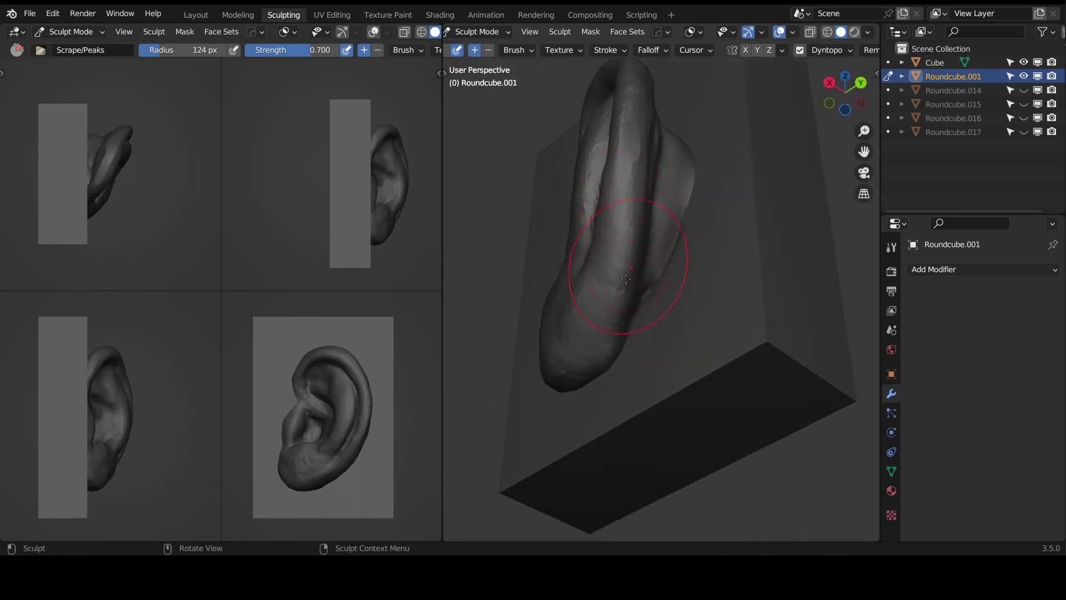
mouse_move(620, 288)
middle_down()
mouse_move(667, 327)
mouse_move(690, 331)
middle_up()
key(f)
click(681, 340)
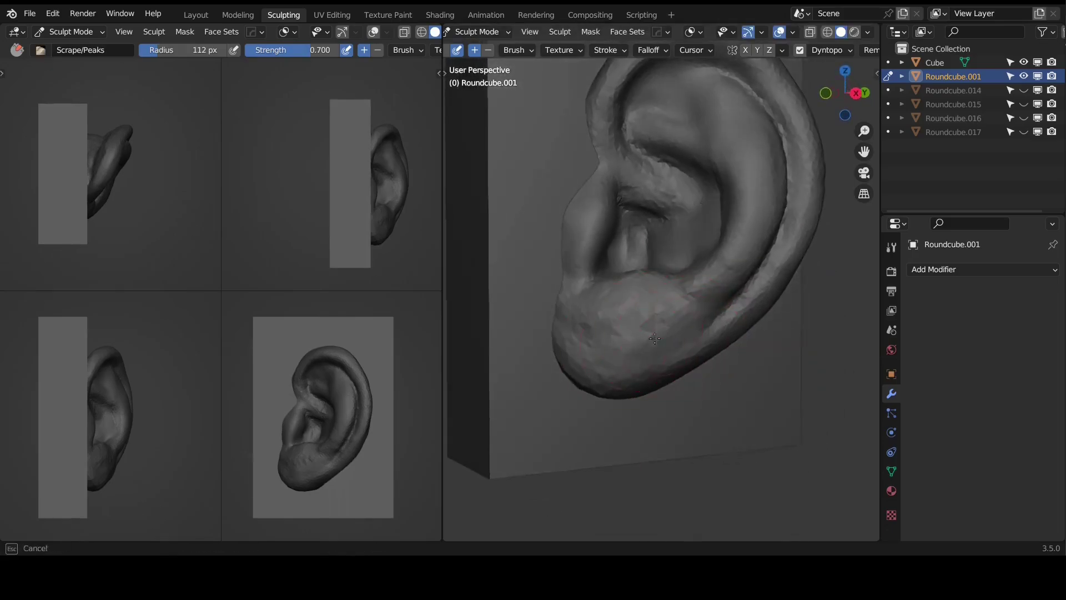
mouse_move(619, 327)
middle_down()
mouse_move(719, 341)
mouse_move(602, 242)
mouse_move(591, 208)
mouse_move(689, 225)
mouse_move(753, 187)
mouse_move(709, 192)
middle_up()
- Switch to Crease, set the radius to 71 px and cut along the edge of the concha beneath the antihelix
key(shift+c)
key(f)
click(730, 195)
drag(707, 176, 743, 230)
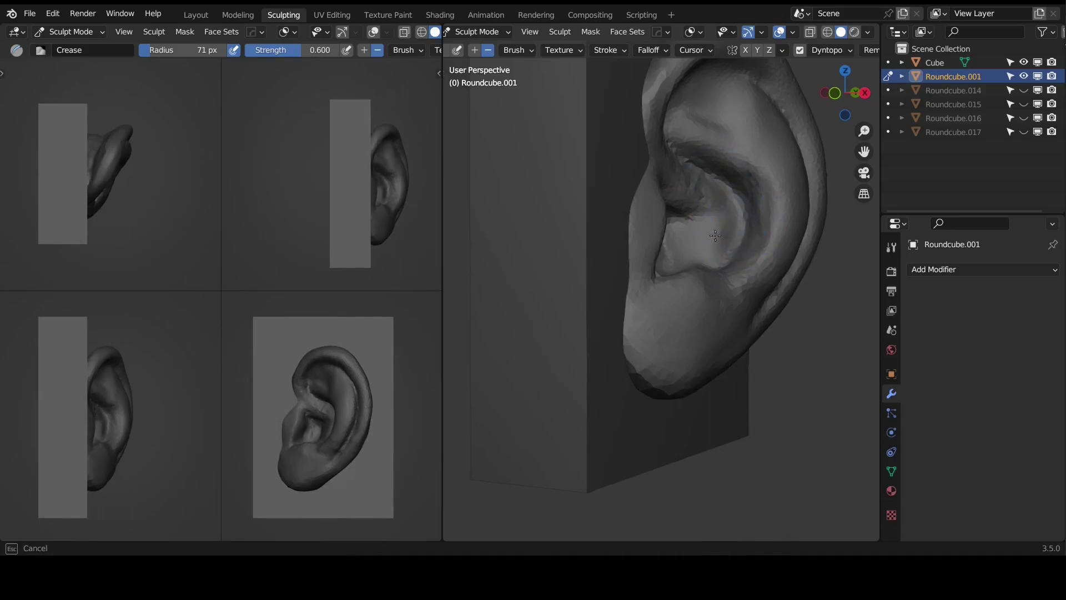
middle_drag(713, 255, 690, 155)
- Build up the lower antihelix with Clay Strips at 71 px and adjust the edge between lobe and concha with Grab
key(c)
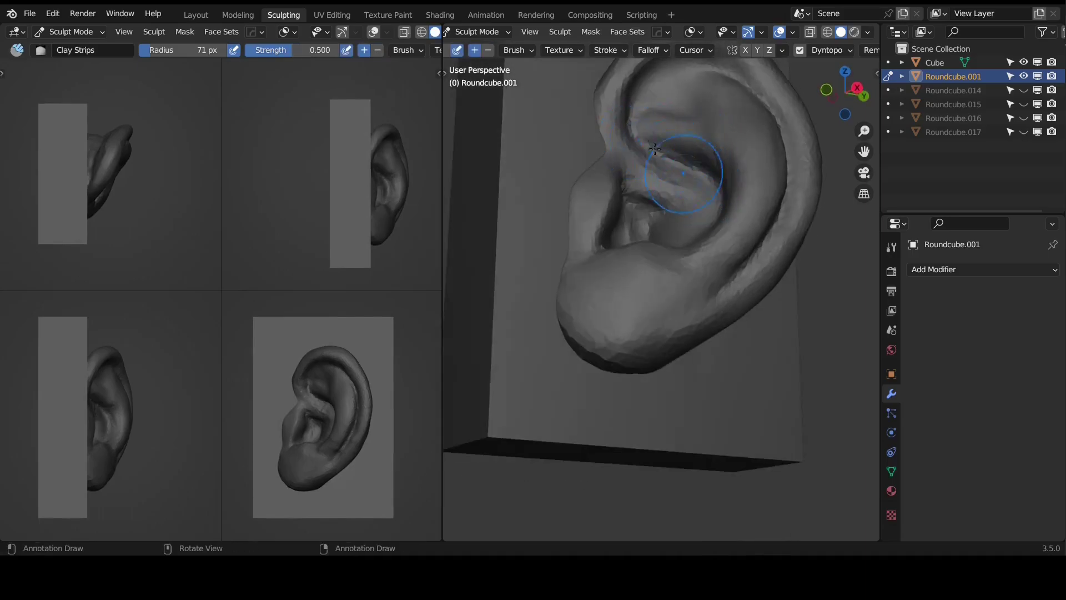
middle_drag(743, 206, 730, 222)
middle_drag(684, 301, 739, 269)
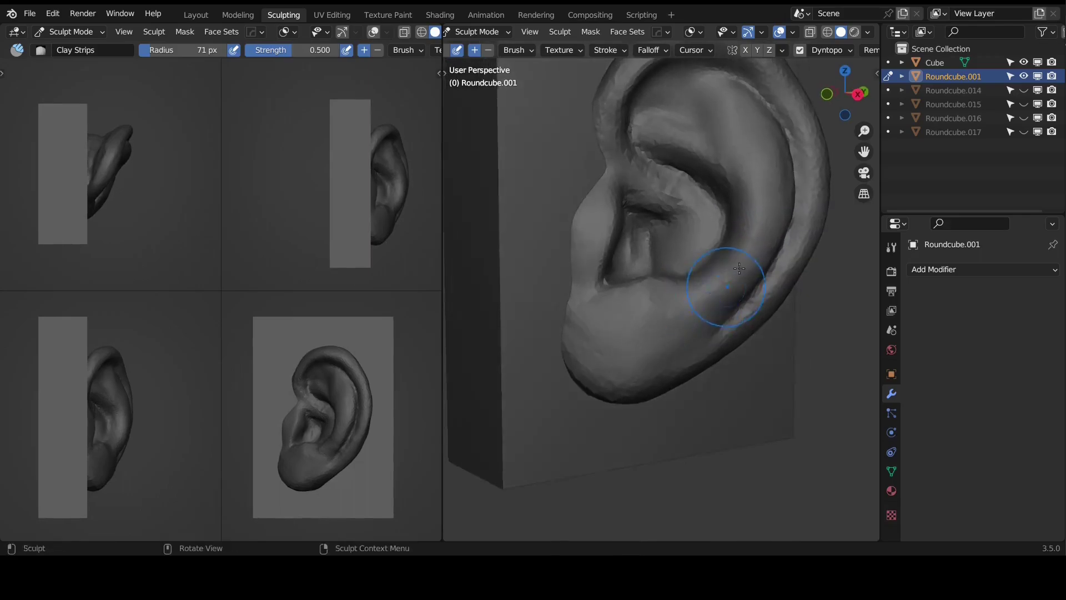
middle_drag(720, 340, 684, 333)
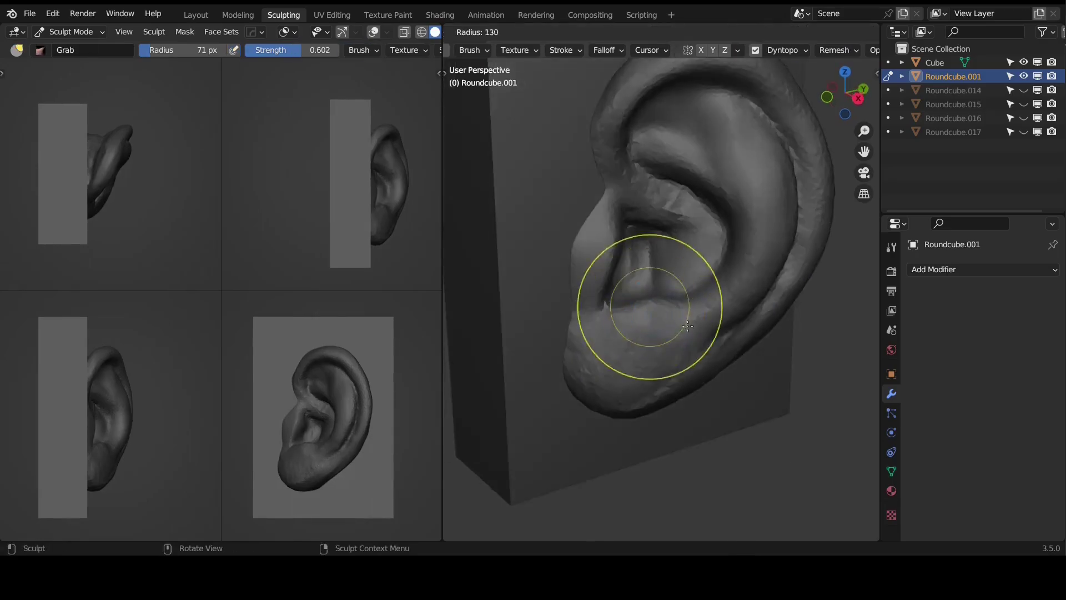
mouse_move(647, 309)
middle_down()
mouse_move(702, 202)
mouse_move(730, 231)
mouse_move(716, 241)
middle_up()
- Turn off Dyntopo and deepen the folds on the back of the ear with the Crease brush at 66 px
mouse_move(732, 233)
middle_down()
mouse_move(752, 270)
mouse_move(722, 297)
mouse_move(717, 360)
middle_up()
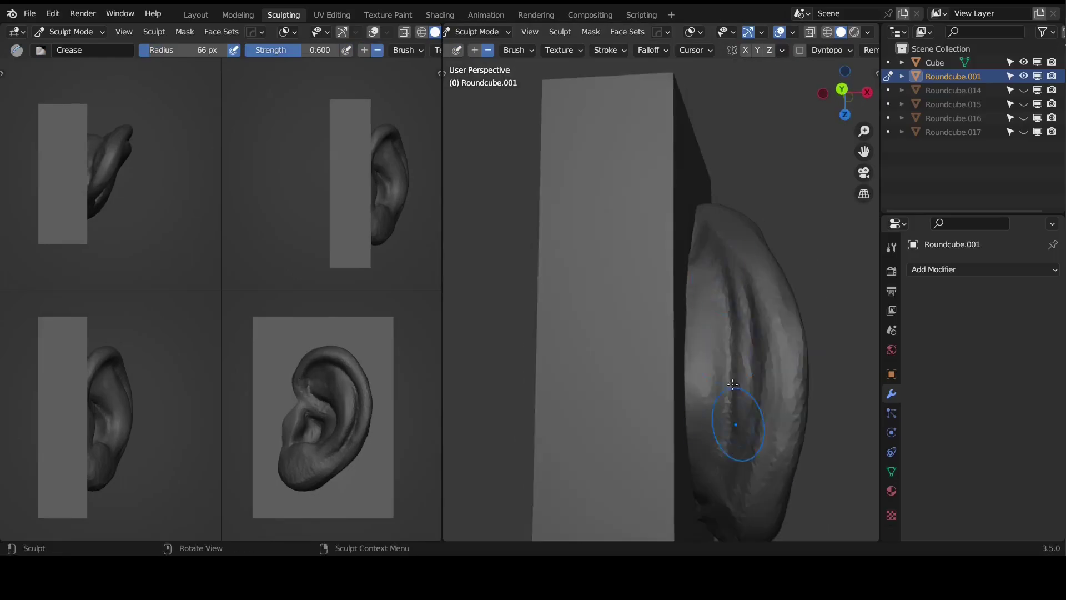
drag(741, 303, 708, 416)
mouse_move(708, 416)
alt+middle_down()
mouse_move(721, 240)
mouse_move(648, 250)
alt+middle_up()
drag(648, 250, 650, 278)
mouse_move(621, 210)
middle_down()
mouse_move(602, 191)
mouse_move(638, 186)
middle_up()
- Scrape the crus of the helix above the ear canal smooth with Scrape/Peaks
key(shift+t)
drag(644, 183, 682, 192)
middle_drag(682, 192, 667, 126)
- Refine the hollow around the crus with Clay Strips and switch to Grab with a larger radius
key(shift+c)
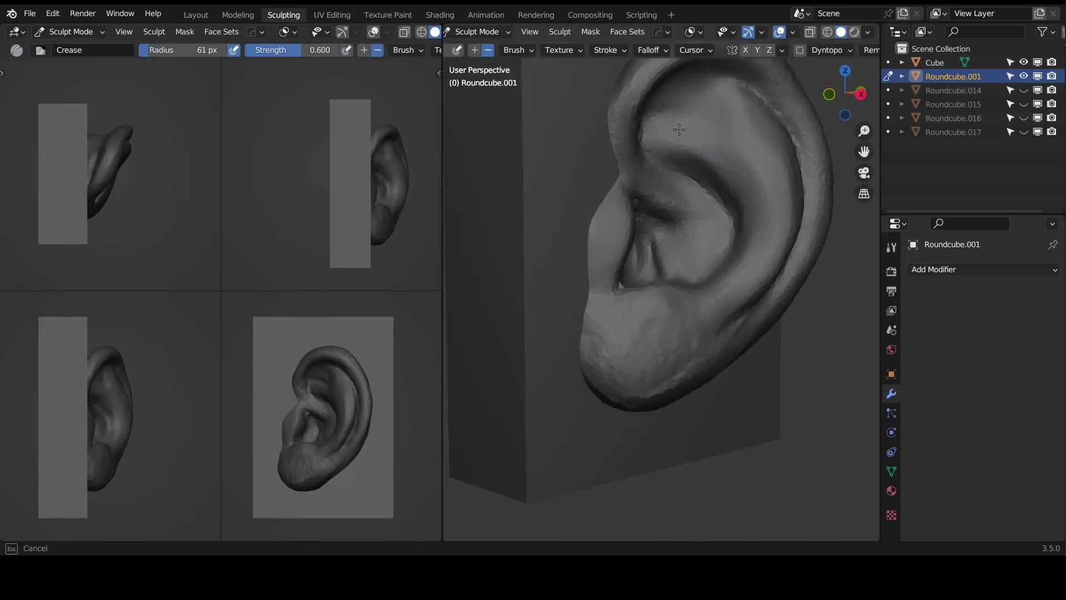
key(c)
alt+drag(671, 133, 714, 233)
key(g)
key(f)
click(827, 243)
- Resize the Scrape/Peaks brush and smooth the lower edge of the concha near the antitragus
key(shift+t)
alt+drag(777, 222, 698, 216)
key(f)
mouse_move(698, 216)
middle_down()
mouse_move(655, 214)
mouse_move(760, 225)
middle_up()
click(799, 185)
drag(694, 303, 710, 283)
mouse_move(733, 233)
middle_down()
mouse_move(666, 183)
mouse_move(731, 211)
mouse_move(680, 207)
middle_up()
- Reposition the crus of the helix with Grab and prepare a smaller Crease brush
key(g)
drag(681, 207, 689, 201)
middle_drag(688, 201, 750, 183)
key(shift+c)
key(f)
click(696, 183)
mouse_move(585, 255)
middle_down()
mouse_move(660, 333)
mouse_move(564, 319)
mouse_move(556, 290)
mouse_move(574, 312)
mouse_move(649, 267)
middle_up()
- Resize the Grab brush and reshape the tragus in front of the ear canal
key(alt+q)
key(g)
key(alt+q)
key(f)
click(485, 263)
key(f)
click(578, 331)
drag(503, 329, 516, 327)
middle_drag(517, 328, 561, 310)
- Fill the area where the rim runs into the crus with Clay Strips and enlarge the Grab brush
key(c)
mouse_move(525, 278)
mouse_down()
mouse_move(534, 266)
mouse_move(583, 282)
mouse_up()
key(g)
key(f)
click(648, 303)
mouse_move(648, 303)
middle_down()
mouse_move(609, 238)
mouse_move(572, 308)
mouse_move(574, 266)
mouse_move(583, 272)
middle_up()
- Set the Clay Strips radius to 47 px and build up the crus of the helix above the ear canal
key(c)
key(f)
click(571, 272)
drag(566, 275, 583, 288)
middle_drag(583, 288, 578, 277)
drag(572, 278, 586, 291)
mouse_move(571, 289)
middle_down()
mouse_move(674, 317)
mouse_move(628, 208)
mouse_move(618, 240)
middle_up()
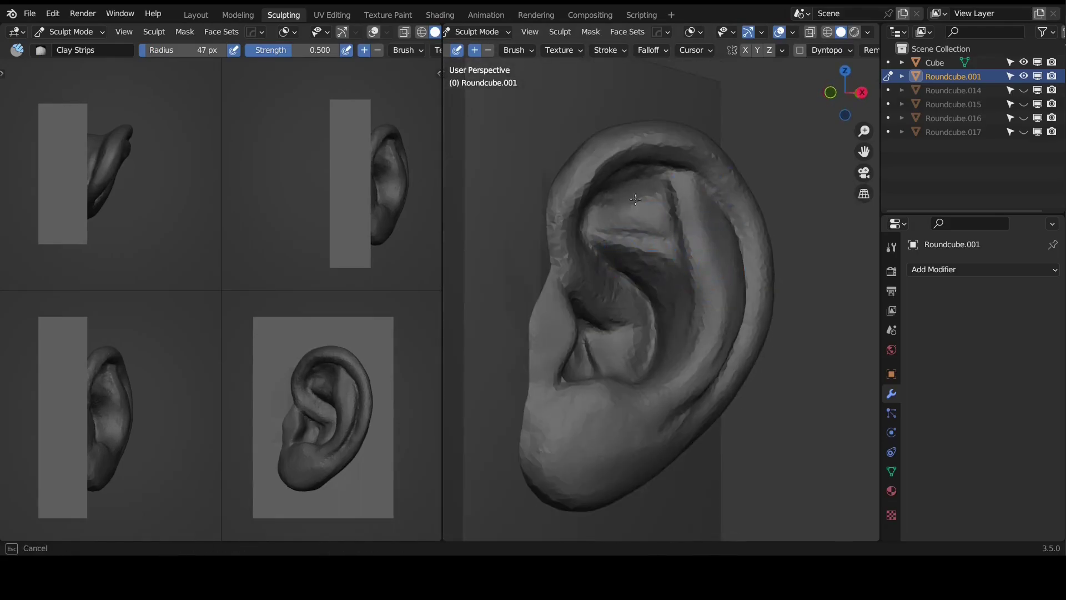
- Cut into the triangular hollow along the upper antihelix branch with the Crease brush
key(g)
mouse_move(649, 206)
middle_down()
mouse_move(649, 249)
mouse_move(638, 221)
middle_up()
key(shift+c)
drag(642, 192, 669, 255)
- Resize Scrape/Peaks and smooth the surface beneath the upper inner edge of the rim
key(shift+t)
key(f)
click(639, 167)
drag(638, 167, 572, 161)
alt+middle_drag(616, 208, 703, 213)
- Resize the Grab brush and reshape the lower concha and the upper branch of the antihelix
key(g)
alt+drag(703, 213, 627, 211)
key(f)
click(735, 354)
drag(655, 355, 664, 353)
mouse_move(655, 250)
alt+mouse_down()
mouse_move(711, 233)
mouse_move(717, 217)
alt+mouse_up()
middle_drag(689, 217, 664, 215)
drag(680, 192, 683, 205)
middle_drag(682, 205, 628, 205)
ctrl+middle_drag(694, 222, 694, 183)
- Adjust the brush radius and deepen the triangular hollow with the Crease brush
key(f)
click(776, 195)
key(shift+c)
drag(629, 202, 622, 182)
- Refine the front edge of the triangular hollow with Grab, Scrape/Peaks and Crease
key(g)
mouse_move(638, 210)
middle_down()
mouse_move(626, 190)
mouse_move(623, 203)
middle_up()
key(shift+t)
mouse_move(695, 297)
middle_down()
mouse_move(661, 286)
mouse_move(694, 280)
middle_up()
key(shift+c)
drag(597, 172, 605, 206)
mouse_move(605, 205)
alt+middle_down()
mouse_move(685, 228)
mouse_move(623, 209)
mouse_move(641, 271)
alt+middle_up()
- Build up the antihelix just below the triangular hollow with Clay Strips at 61 px
key(c)
drag(638, 242, 644, 250)
middle_drag(644, 250, 605, 278)
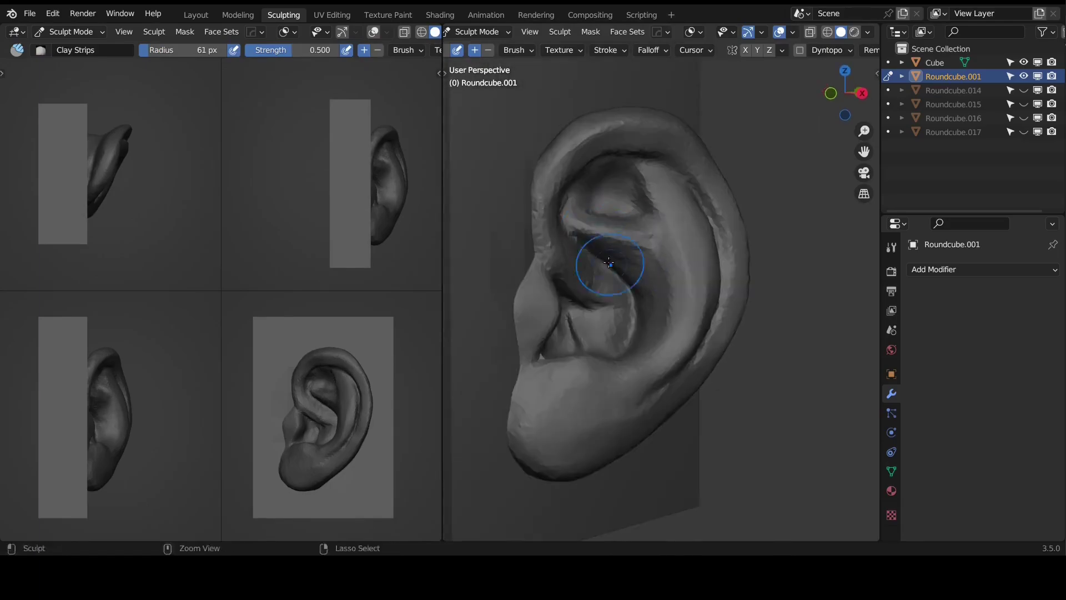
- Build up the crus and upper concha below the triangular hollow with Clay Strips and a resized Clay brush
drag(589, 274, 622, 300)
mouse_move(621, 300)
middle_down()
mouse_move(778, 319)
mouse_move(616, 322)
mouse_move(630, 305)
middle_up()
key(g)
key(f)
click(785, 318)
key(c)
key(f)
click(650, 233)
drag(614, 239, 583, 261)
mouse_move(571, 261)
middle_down()
mouse_move(597, 257)
mouse_move(550, 254)
middle_up()
- Sharpen the fold beneath the triangular hollow with Crease and flatten the inside of the upper rim with Scrape/Peaks
key(shift+c)
drag(550, 254, 573, 264)
middle_drag(572, 264, 666, 187)
mouse_move(589, 178)
middle_down()
mouse_move(685, 262)
mouse_move(638, 317)
mouse_move(667, 283)
mouse_move(673, 338)
mouse_move(691, 366)
mouse_move(722, 278)
mouse_move(738, 299)
middle_up()
key(g)
key(f)
mouse_move(644, 276)
middle_down()
mouse_move(709, 207)
mouse_move(714, 109)
mouse_move(738, 175)
mouse_move(666, 128)
middle_up()
scroll(714, 110, up, 5)
key(shift+t)
drag(666, 128, 622, 115)
- Resize the Grab brush and reshape the outer back edge of the ear's rim
key(g)
mouse_move(622, 115)
middle_down()
mouse_move(739, 311)
mouse_move(738, 280)
mouse_move(749, 310)
middle_up()
key(f)
drag(749, 311, 767, 300)
- Crease the lower concha and round out the lobe with the Clay brush at 172 px with Dyntopo enabled
key(c)
mouse_move(766, 300)
middle_down()
mouse_move(599, 293)
mouse_move(596, 302)
middle_up()
key(shift+c)
drag(597, 302, 624, 305)
key(x)
key(c)
key(f)
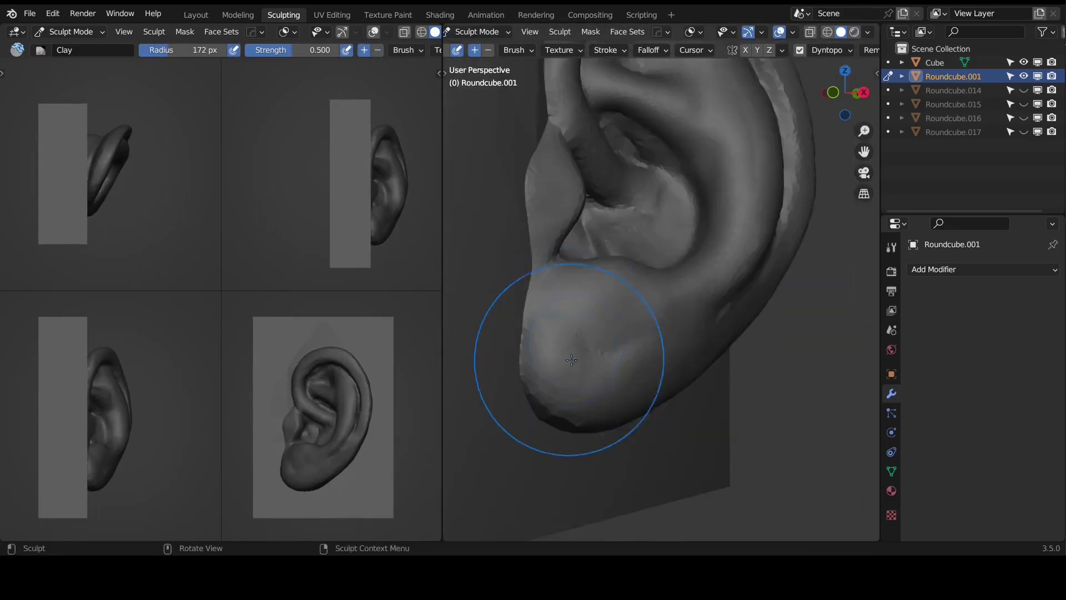
drag(569, 359, 538, 344)
- Work over the outer rim and its groove with the Clay brush at a radius of 174 px
mouse_move(627, 261)
middle_down()
mouse_move(683, 233)
mouse_move(775, 226)
middle_up()
shift+middle_drag(490, 183, 645, 145)
middle_drag(855, 164, 734, 173)
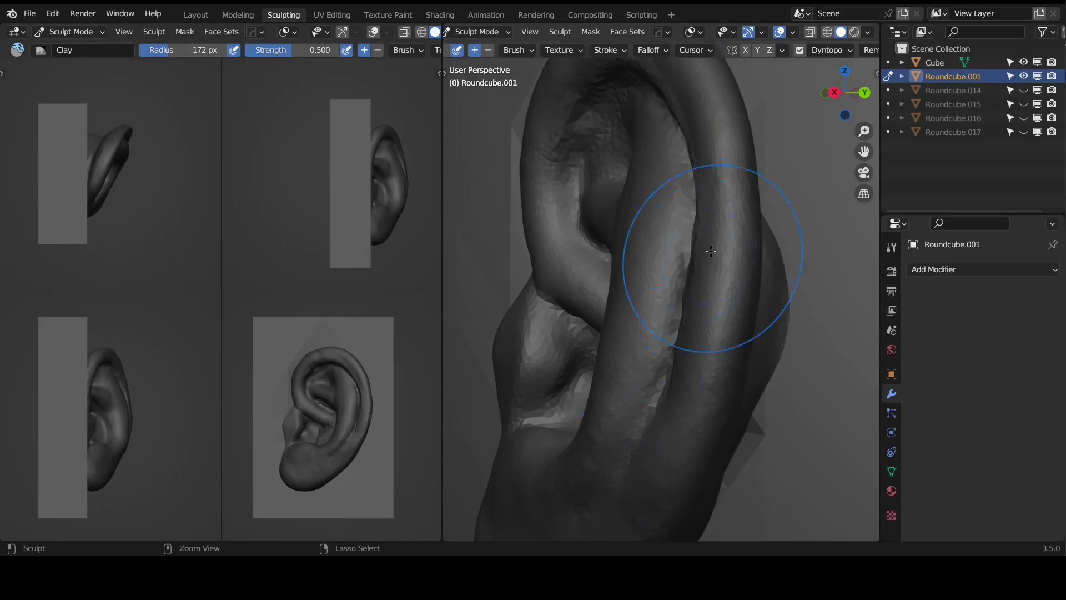
middle_drag(712, 246, 732, 401)
middle_drag(705, 349, 699, 328)
mouse_move(752, 250)
ctrl+middle_down()
mouse_move(752, 326)
mouse_move(752, 233)
ctrl+middle_up()
key(f)
click(805, 232)
middle_drag(674, 381, 628, 84)
- Adjust the upper rim's profile from the front view with Grab at 122 px
key(KP_1)
key(g)
scroll(749, 167, down, 3)
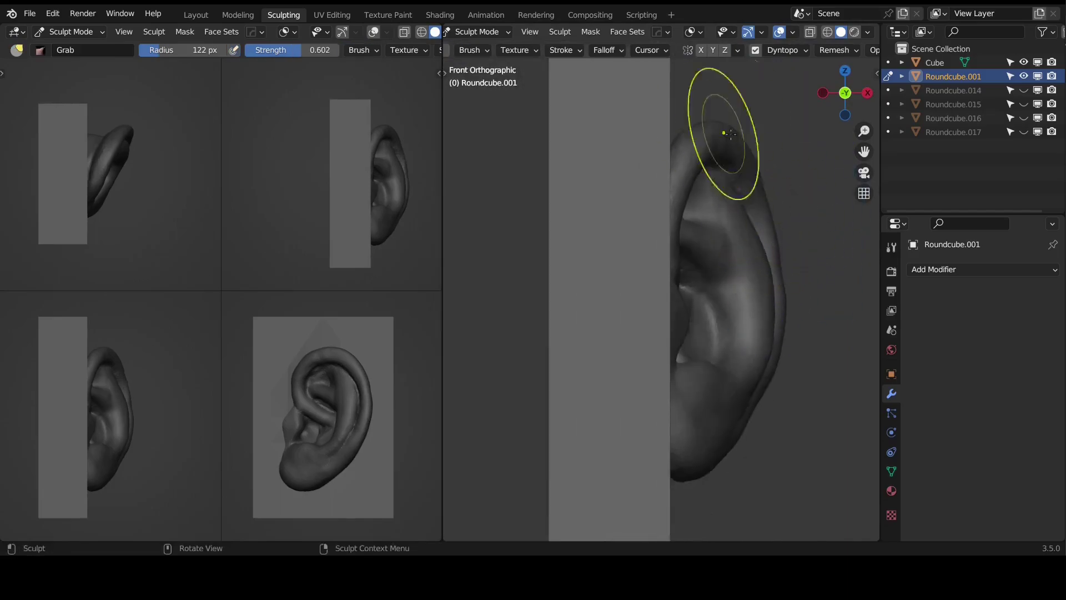
mouse_move(733, 134)
middle_down()
mouse_move(775, 237)
mouse_move(697, 288)
mouse_move(719, 197)
middle_up()
- Fill out the lower concha and the transition to the lobe with Clay at 174 px
key(c)
mouse_move(651, 378)
mouse_down()
mouse_move(702, 326)
mouse_move(704, 300)
mouse_up()
mouse_move(704, 300)
ctrl+middle_down()
mouse_move(709, 248)
mouse_move(771, 295)
mouse_move(716, 319)
ctrl+middle_up()
key(KP_1)
middle_drag(712, 399, 570, 258)
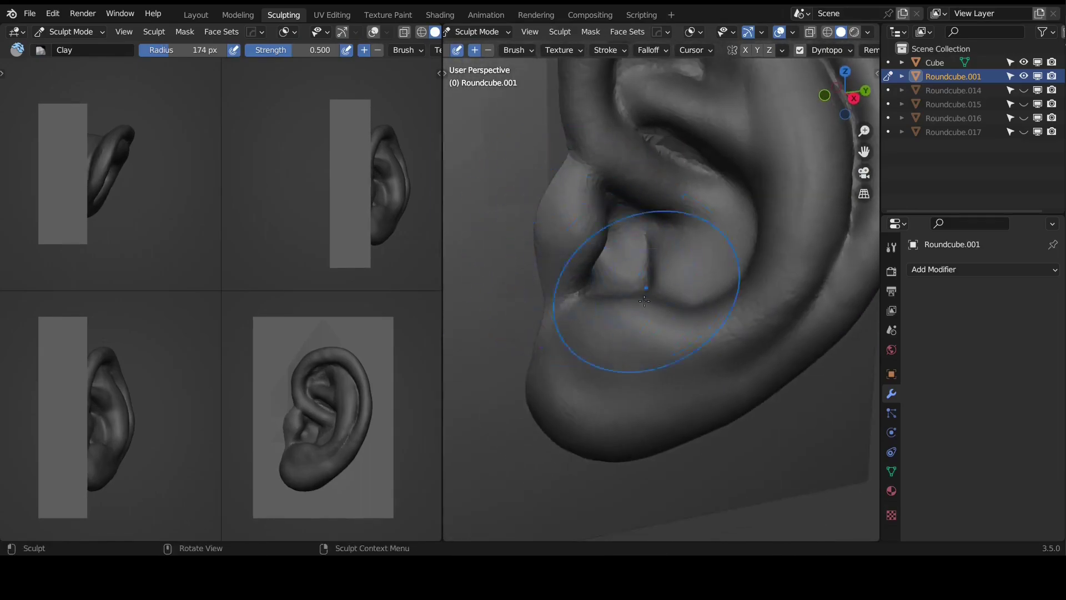
mouse_move(643, 311)
alt+middle_down()
mouse_move(678, 202)
mouse_move(666, 183)
alt+middle_up()
ctrl+middle_drag(666, 183, 645, 143)
- Deepen the groove along the upper side of the crus with Crease at 82 px
key(shift+c)
drag(621, 305, 675, 347)
middle_drag(655, 277, 631, 316)
drag(624, 319, 727, 391)
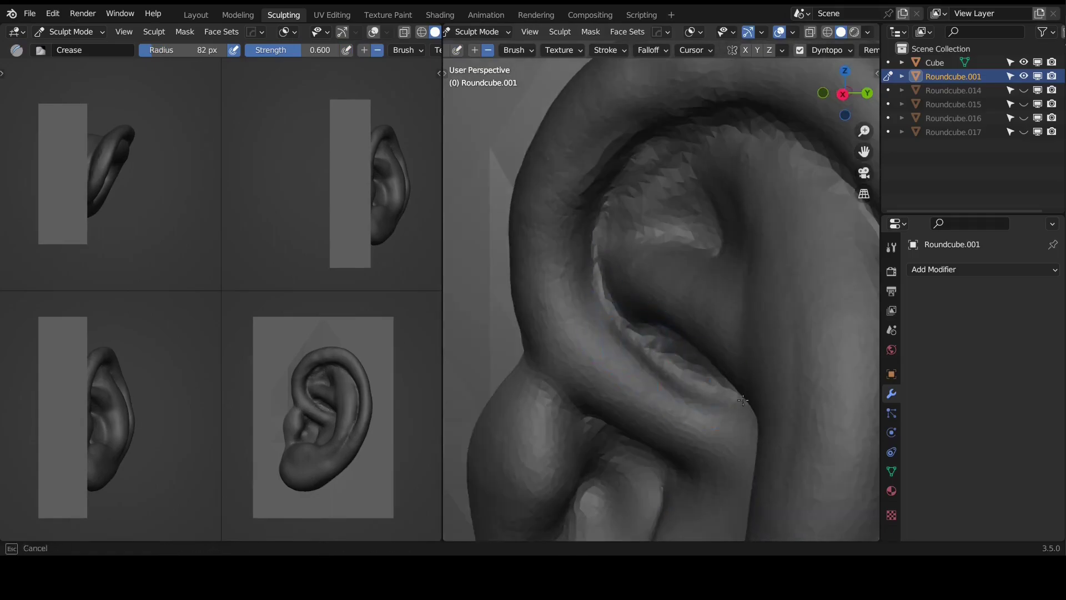
- Sharpen the long groove between the antihelix and the outer rim with Crease at 82 px
mouse_move(727, 392)
middle_down()
mouse_move(605, 209)
mouse_move(689, 272)
mouse_move(608, 155)
middle_up()
key(c)
key(shift+c)
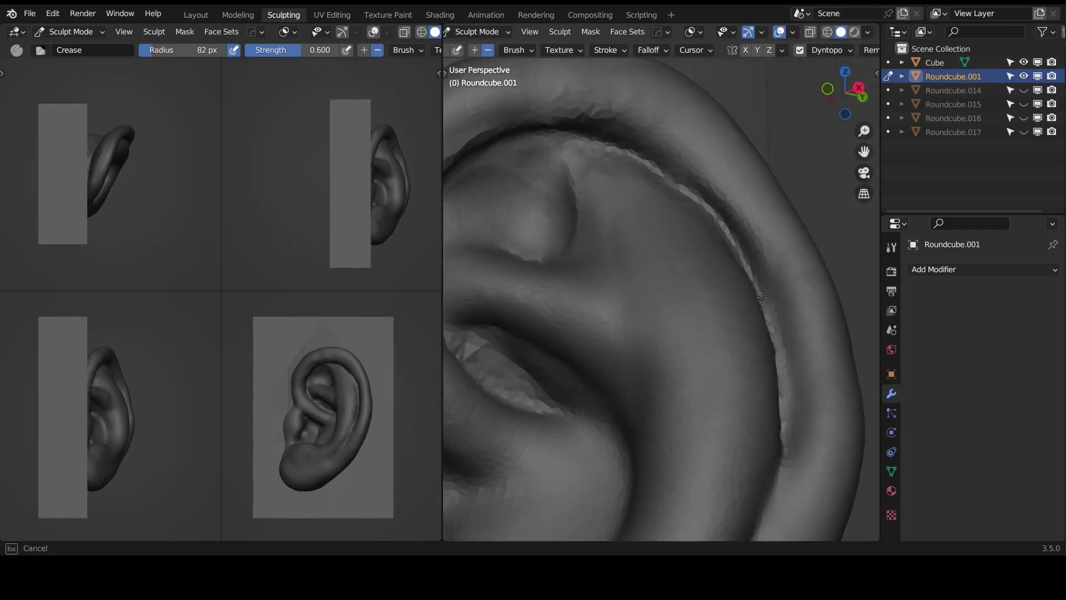
middle_drag(777, 367, 657, 171)
middle_drag(767, 405, 747, 317)
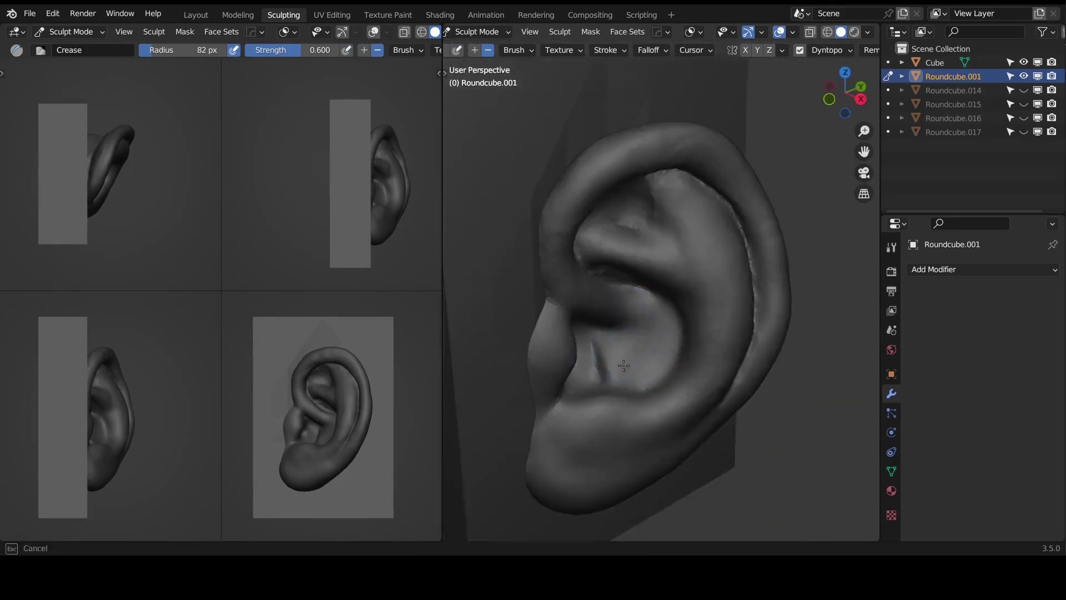
- Refine the concha floor and the notch beside the tragus with Crease and Clay at 122 px
ctrl+middle_drag(612, 356, 613, 341)
middle_drag(664, 300, 576, 318)
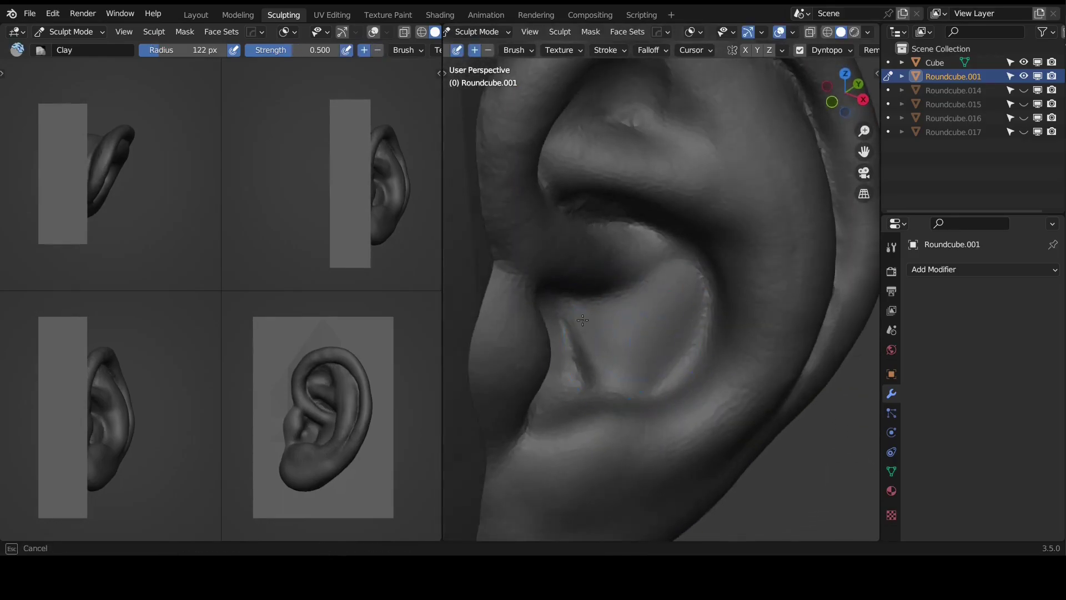
middle_drag(665, 364, 714, 309)
key(shift+c)
drag(563, 411, 578, 400)
mouse_move(578, 400)
middle_down()
mouse_move(609, 281)
mouse_move(624, 361)
mouse_move(561, 316)
middle_up()
key(c)
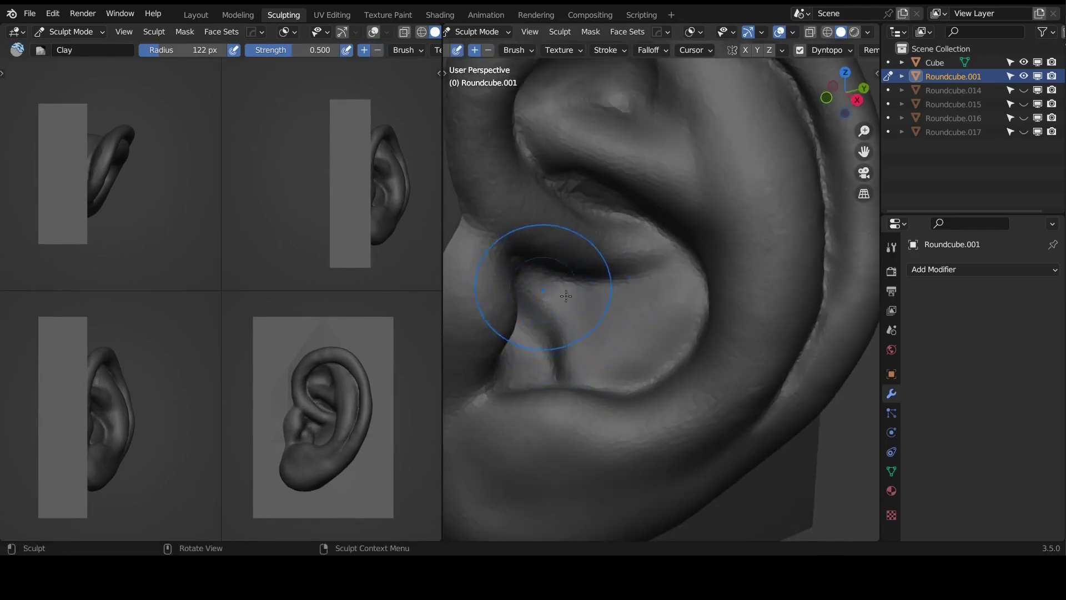
middle_drag(665, 312, 683, 315)
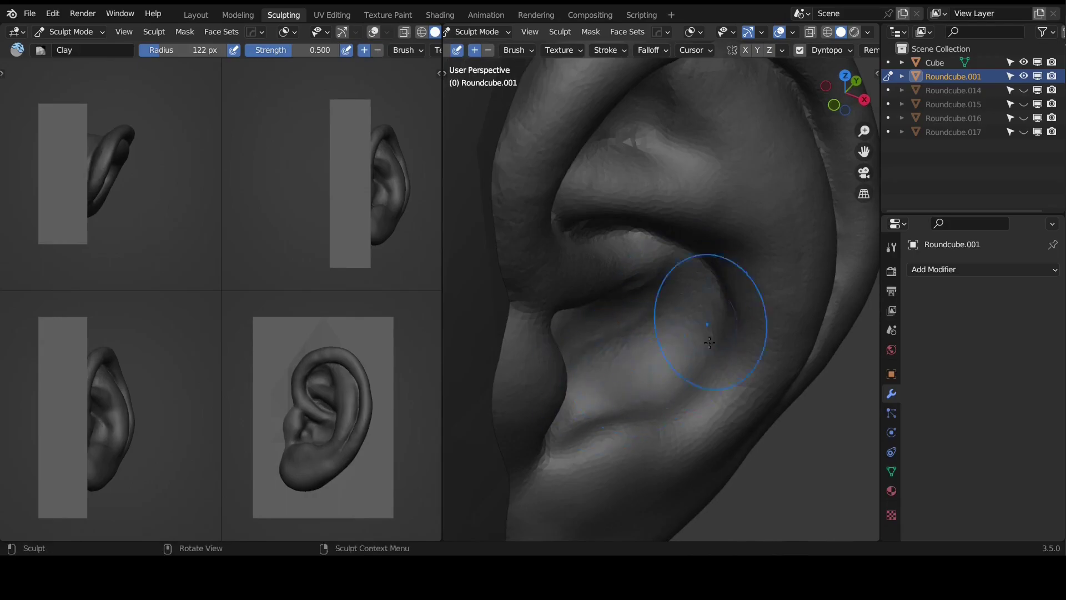
- Tighten the inner edge of the upper rim with Pinch/Magnify at 76 px and flatten its front part with Scrape/Peaks
key(KP_1)
mouse_move(709, 147)
middle_down()
mouse_move(722, 111)
mouse_move(720, 365)
middle_up()
scroll(723, 100, up, 2)
key(p)
mouse_move(606, 378)
middle_down()
mouse_move(709, 202)
mouse_move(743, 261)
middle_up()
drag(670, 154, 655, 145)
middle_drag(655, 145, 647, 143)
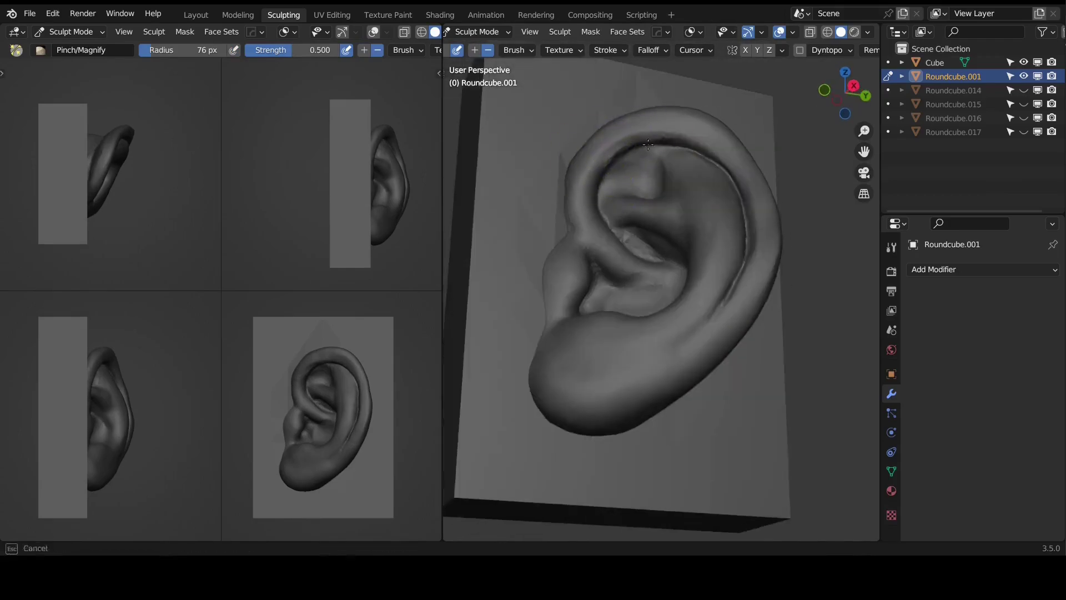
key(shift+t)
mouse_move(627, 153)
mouse_down()
mouse_move(582, 189)
mouse_move(588, 222)
mouse_up()
- Touch up the rim and its groove with the Inflate/Deflate, Crease and Pinch/Magnify brushes
mouse_move(621, 294)
middle_down()
mouse_move(659, 315)
mouse_move(721, 156)
middle_up()
key(i)
mouse_move(721, 211)
ctrl+middle_down()
mouse_move(698, 326)
mouse_move(745, 277)
mouse_move(730, 280)
mouse_move(719, 201)
ctrl+middle_up()
key(shift+c)
key(p)
mouse_move(661, 480)
ctrl+middle_down()
mouse_move(655, 202)
mouse_move(659, 240)
mouse_move(649, 234)
mouse_move(723, 237)
ctrl+middle_up()
- Flatten the crus, lower antihelix branch and triangular hollow with Scrape/Peaks at 53 px
key(g)
scroll(711, 252, up, 3)
key(shift+t)
middle_drag(622, 139, 666, 161)
mouse_move(616, 234)
mouse_down()
mouse_move(644, 248)
mouse_move(677, 292)
mouse_up()
mouse_move(677, 291)
middle_down()
mouse_move(666, 223)
mouse_move(638, 205)
middle_up()
click(627, 212)
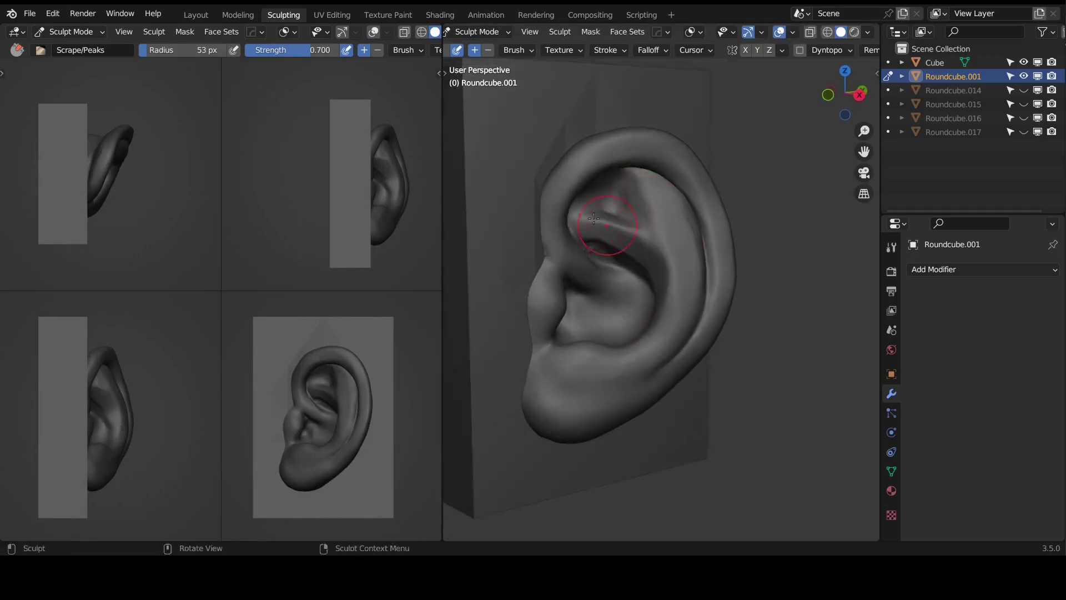
drag(587, 216, 650, 264)
drag(638, 190, 653, 210)
- Resize the Grab brush and reshape the ear's middle profile from the front view
scroll(661, 353, down, 4)
middle_drag(661, 353, 722, 311)
key(g)
key(f)
click(725, 286)
middle_drag(711, 272, 683, 288)
key(KP_1)
drag(678, 237, 674, 245)
mouse_move(658, 237)
middle_down()
mouse_move(671, 231)
mouse_move(665, 237)
middle_up()
- Set the Grab brush to 108 px and adjust the upper and middle rim outline from the front view
key(KP_1)
key(f)
click(675, 224)
key(KP_1)
drag(662, 196, 666, 195)
drag(673, 259, 681, 264)
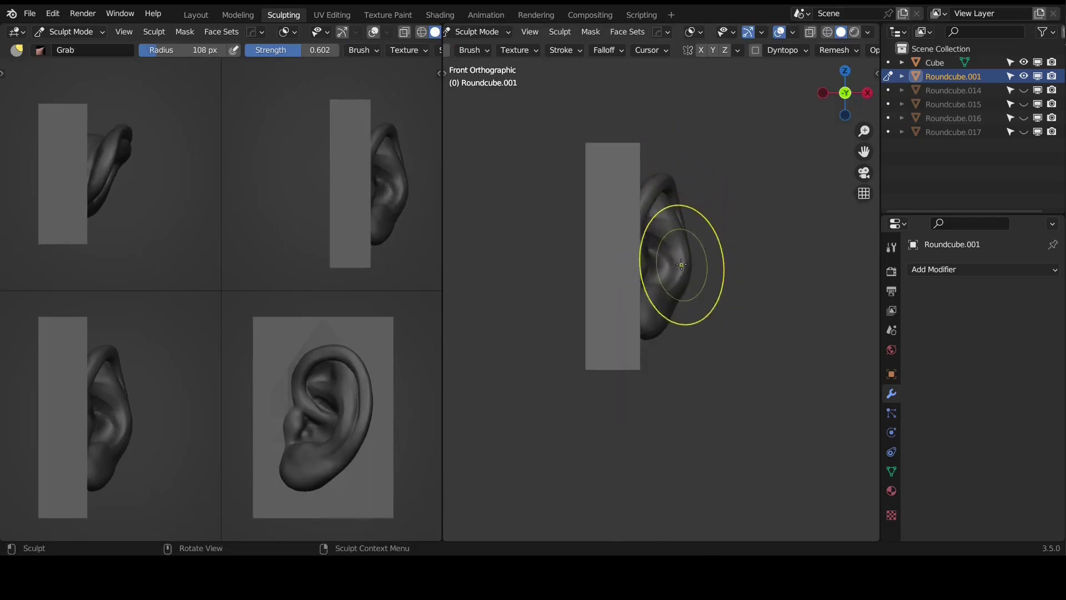
- Examine the ear from the side and back in Object Mode, and reshape the back of the rim with Grab at 111 px
key(ctrl+Tab)
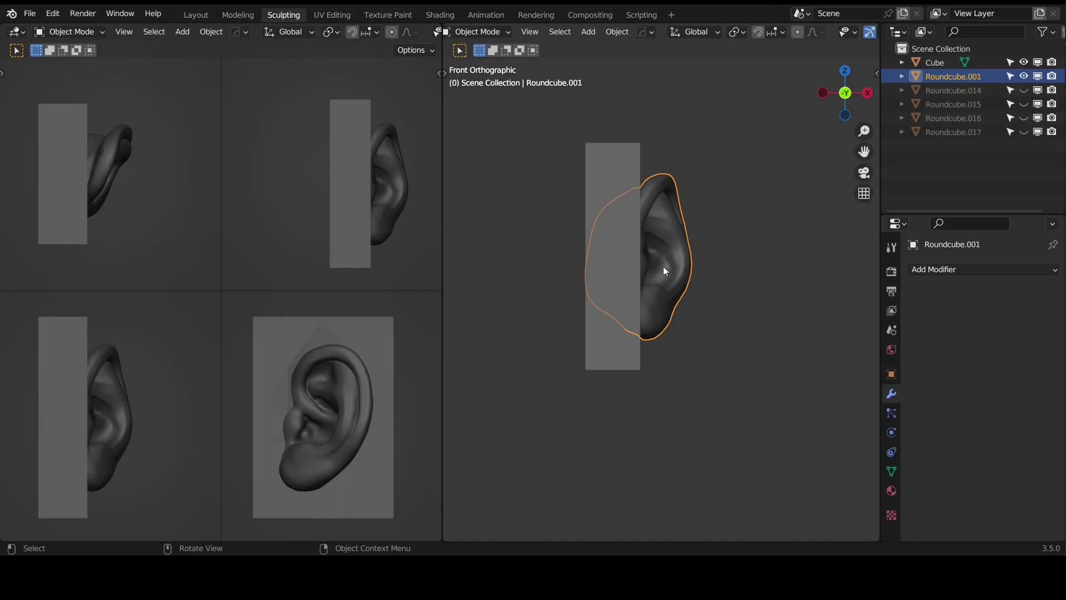
key(KP_3)
middle_drag(672, 276, 695, 332)
middle_drag(655, 271, 668, 301)
key(ctrl+Tab)
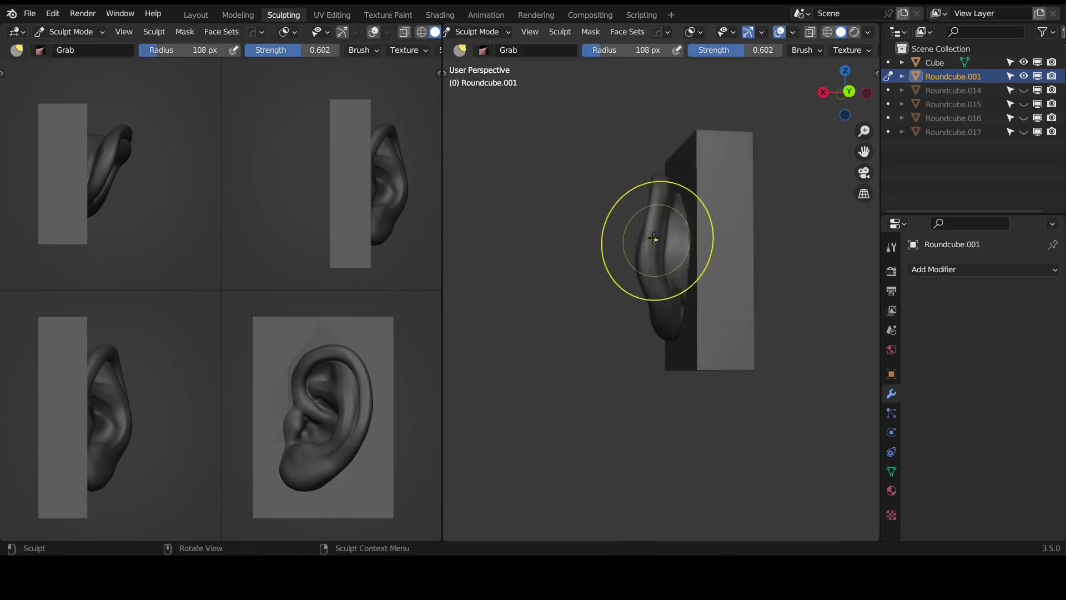
key(f)
click(652, 238)
middle_drag(652, 253, 654, 309)
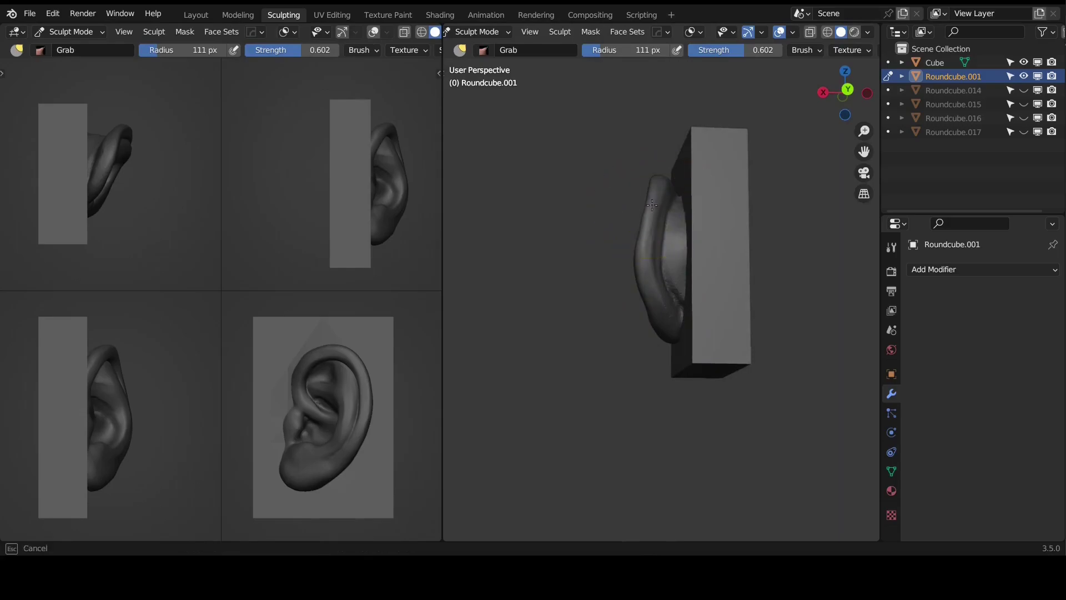
middle_drag(643, 209, 672, 298)
mouse_move(664, 345)
middle_down()
mouse_move(660, 358)
mouse_move(671, 300)
mouse_move(648, 316)
middle_up()
mouse_move(660, 279)
middle_down()
mouse_move(644, 230)
mouse_move(624, 269)
mouse_move(688, 255)
mouse_move(665, 259)
middle_up()
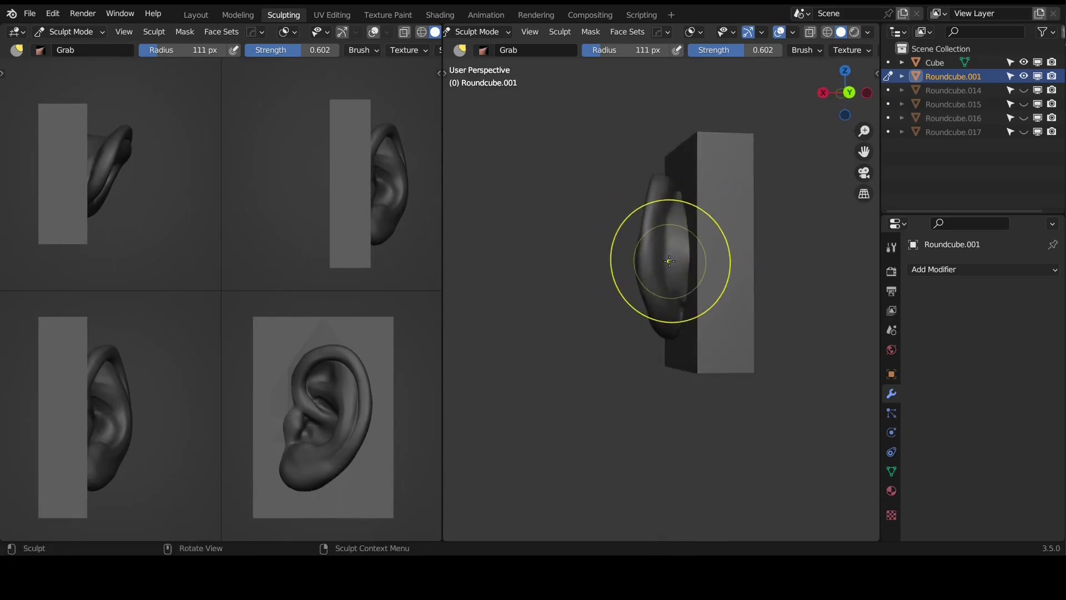
- Thicken the back of the outer rim with the Inflate/Deflate brush at 58 px
key(i)
key(f)
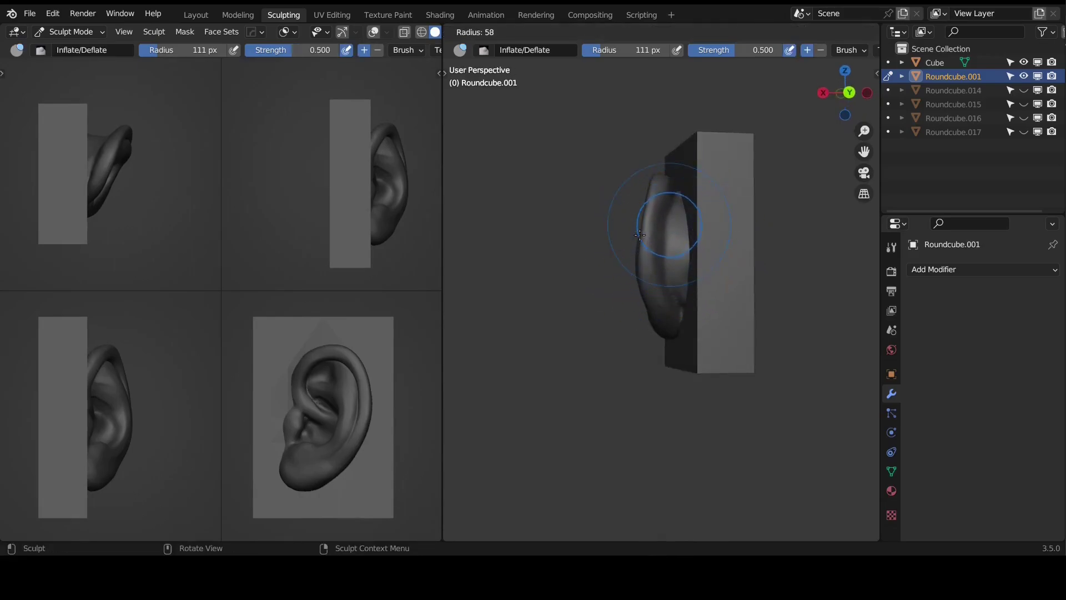
click(640, 234)
middle_drag(639, 235, 656, 214)
drag(657, 214, 648, 272)
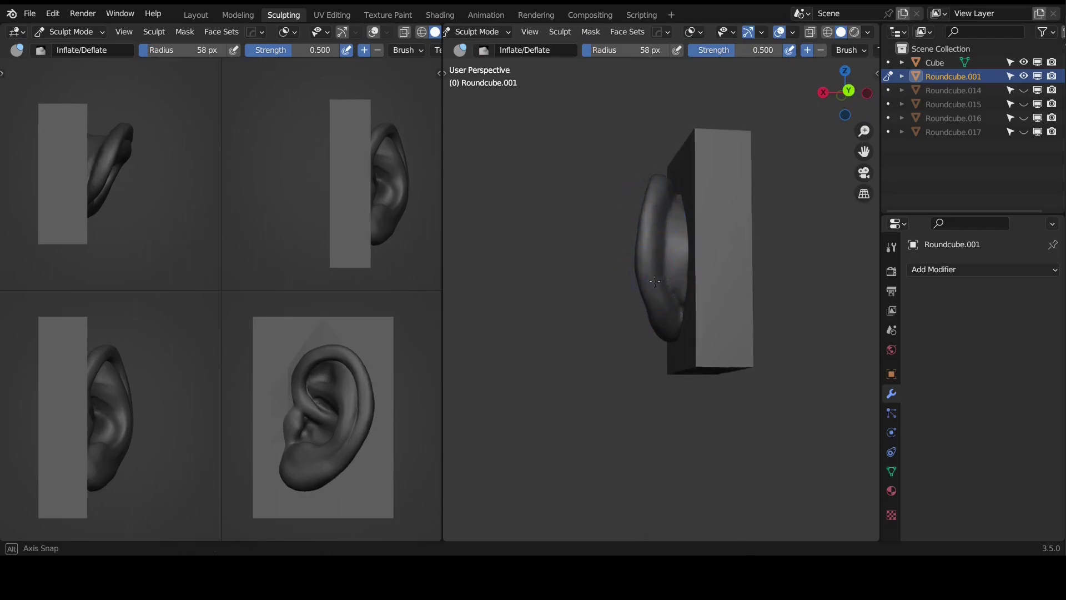
middle_drag(656, 285, 672, 282)
drag(666, 250, 666, 294)
mouse_move(658, 250)
middle_down()
mouse_move(655, 226)
mouse_move(655, 257)
middle_up()
drag(655, 257, 664, 322)
middle_drag(664, 322, 664, 229)
mouse_move(664, 229)
mouse_down()
mouse_move(661, 205)
mouse_move(662, 236)
mouse_up()
mouse_move(662, 236)
mouse_down()
mouse_move(664, 278)
mouse_move(674, 244)
mouse_up()
- Examine the ear's overall shape from the front, the right side and several angles
key(KP_1)
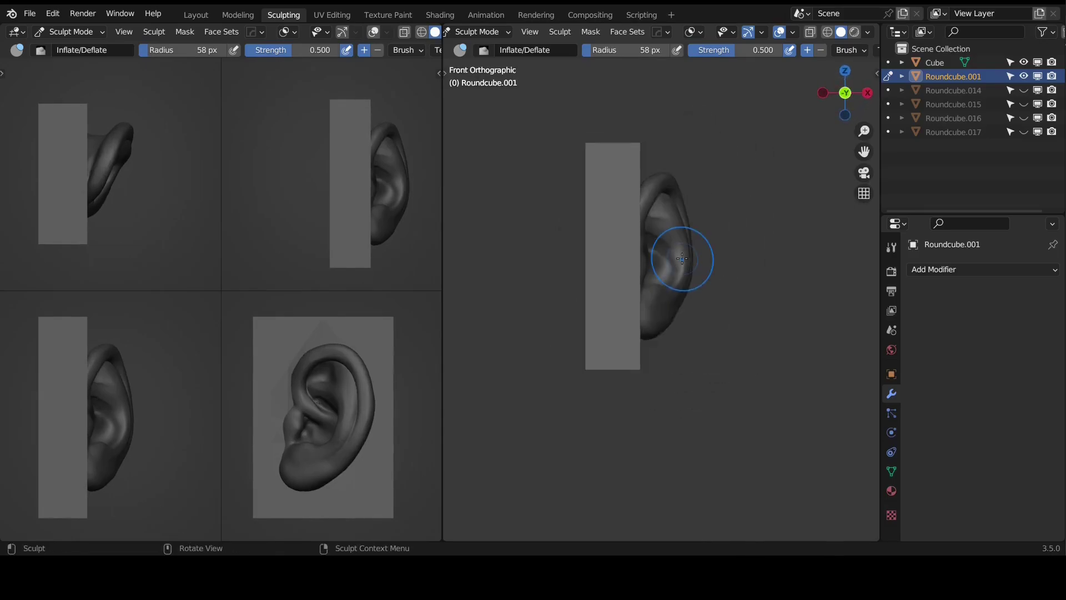
key(KP_3)
mouse_move(648, 283)
ctrl+middle_down()
mouse_move(637, 245)
mouse_move(612, 317)
ctrl+middle_up()
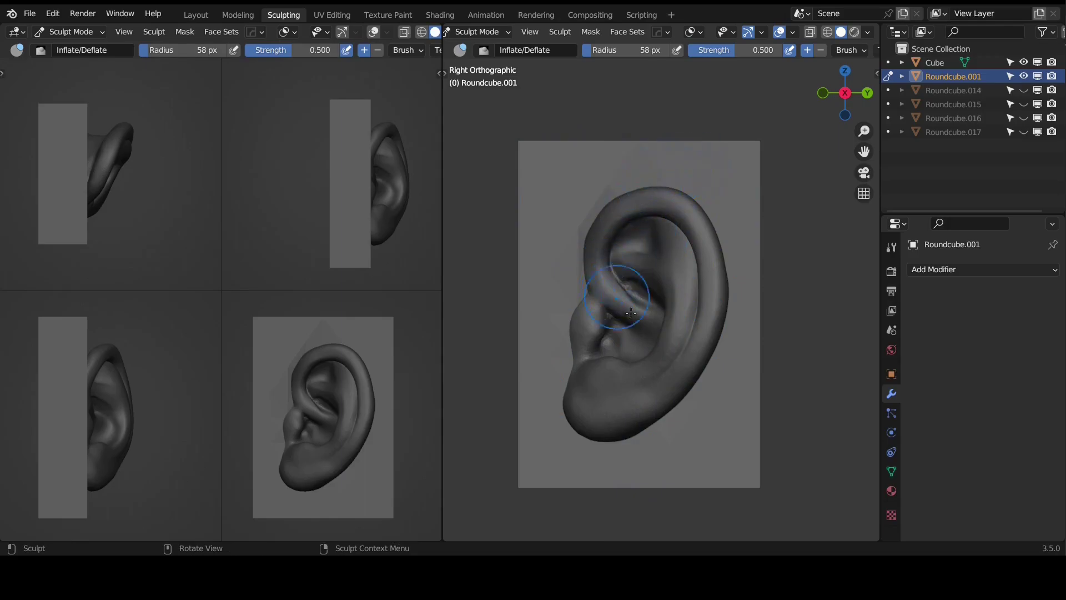
middle_drag(774, 190, 610, 299)
mouse_move(804, 245)
middle_down()
mouse_move(788, 278)
mouse_move(666, 256)
mouse_move(732, 242)
mouse_move(566, 226)
middle_up()
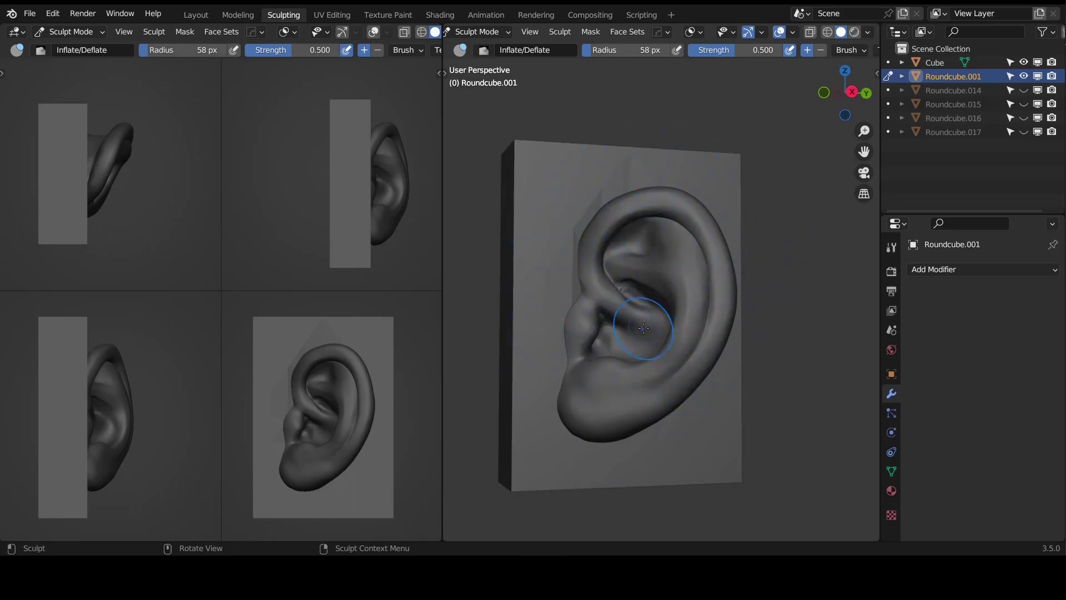
mouse_move(561, 288)
middle_down()
mouse_move(581, 297)
mouse_move(595, 239)
middle_up()
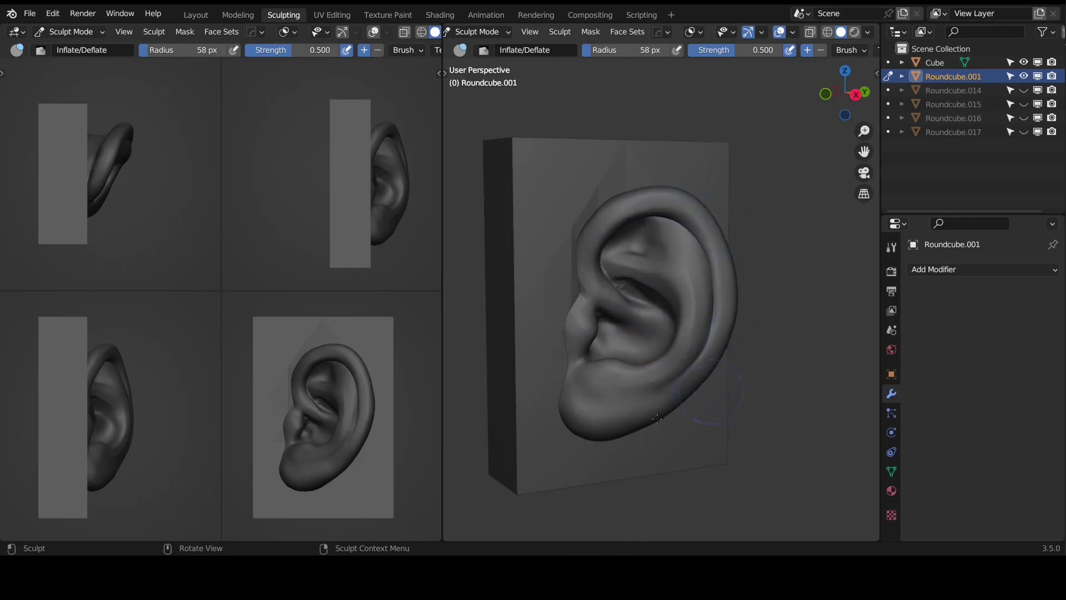
- Enlarge the Grab brush to 250 px and shift the lobe slightly backward
middle_drag(621, 339, 564, 335)
key(g)
key(f)
click(595, 348)
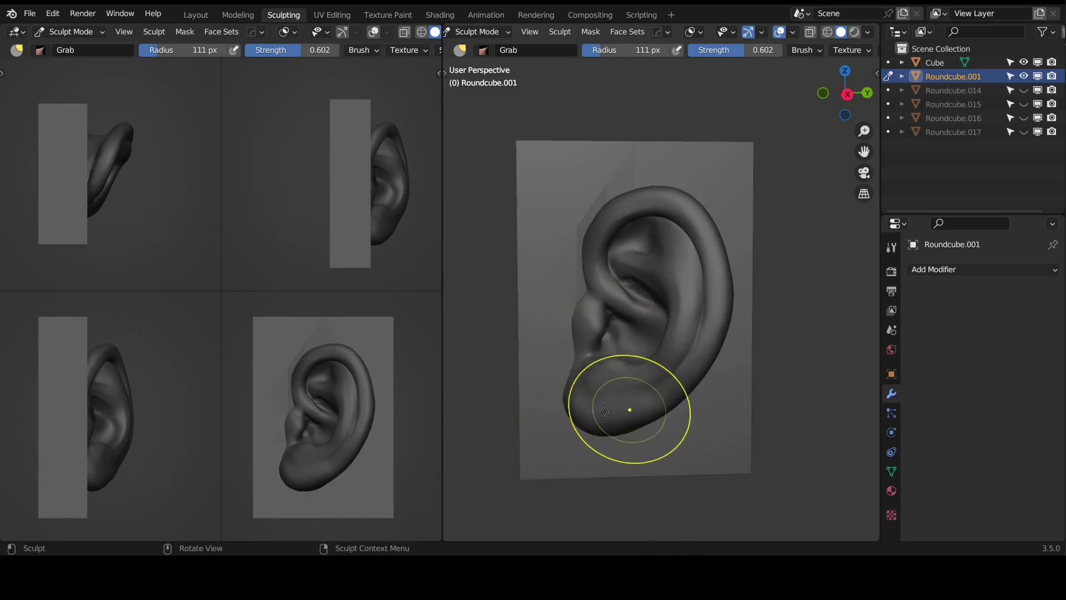
key(f)
click(658, 437)
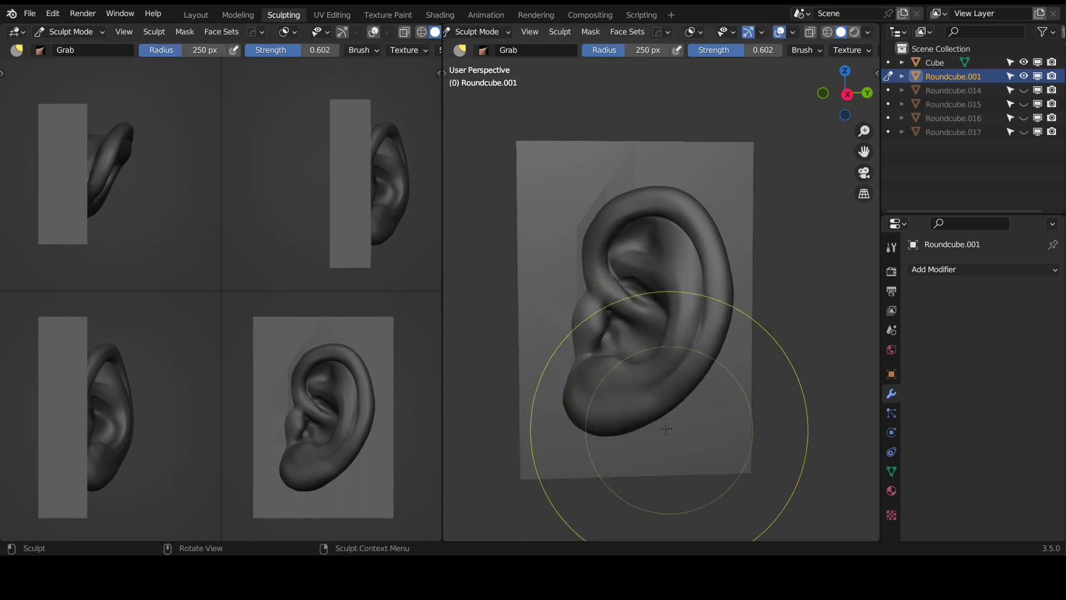
mouse_move(658, 437)
middle_down()
mouse_move(610, 422)
mouse_move(566, 328)
middle_up()
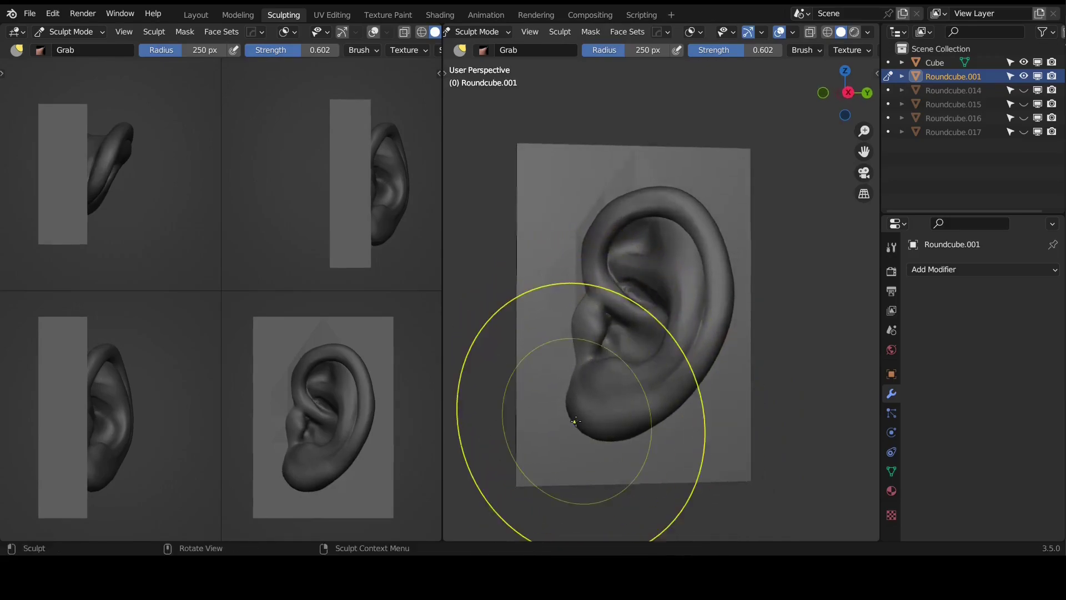
mouse_move(569, 422)
middle_down()
mouse_move(569, 348)
mouse_move(555, 365)
mouse_move(595, 379)
mouse_move(612, 321)
mouse_move(590, 227)
middle_up()
- Set the Grab brush to 156 px and adjust the ear's front edge above the tragus
key(f)
click(540, 367)
alt+drag(602, 274, 575, 278)
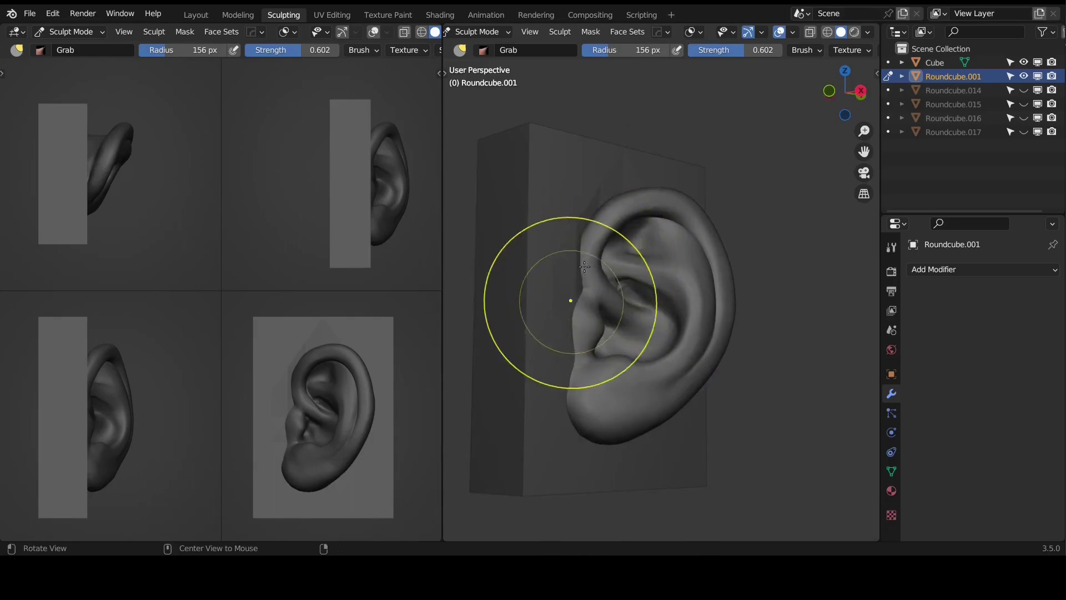
mouse_move(585, 238)
middle_down()
mouse_move(556, 311)
mouse_move(609, 380)
mouse_move(700, 312)
mouse_move(714, 314)
mouse_move(702, 298)
mouse_move(717, 298)
middle_up()
- Resize the Crease brush and touch up the creases around the crus and tragus
key(shift+c)
key(f)
click(655, 309)
middle_drag(704, 345, 572, 244)
alt+drag(586, 282, 611, 320)
- Switch to Object Mode, deselect the ear and present it from the right side and at an angle
key(ctrl+Tab)
key(KP_3)
click(590, 157)
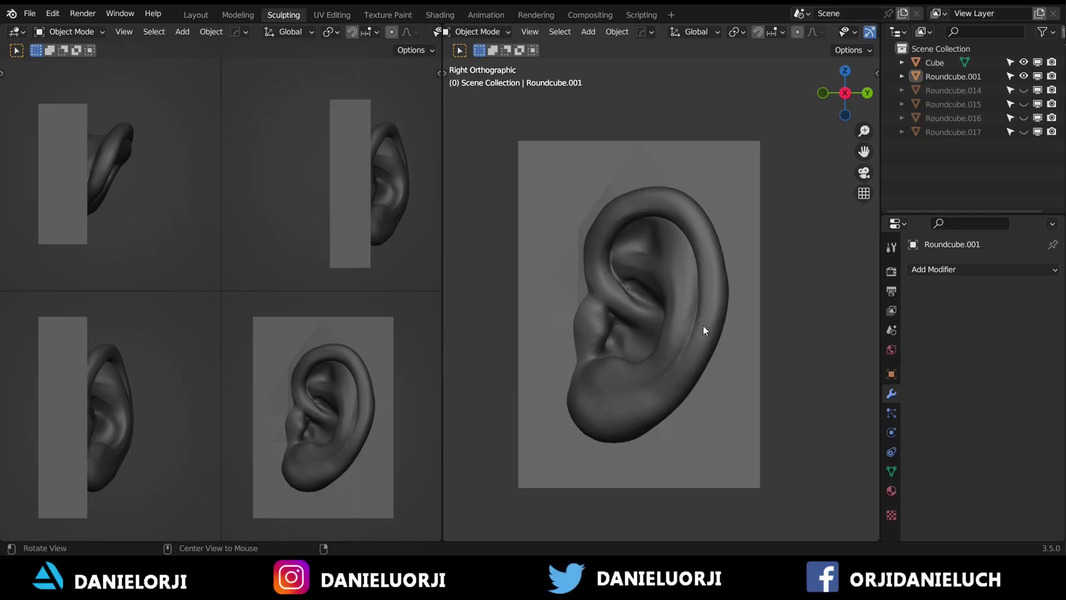
middle_drag(697, 326, 795, 303)
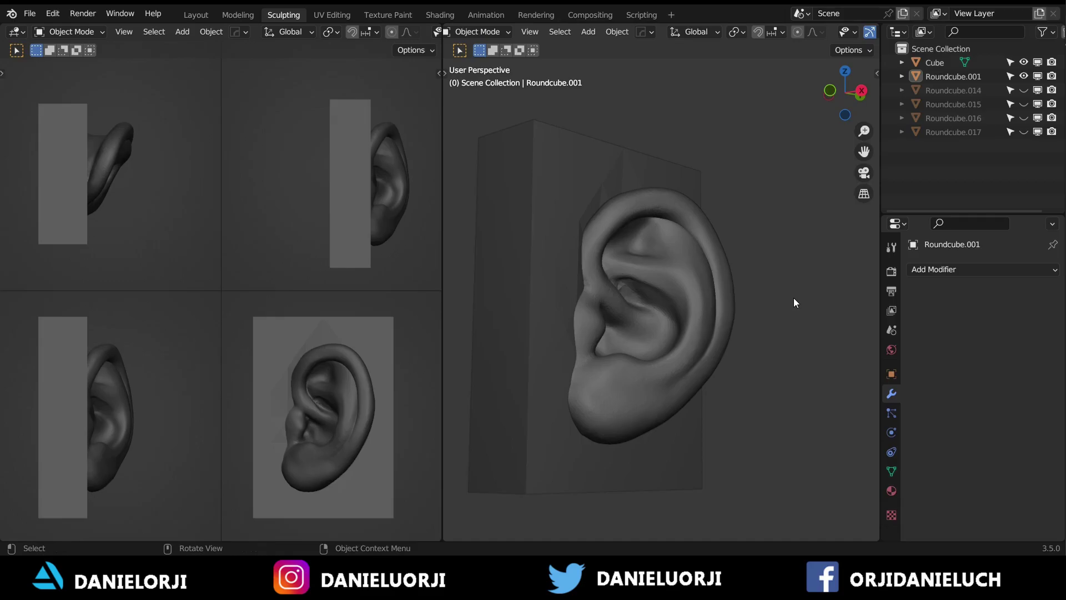